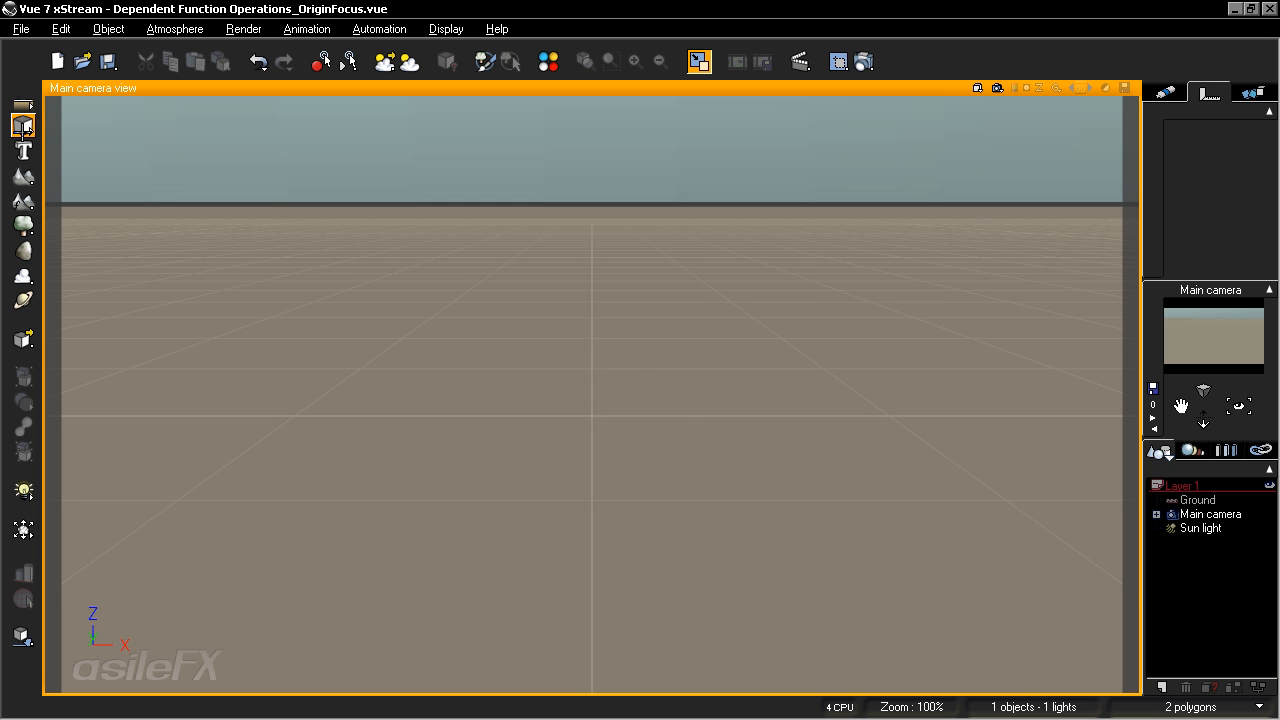
# Add a cube to the scene and set its Z position to 0.
pyautogui.click(23, 125)
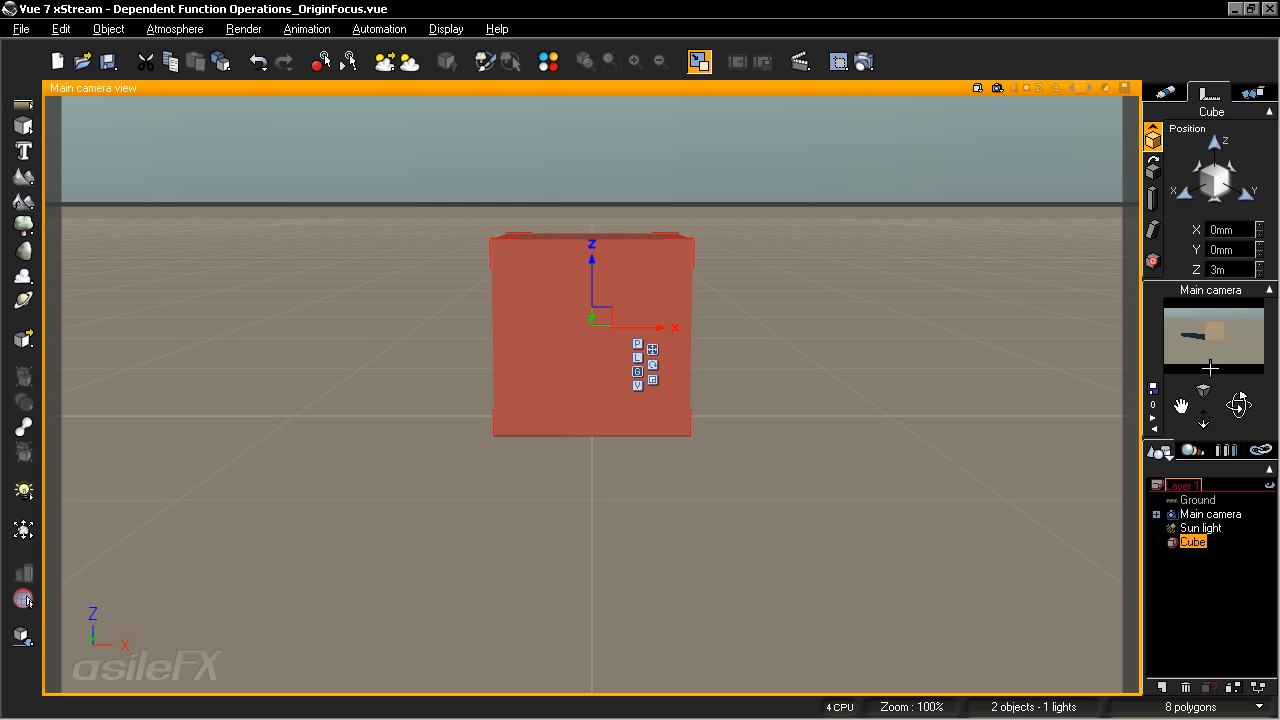
pyautogui.moveTo(1239, 404); pyautogui.dragTo(1180, 405)
pyautogui.scroll(-4, 896, 384)
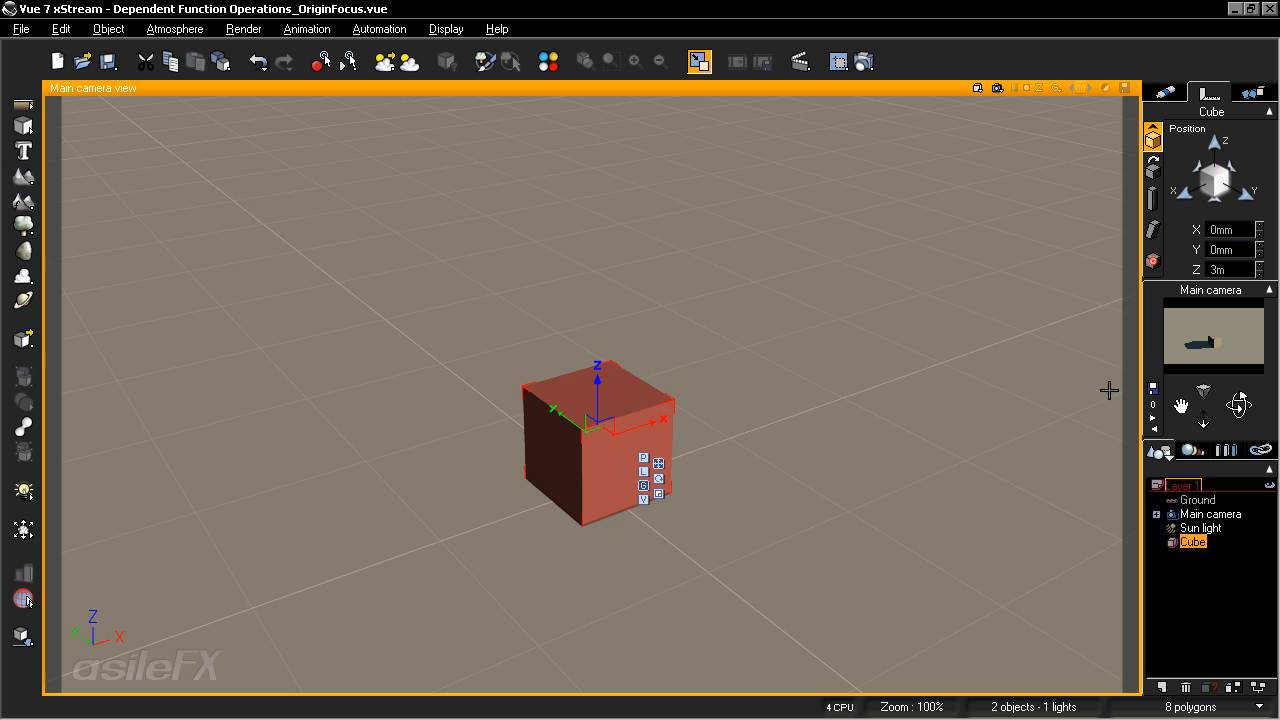
pyautogui.doubleClick(1227, 269)
pyautogui.write('0')
pyautogui.press('Return')
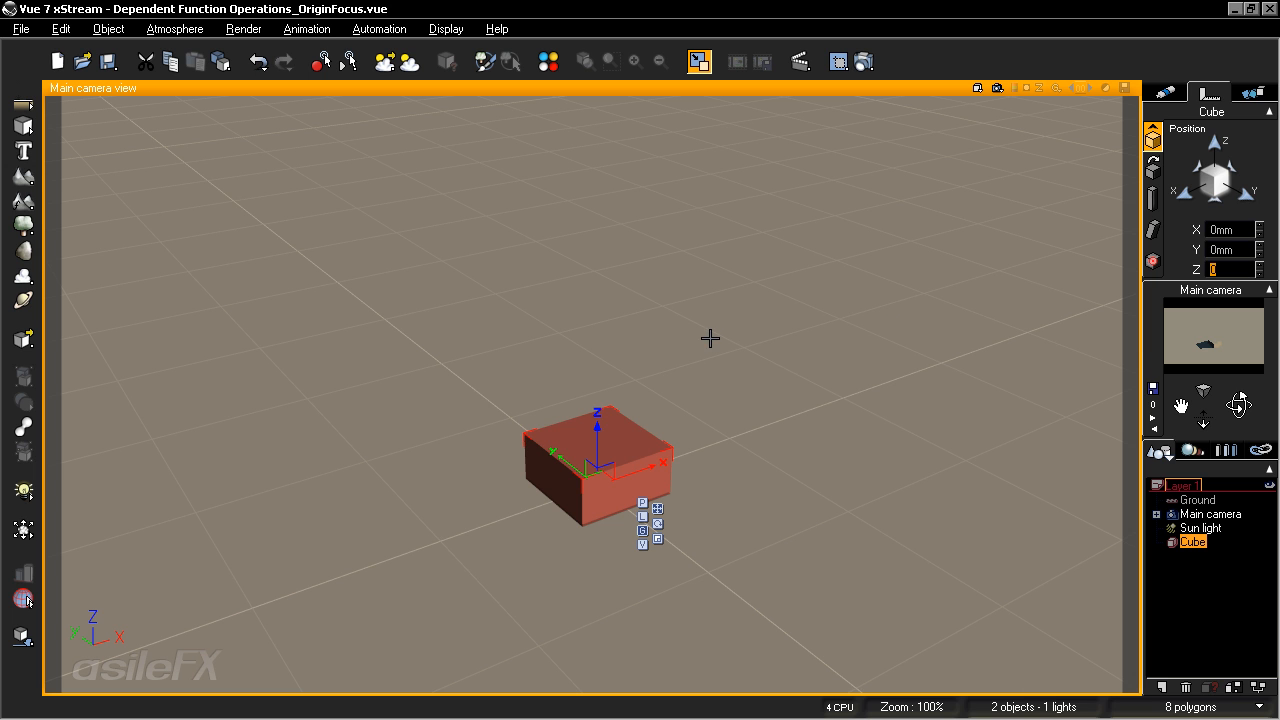
# Add a sphere to the scene and set its Z position to 0.
pyautogui.moveTo(22, 125); pyautogui.dragTo(47, 132)
pyautogui.doubleClick(1225, 270)
pyautogui.write('0')
pyautogui.press('Return')
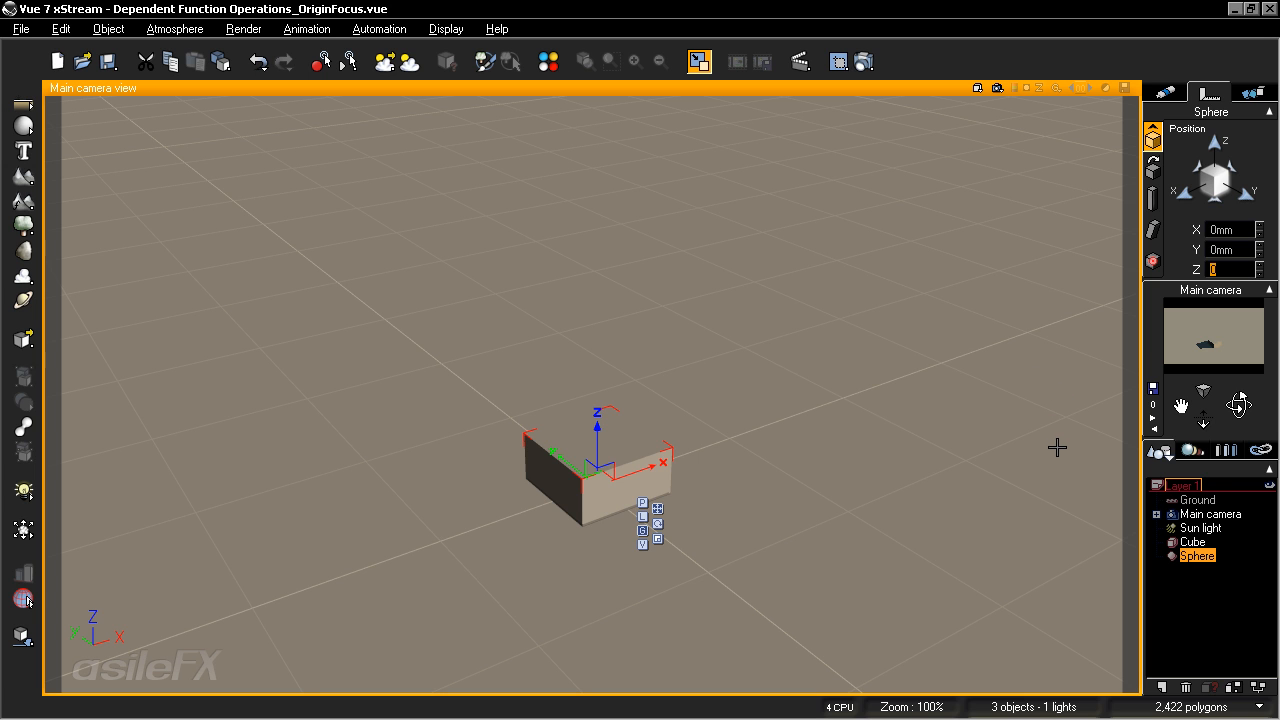
# Open the sphere's function graph and load the MetaNode file Range Controller.mnd into it.
pyautogui.click(1214, 581)
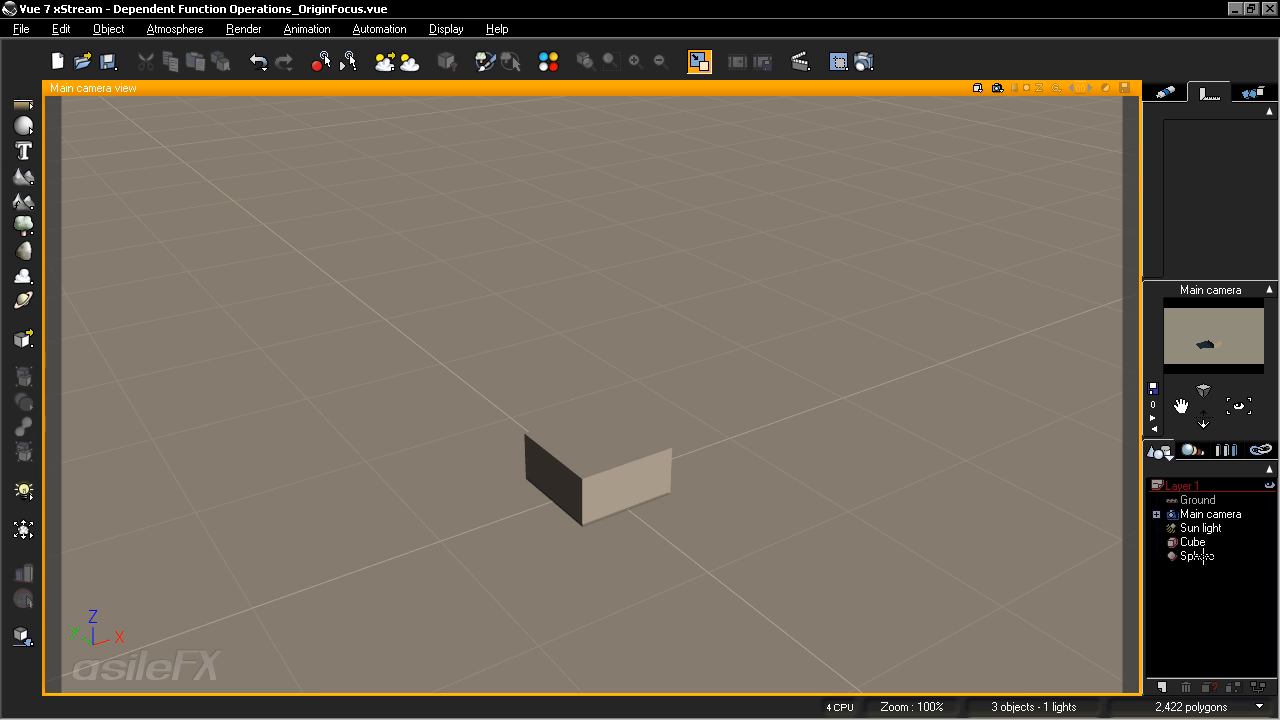
pyautogui.click(1198, 556)
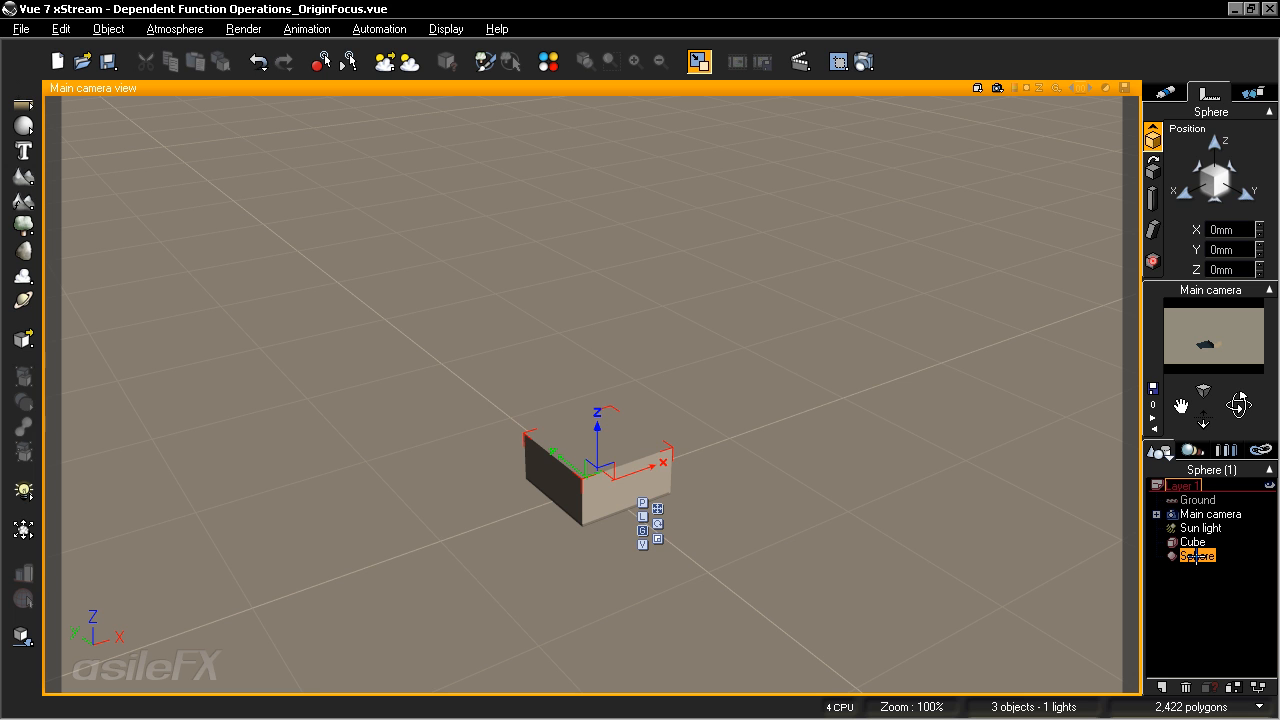
pyautogui.click(1258, 687)
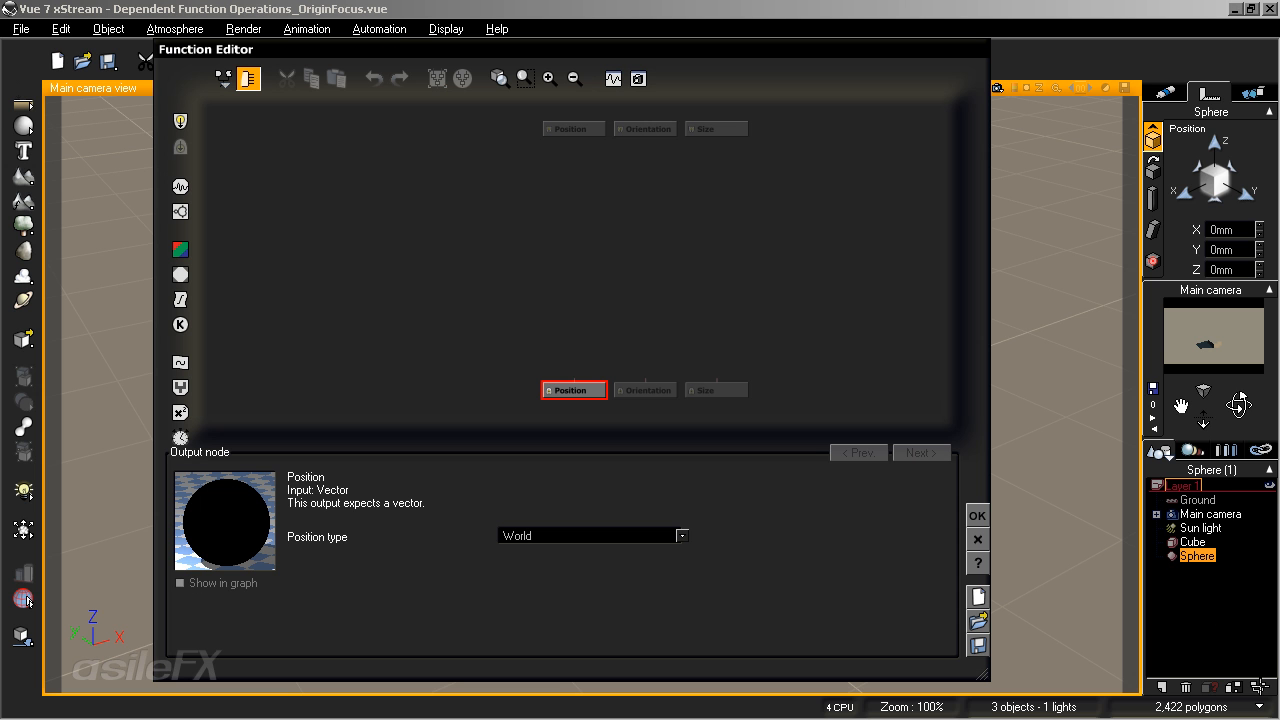
pyautogui.click(612, 287)
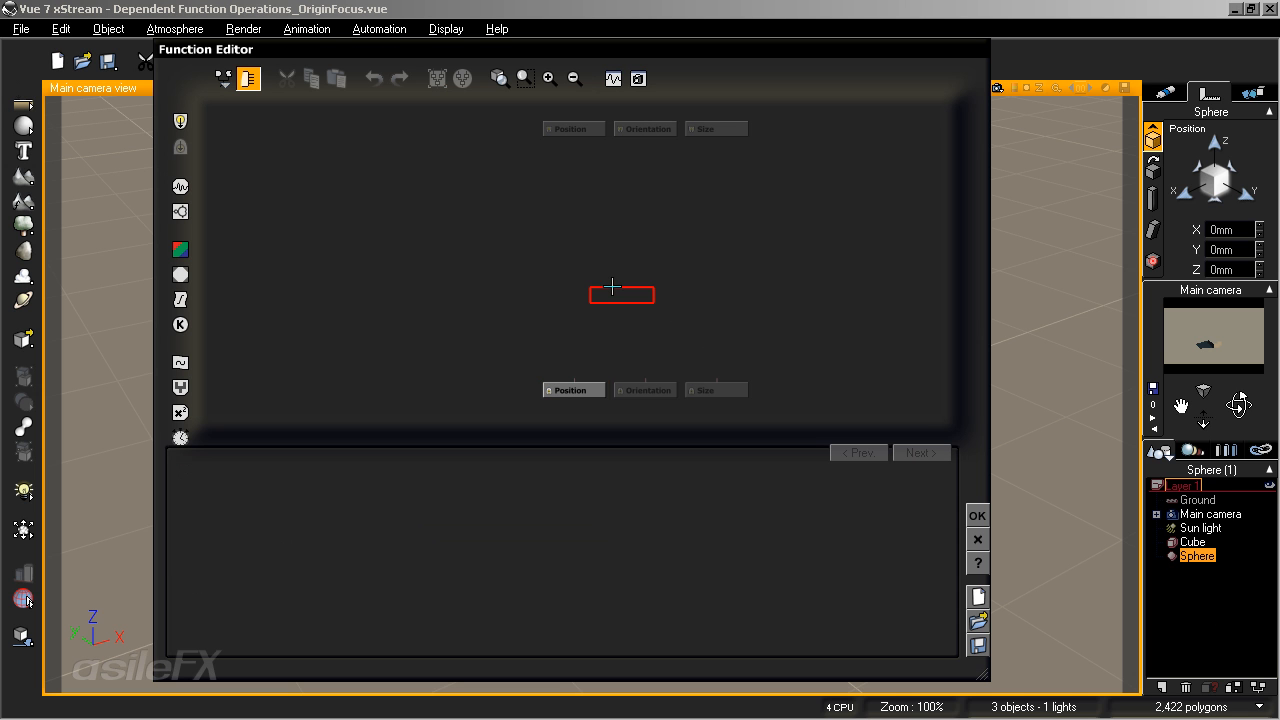
pyautogui.rightClick(612, 287)
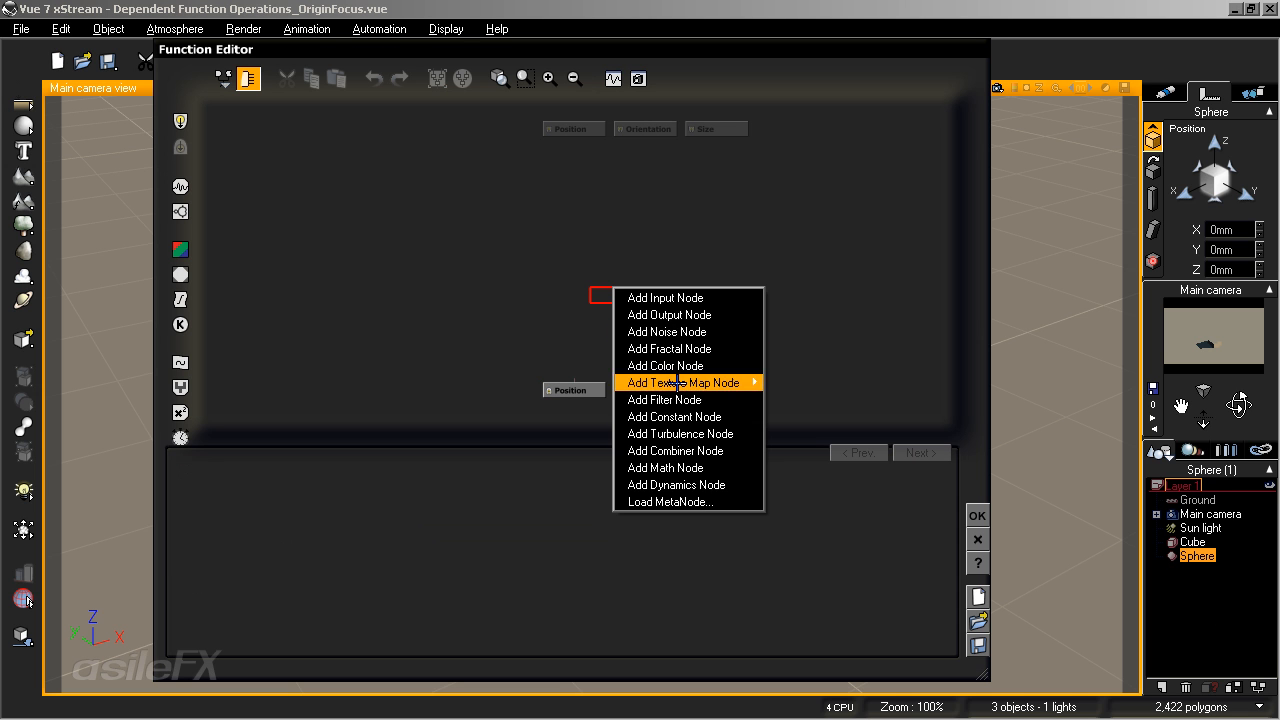
pyautogui.click(697, 502)
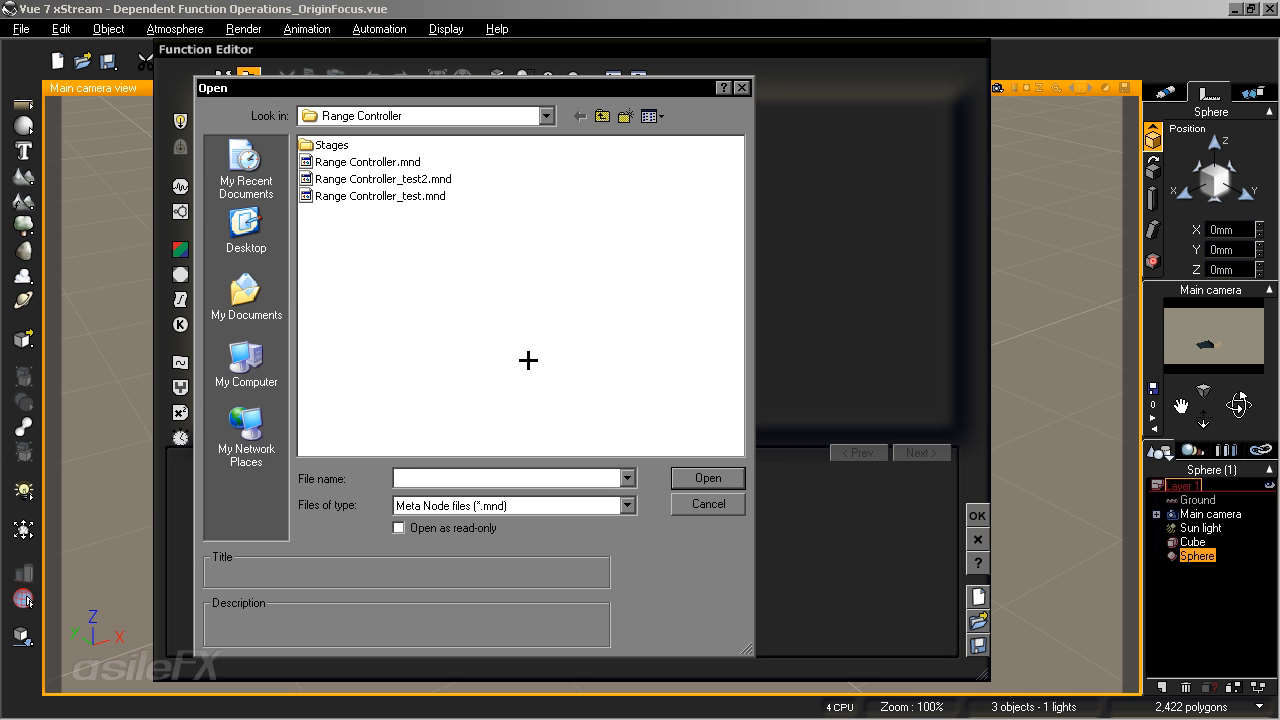
pyautogui.click(376, 163)
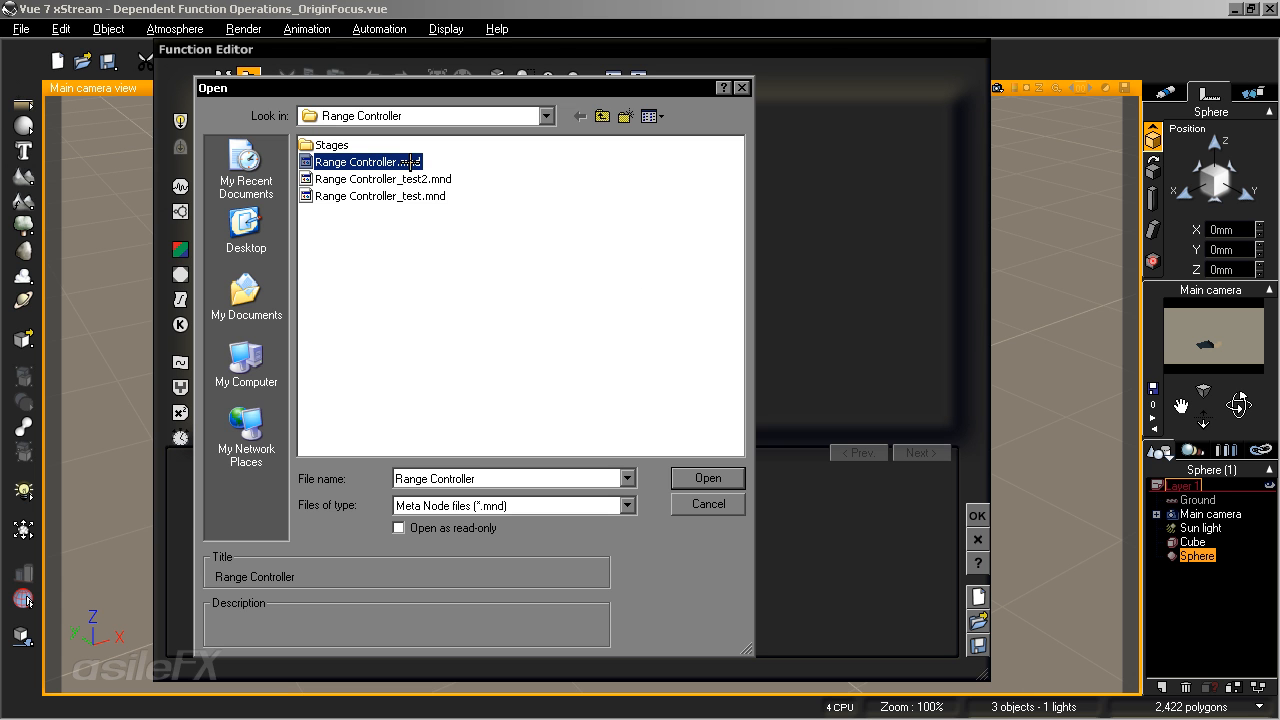
pyautogui.click(708, 477)
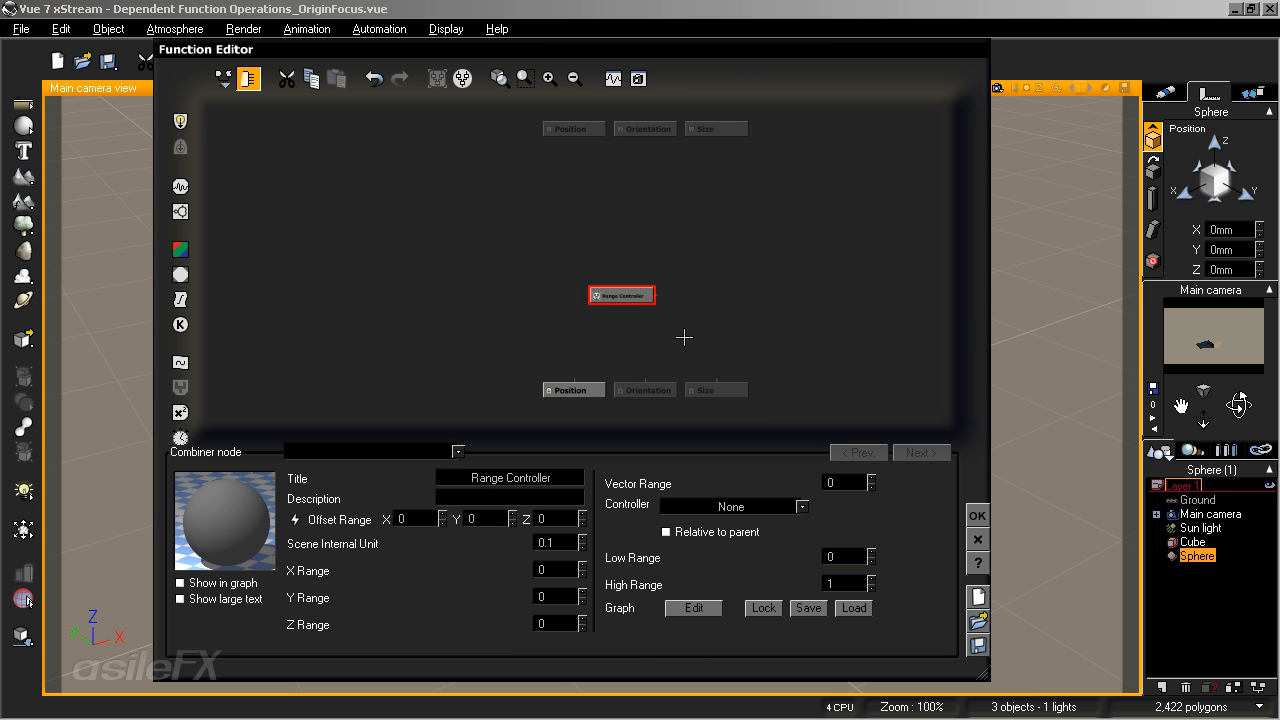
# Connect the Range Controller node to the sphere's Position output and set its controller to the cube's position.
pyautogui.moveTo(645, 297); pyautogui.dragTo(597, 297)
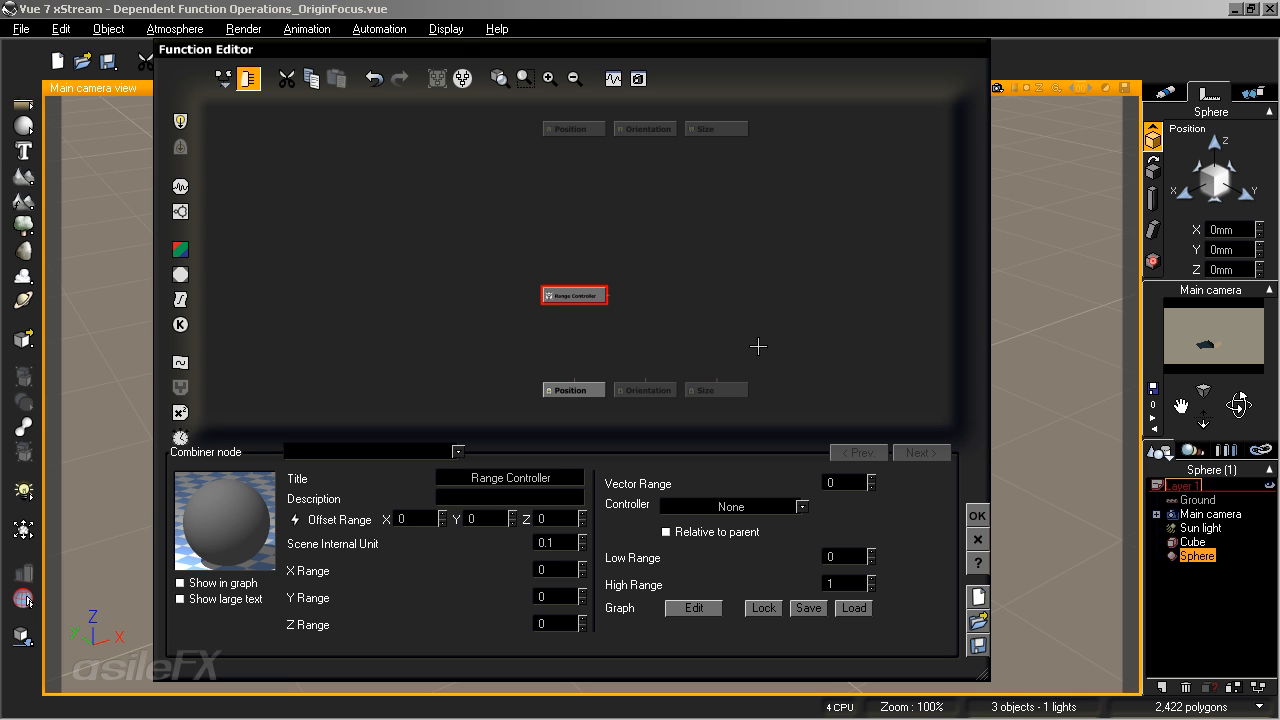
pyautogui.moveTo(573, 382); pyautogui.dragTo(573, 296)
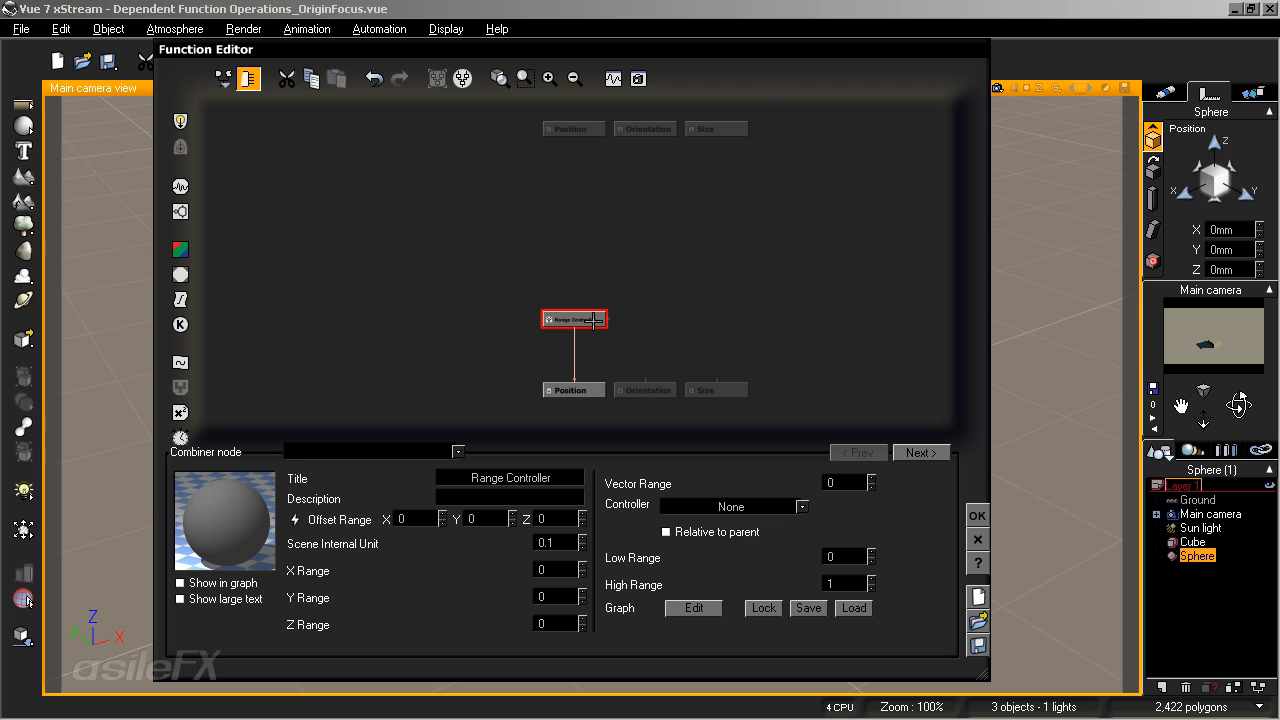
pyautogui.click(798, 506)
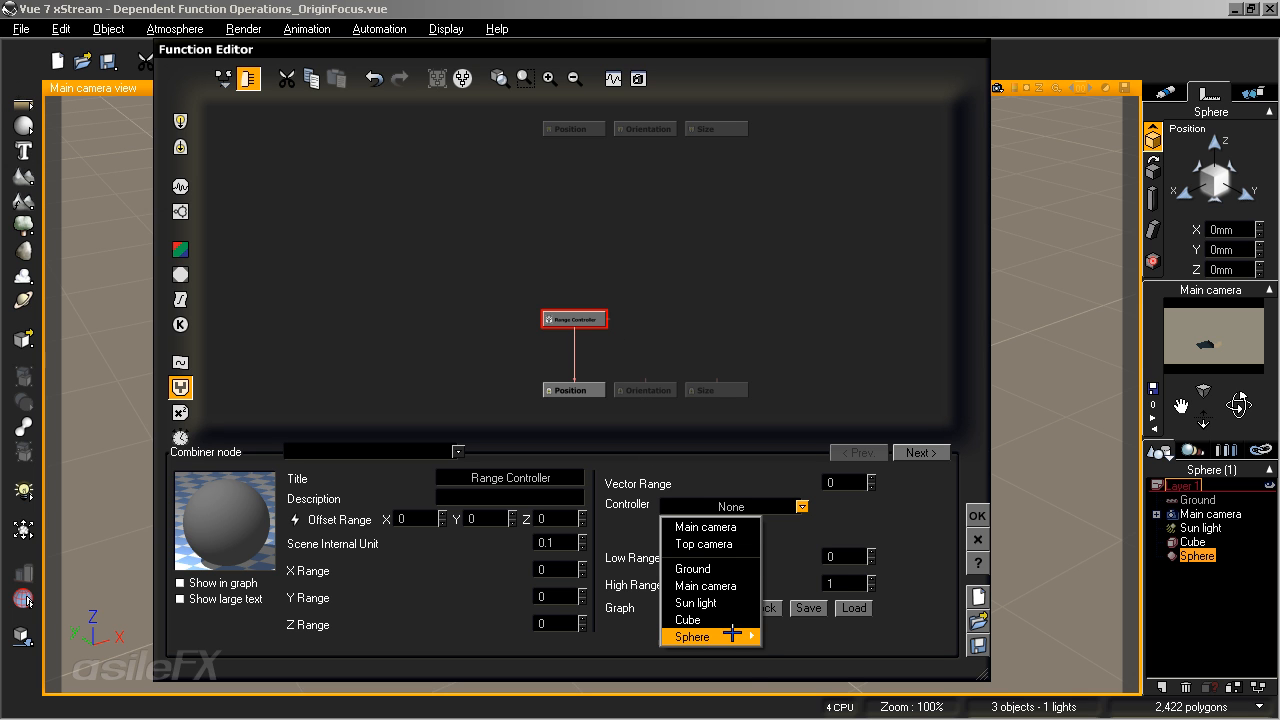
pyautogui.moveTo(740, 619)
pyautogui.click(796, 620)
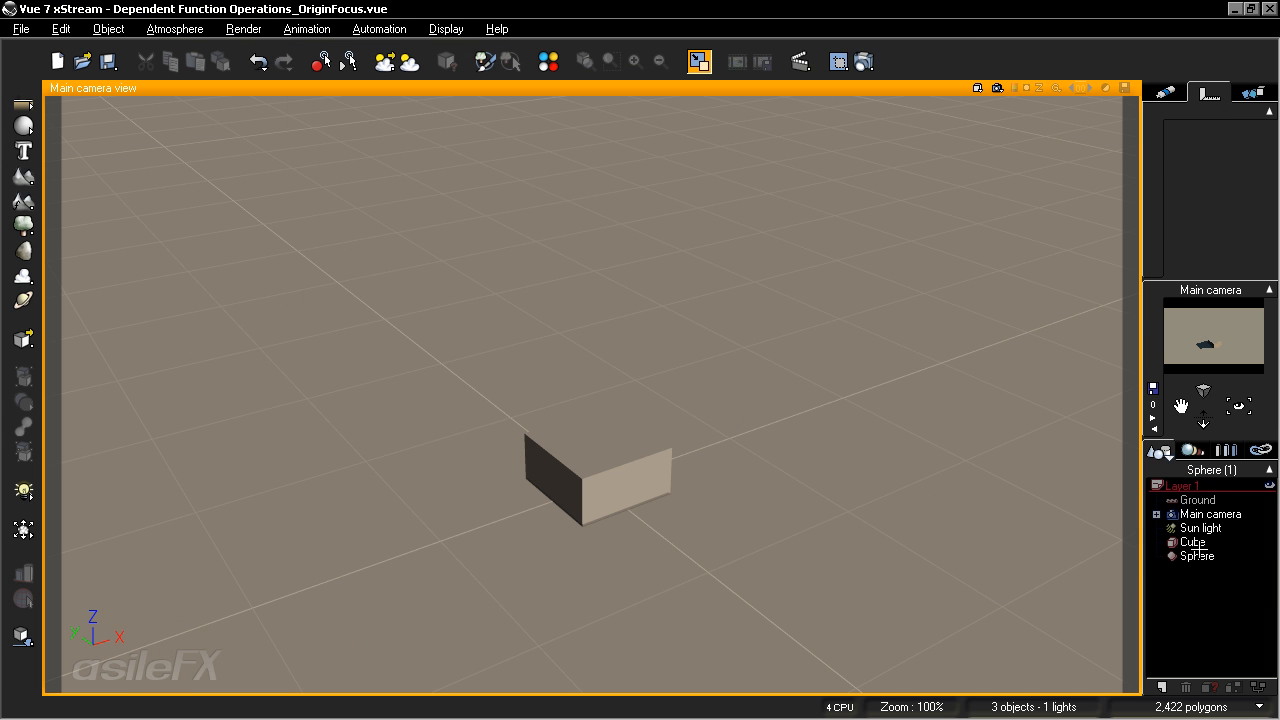
# Move the cube along the X axis to about 47.5 m.
pyautogui.click(1193, 541)
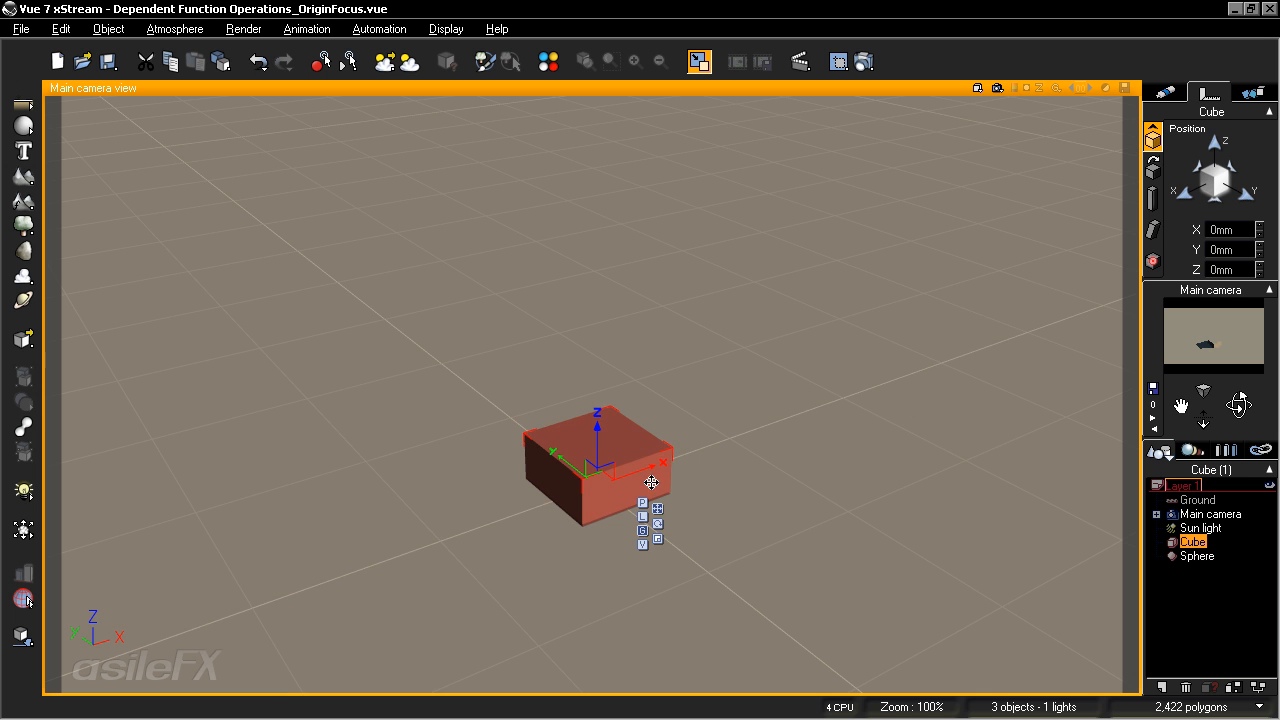
pyautogui.moveTo(655, 466); pyautogui.dragTo(1008, 338)
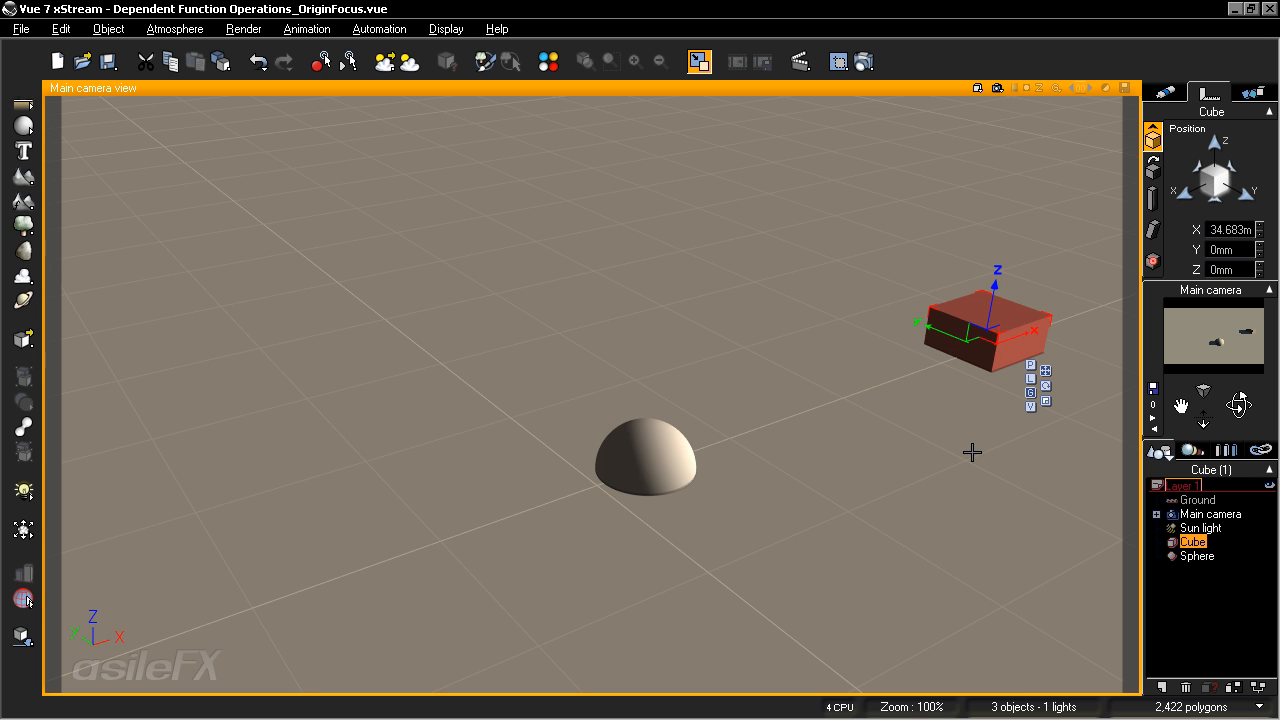
pyautogui.moveTo(1020, 336); pyautogui.dragTo(1110, 296)
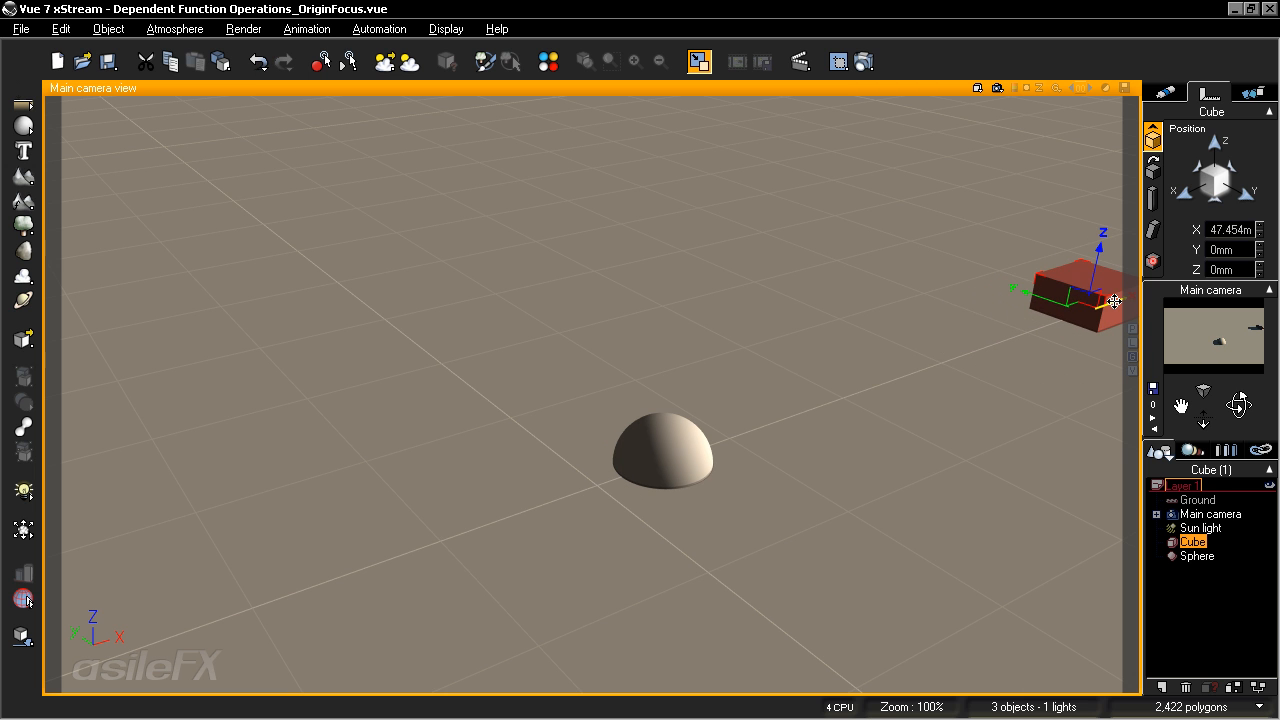
# Reopen the sphere's function graph to review the Range Controller node's parameters, then close it.
pyautogui.click(1197, 555)
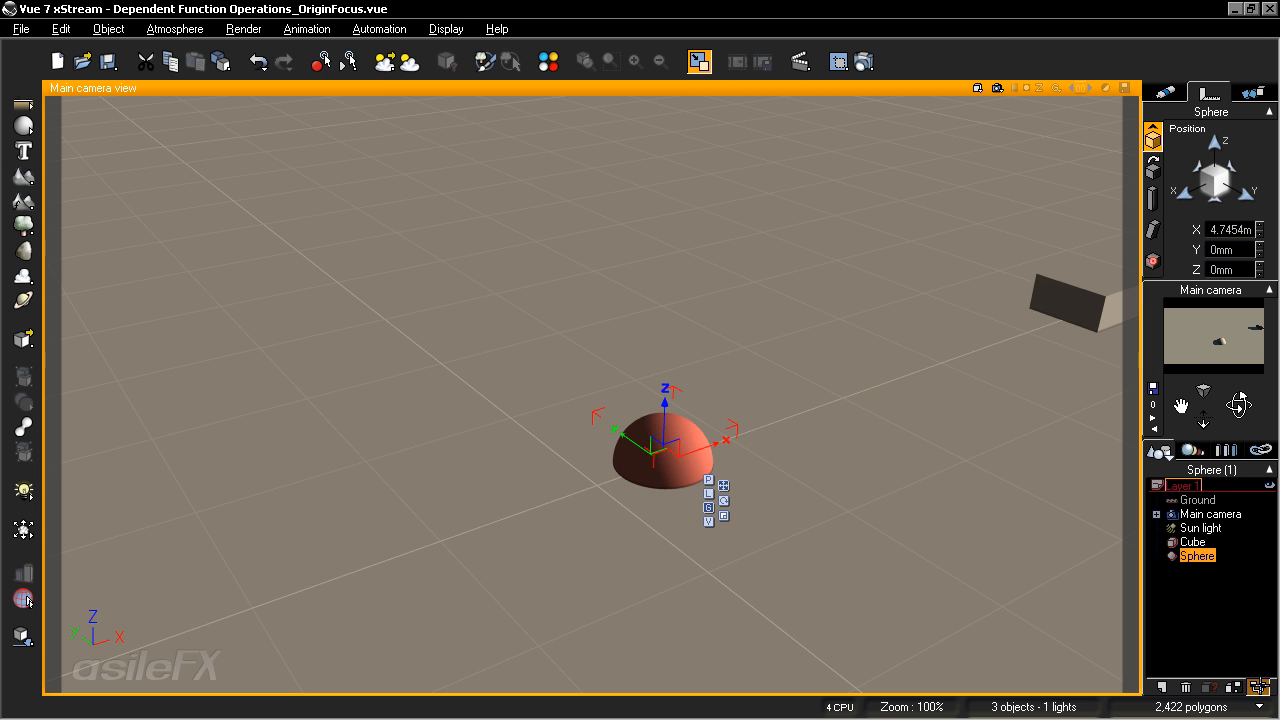
pyautogui.click(1260, 686)
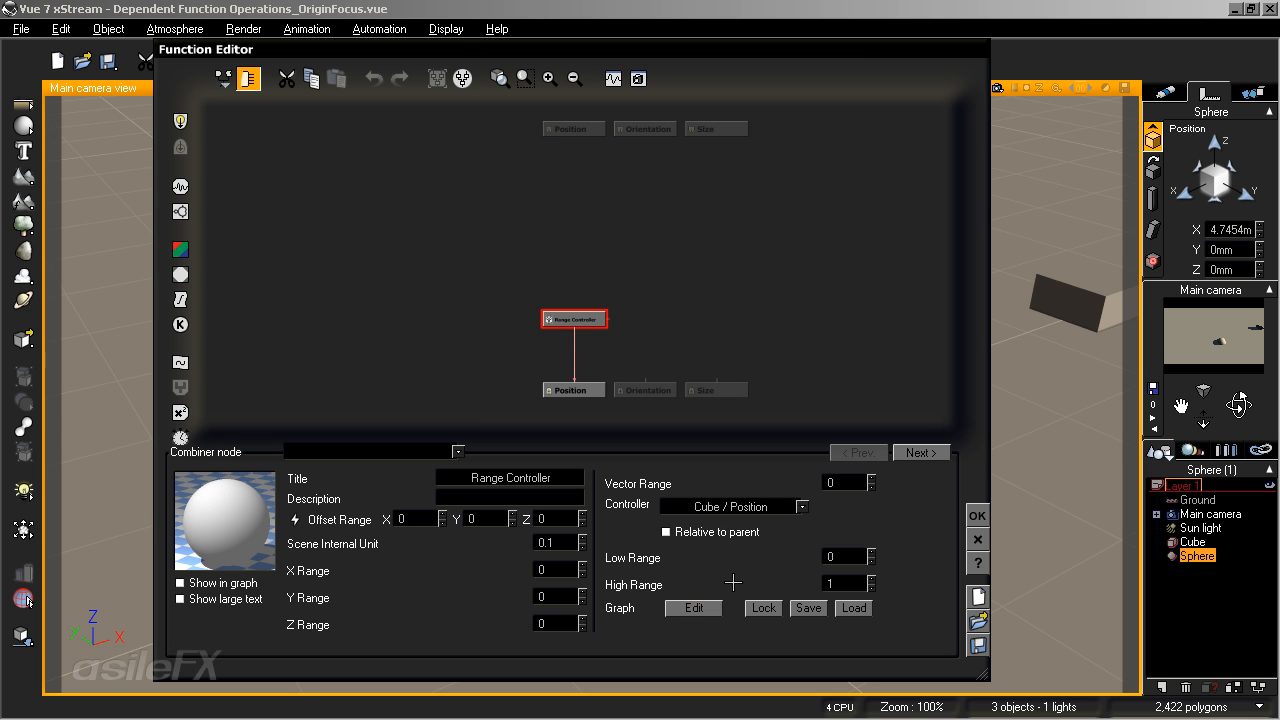
pyautogui.click(830, 482)
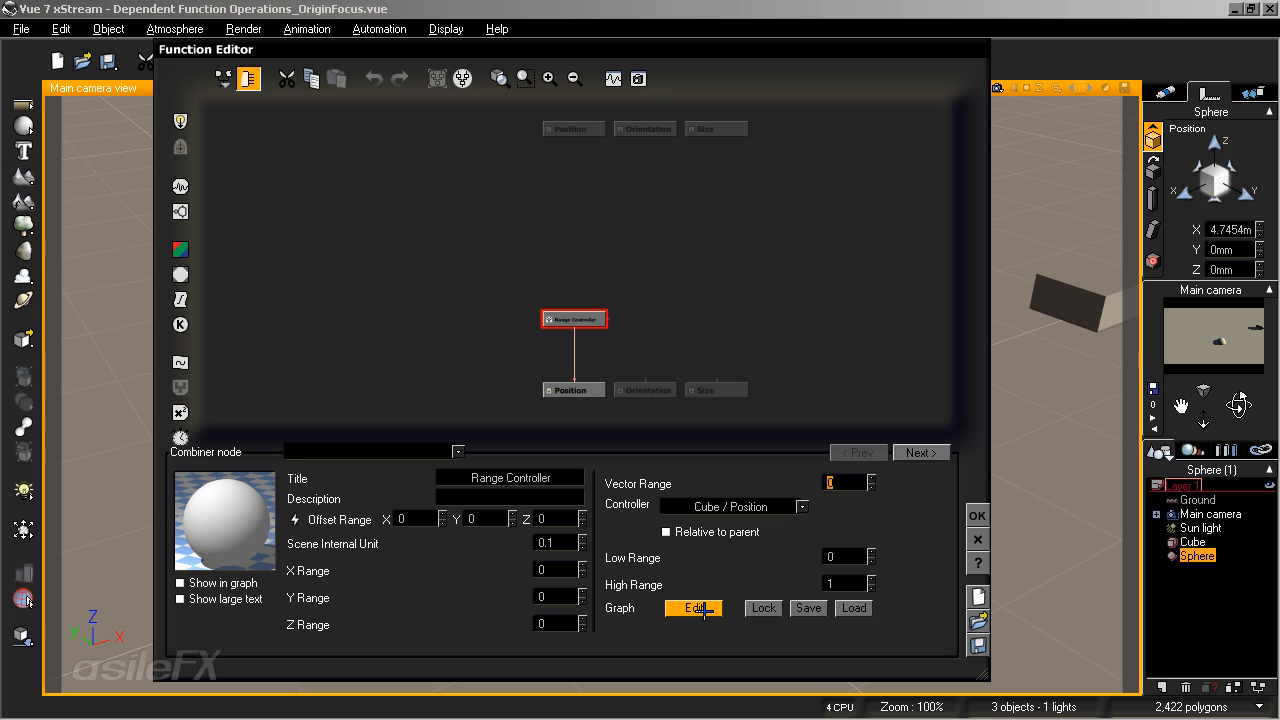
pyautogui.moveTo(580, 317)
pyautogui.mouseDown()
pyautogui.moveTo(556, 340)
pyautogui.moveTo(607, 318)
pyautogui.moveTo(580, 317)
pyautogui.mouseUp()
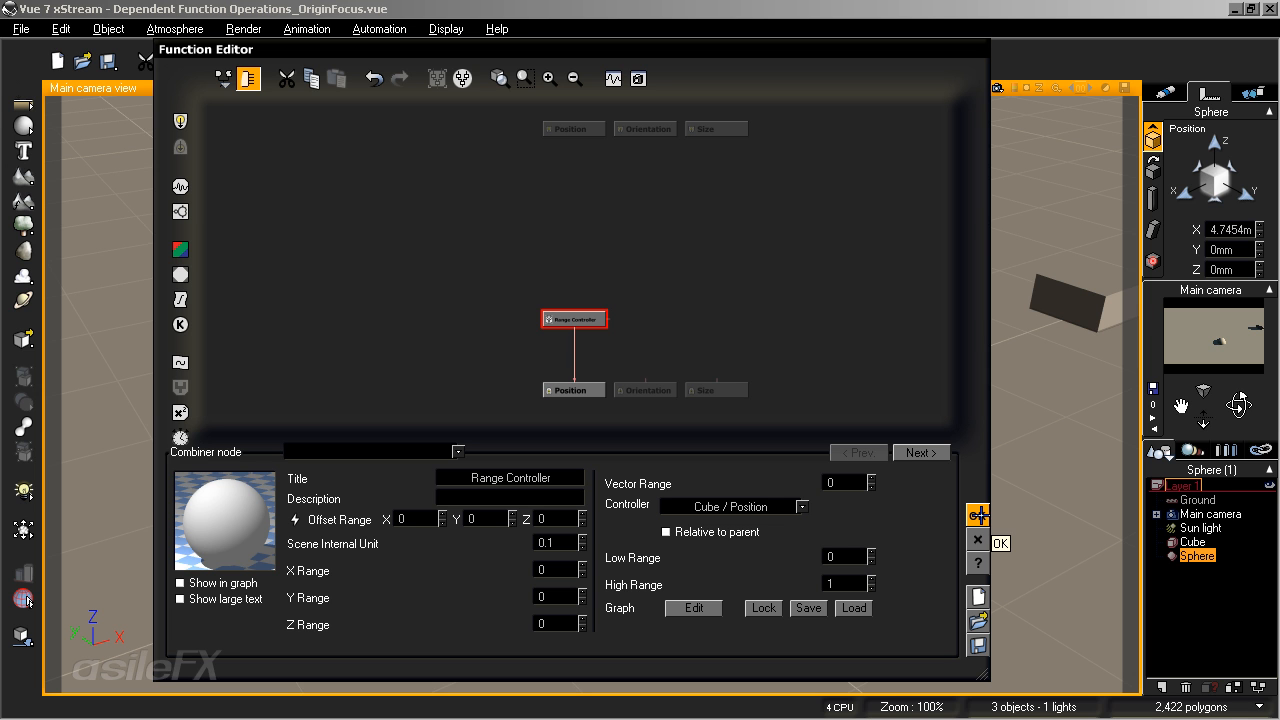
pyautogui.click(978, 515)
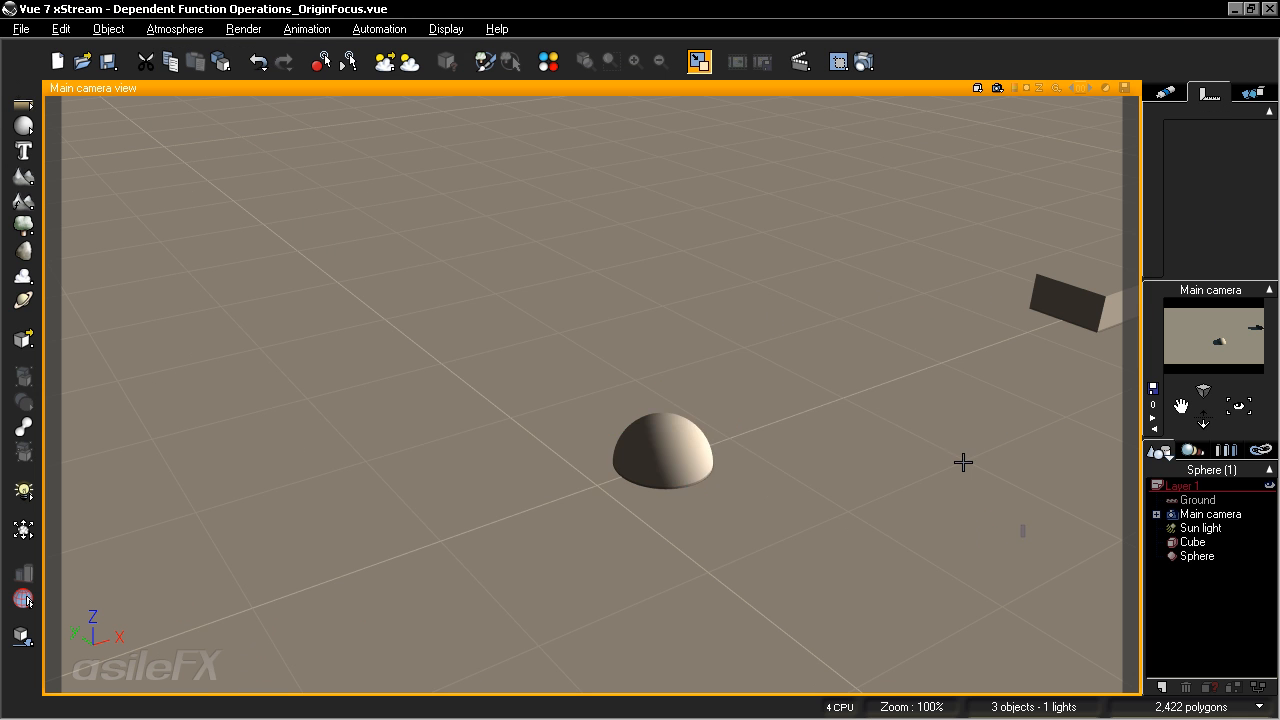
# Delete the sphere and the cube from the scene.
pyautogui.moveTo(1026, 538); pyautogui.dragTo(554, 234)
pyautogui.press('Delete')
pyautogui.click(1072, 298)
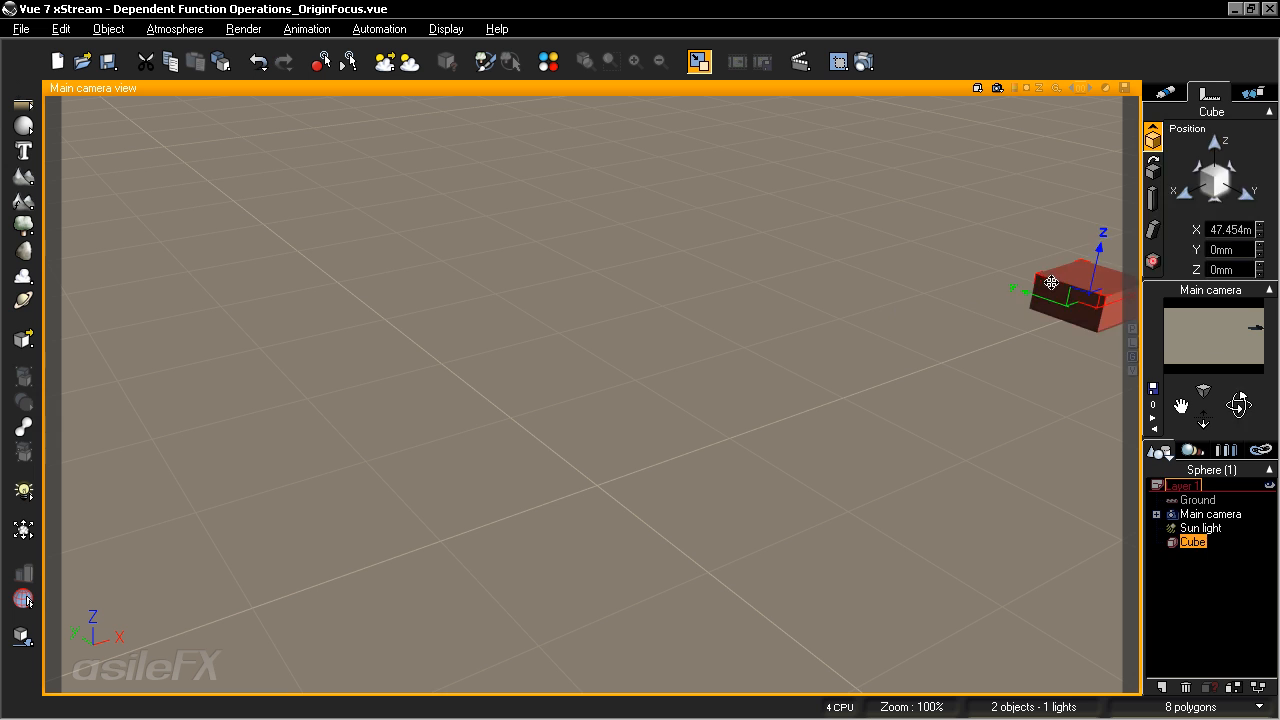
pyautogui.press('Delete')
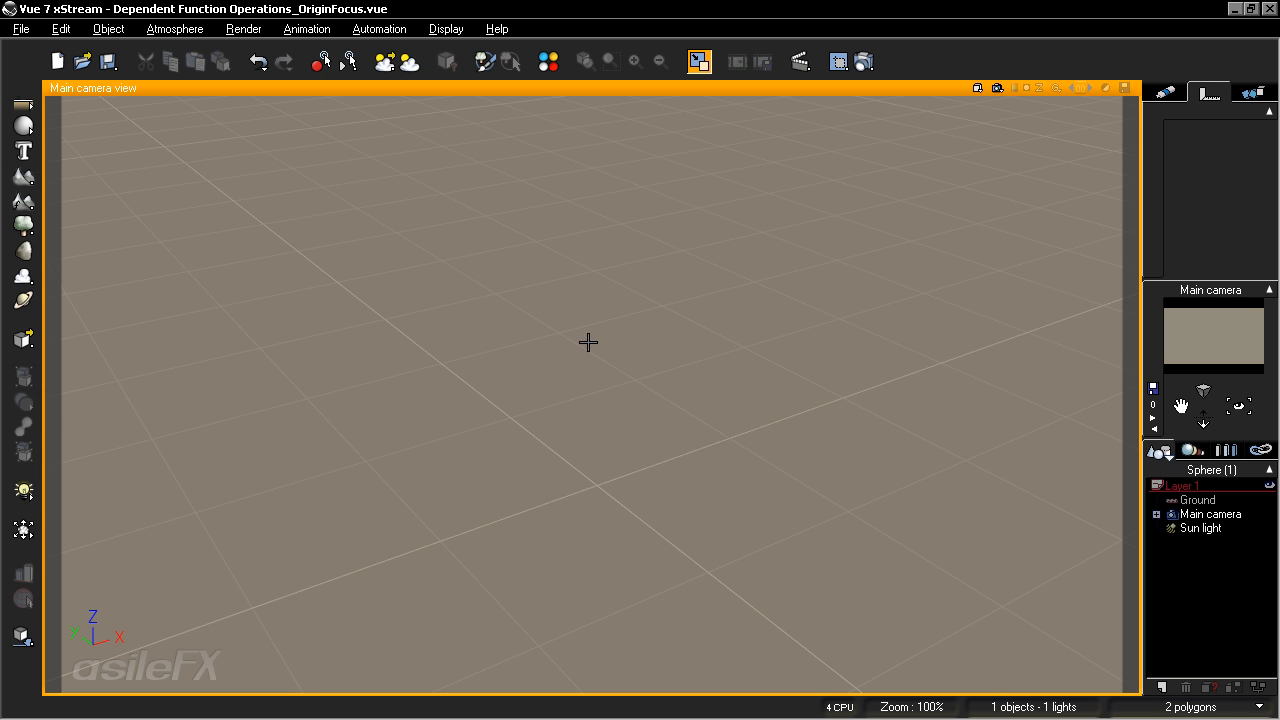
# Open the Ground object's function graph and load the MetaNode file Range Controller.mnd into it.
pyautogui.click(1205, 499)
pyautogui.click(1258, 688)
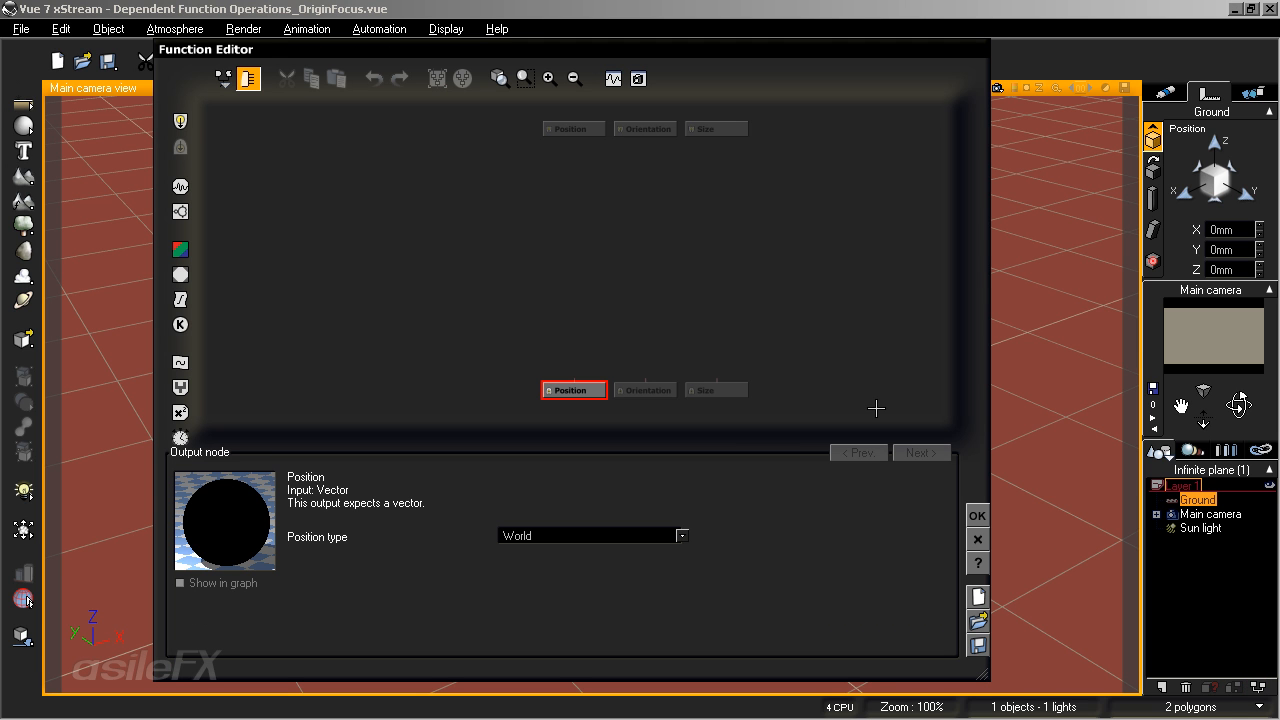
pyautogui.rightClick(651, 264)
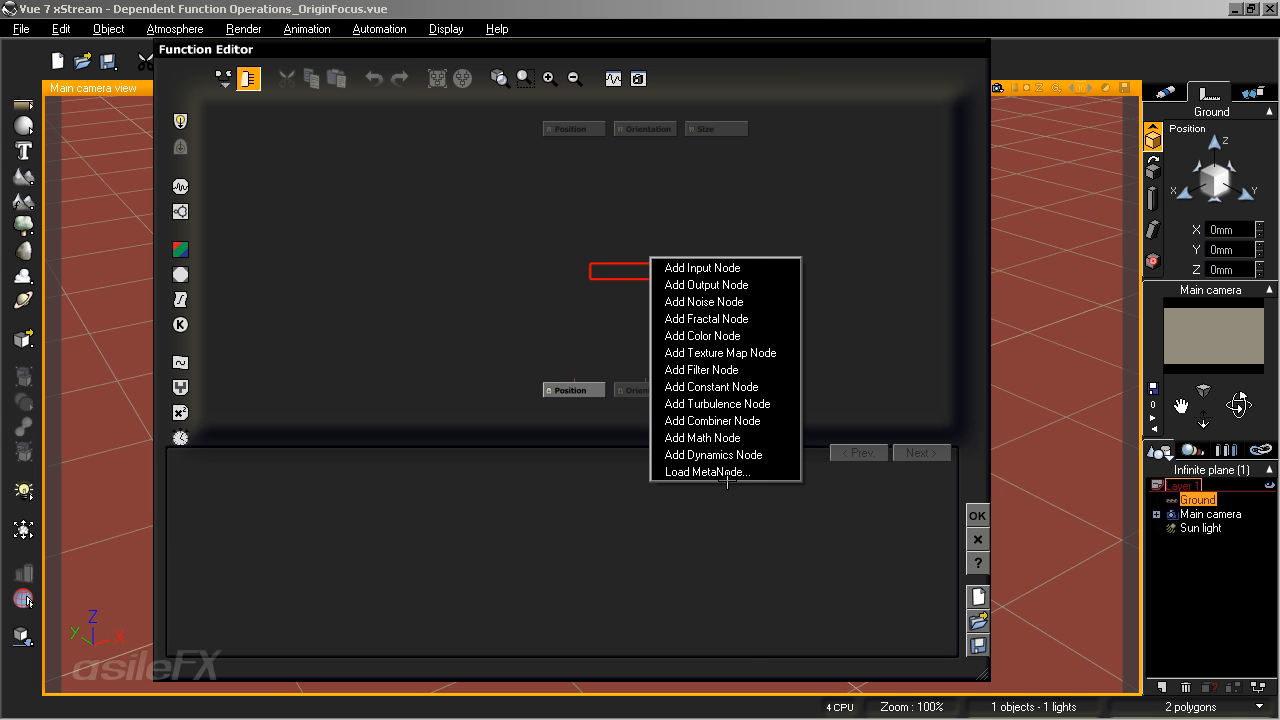
pyautogui.click(712, 472)
pyautogui.click(395, 178)
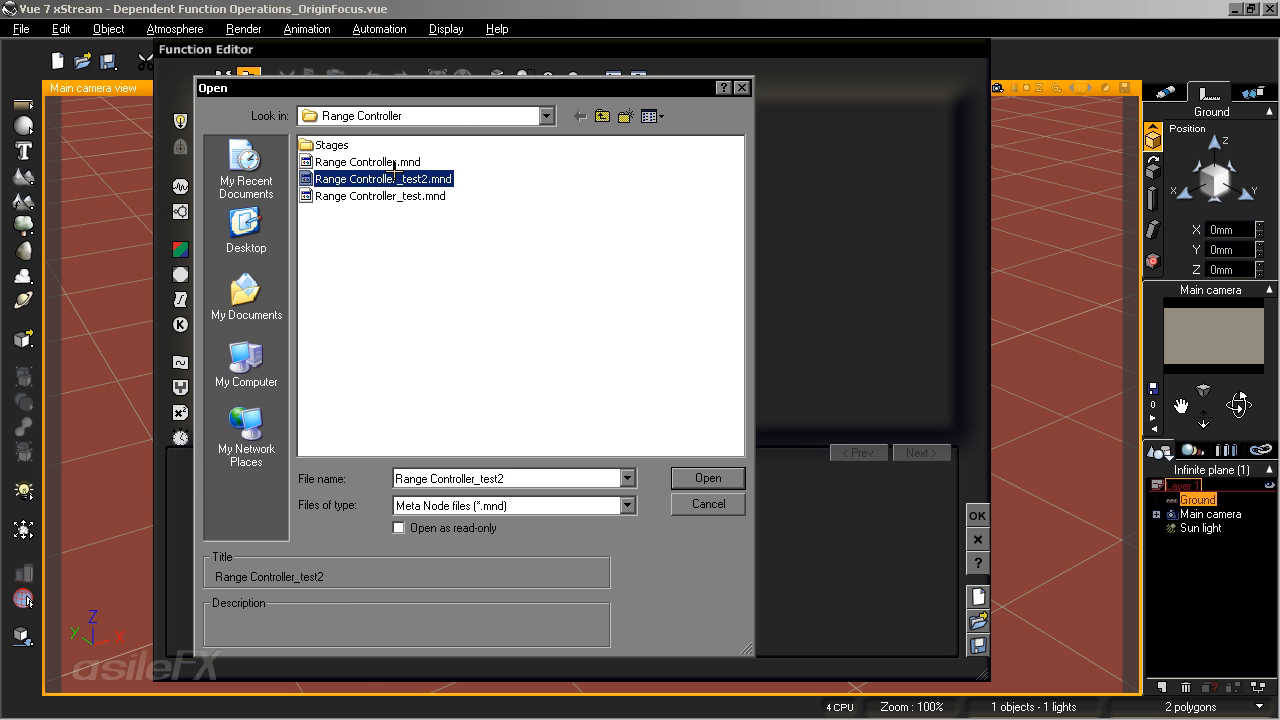
pyautogui.click(395, 162)
pyautogui.click(707, 477)
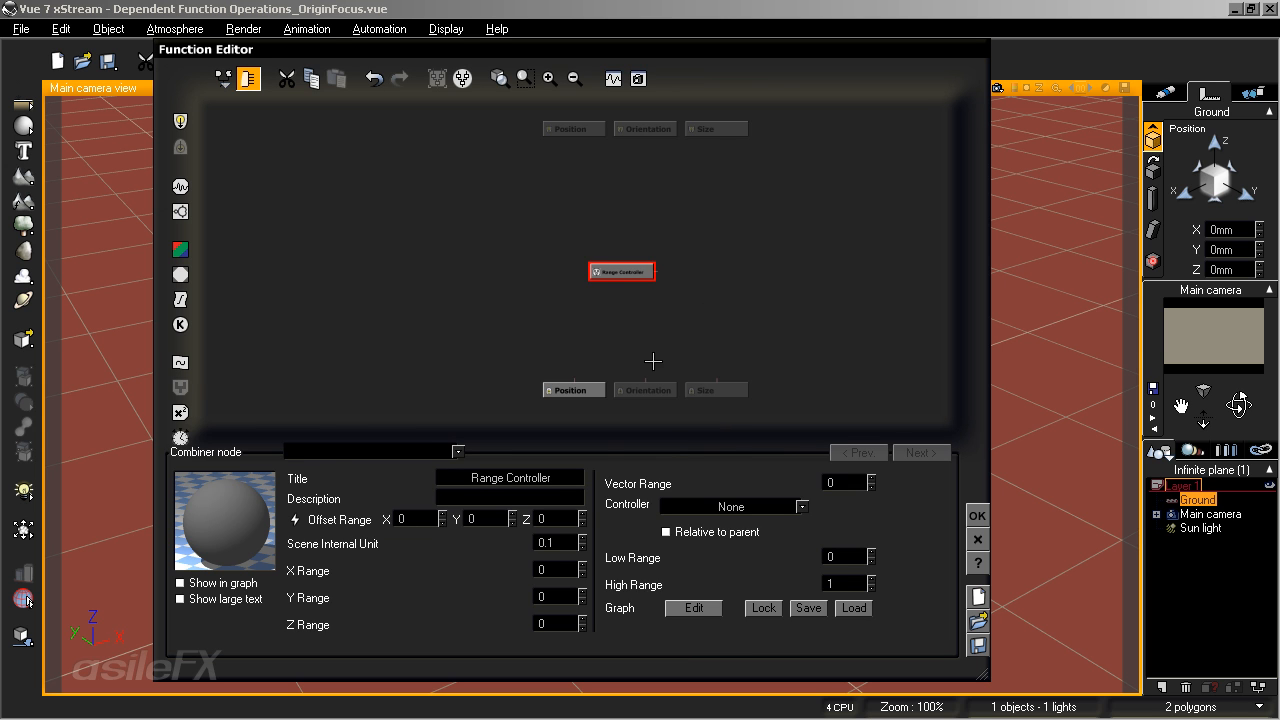
# Open the Range Controller's internal graph and examine the Multiply and Offset nodes and the connection from Offset to Decomposer 3.
pyautogui.click(694, 607)
pyautogui.moveTo(903, 181); pyautogui.dragTo(826, 232, button='middle')
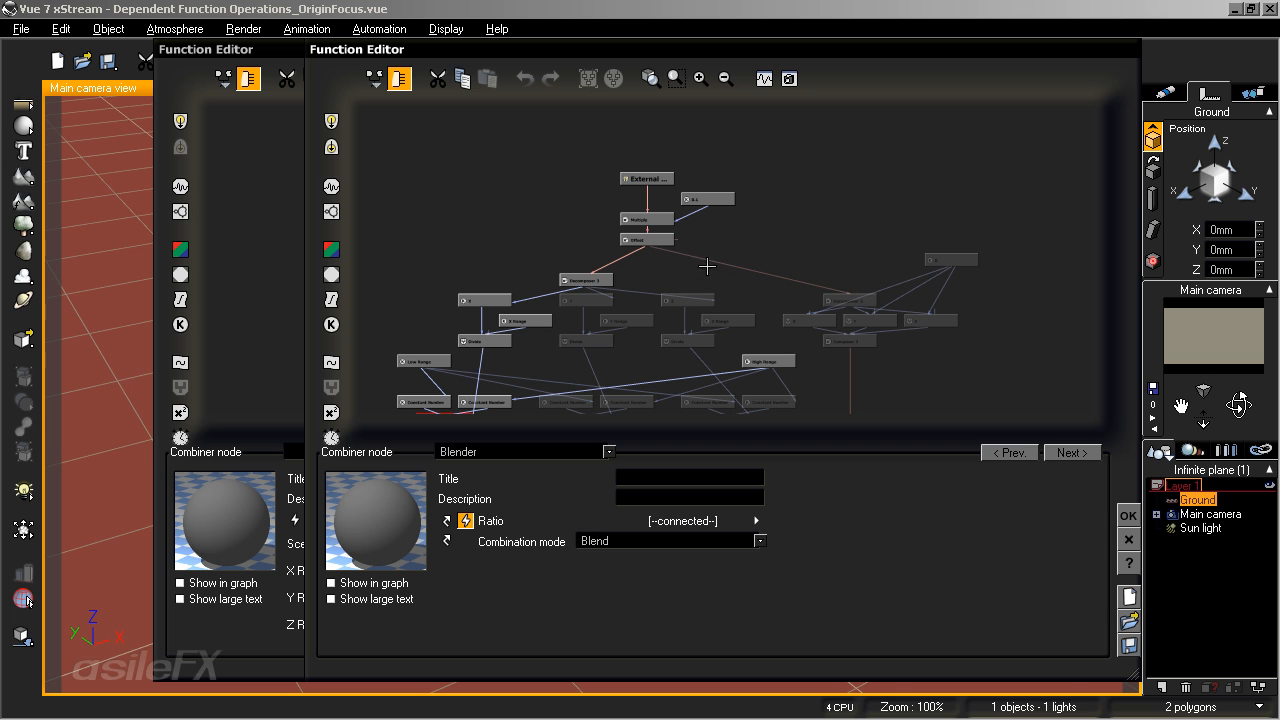
pyautogui.click(715, 261)
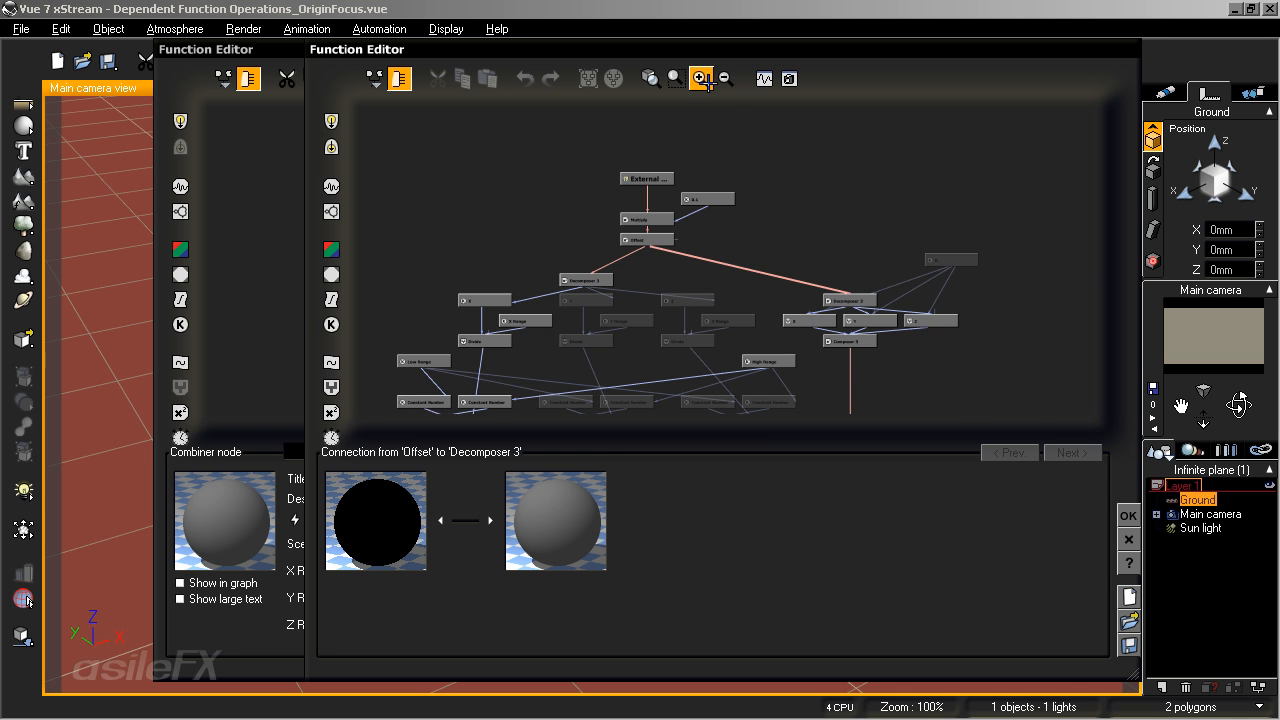
pyautogui.click(700, 78)
pyautogui.moveTo(797, 160)
pyautogui.mouseDown(button='middle')
pyautogui.moveTo(754, 229)
pyautogui.moveTo(766, 166)
pyautogui.moveTo(805, 170)
pyautogui.mouseUp(button='middle')
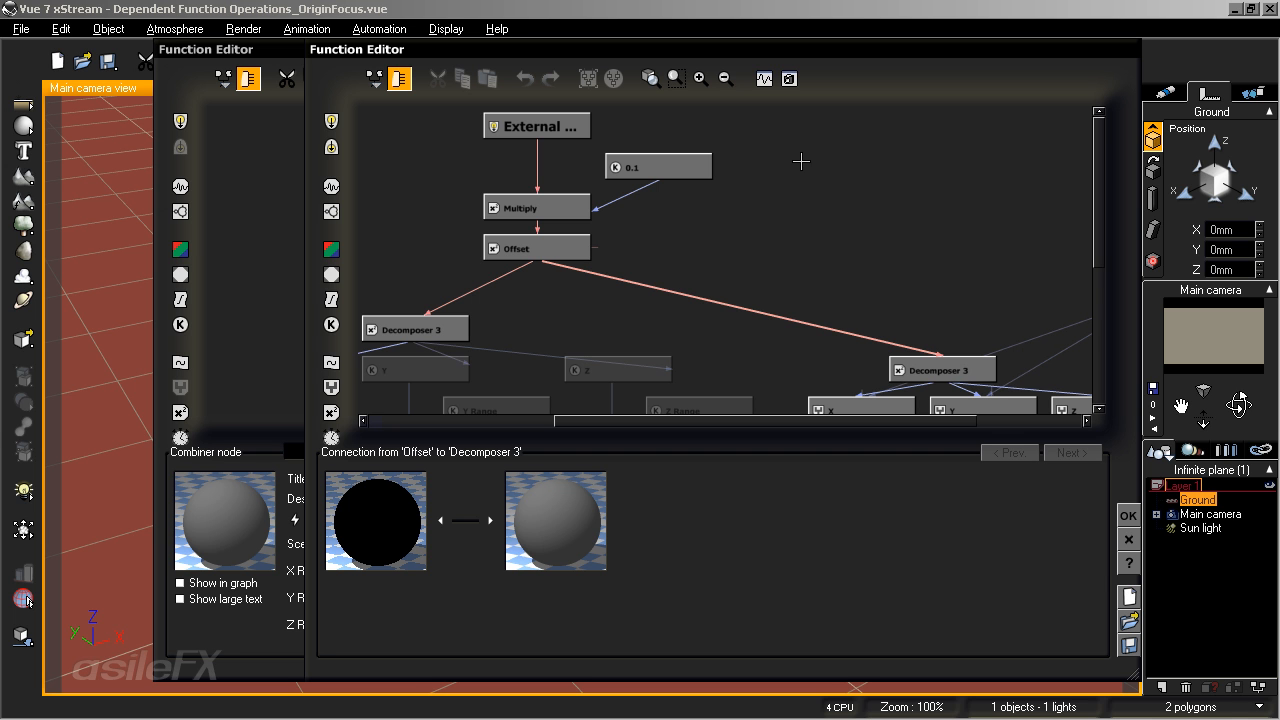
pyautogui.moveTo(906, 360); pyautogui.dragTo(904, 399, button='middle')
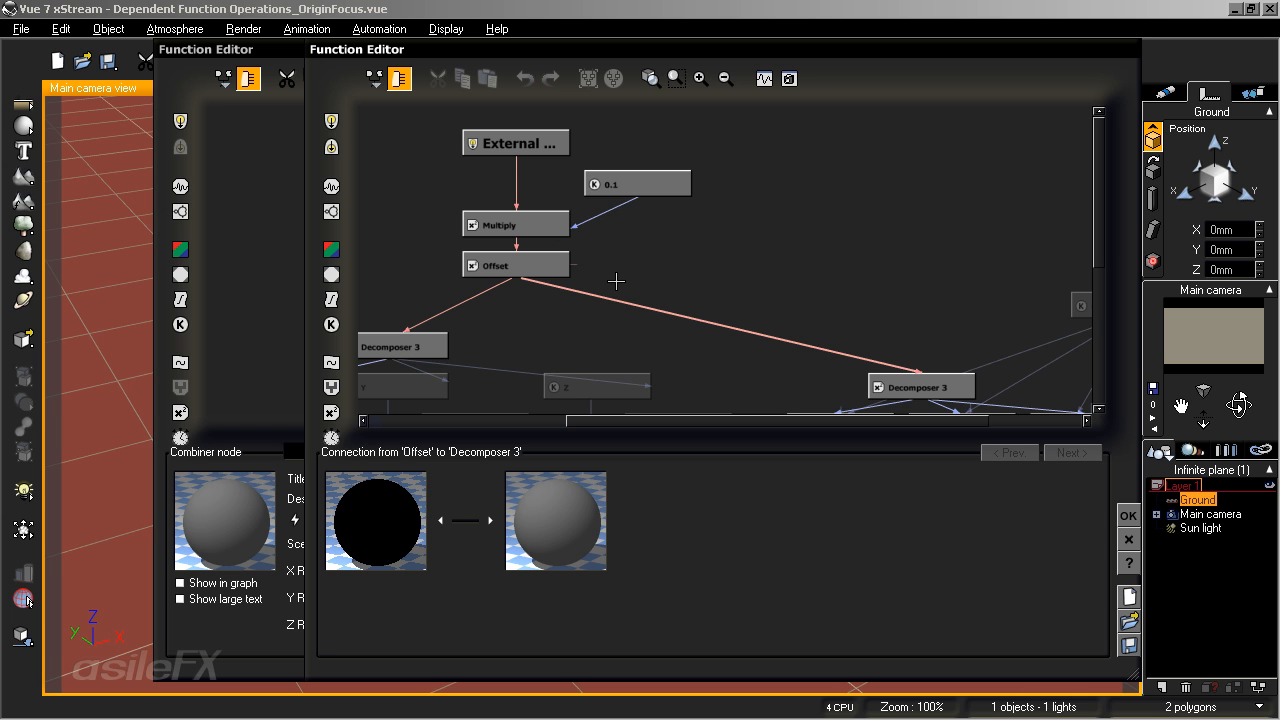
pyautogui.moveTo(575, 389); pyautogui.dragTo(760, 278, button='middle')
pyautogui.moveTo(971, 195); pyautogui.dragTo(881, 287, button='middle')
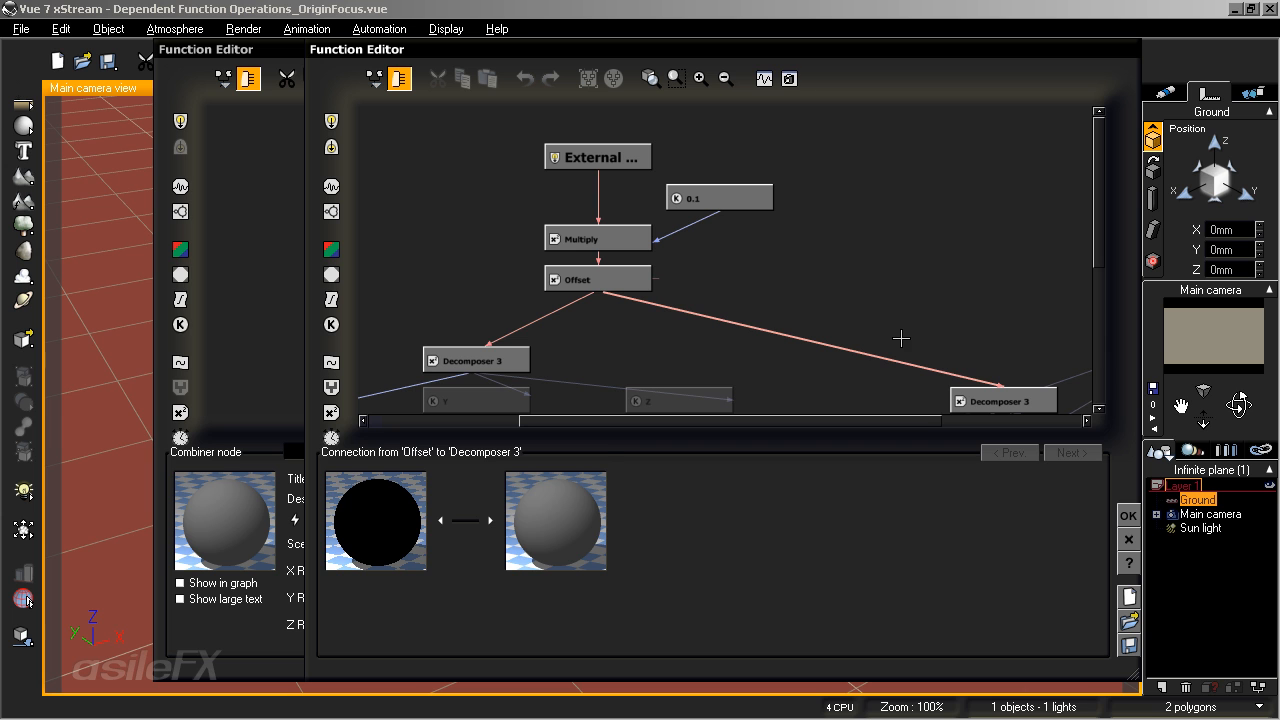
# Examine the 0.1 constant, the External Dependency input, and the Offset node with its connection to the second Decomposer 3.
pyautogui.click(755, 205)
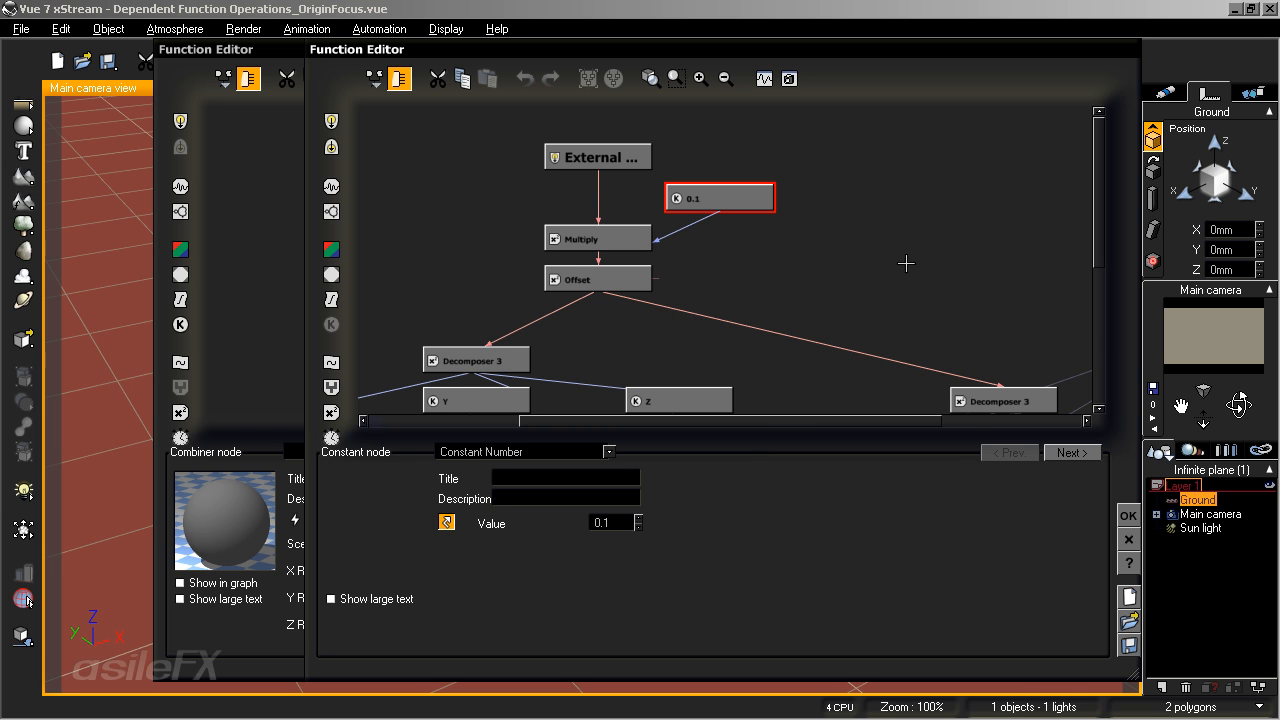
pyautogui.moveTo(943, 334); pyautogui.dragTo(885, 328, button='right')
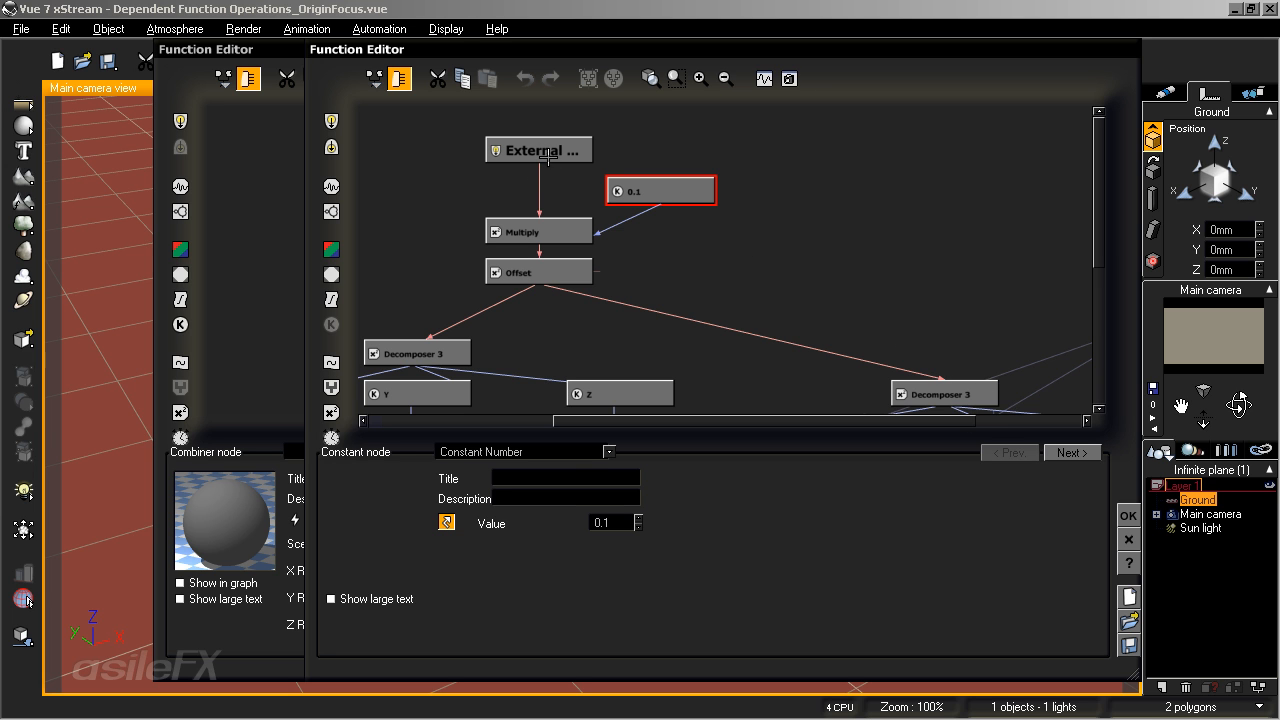
pyautogui.click(546, 153)
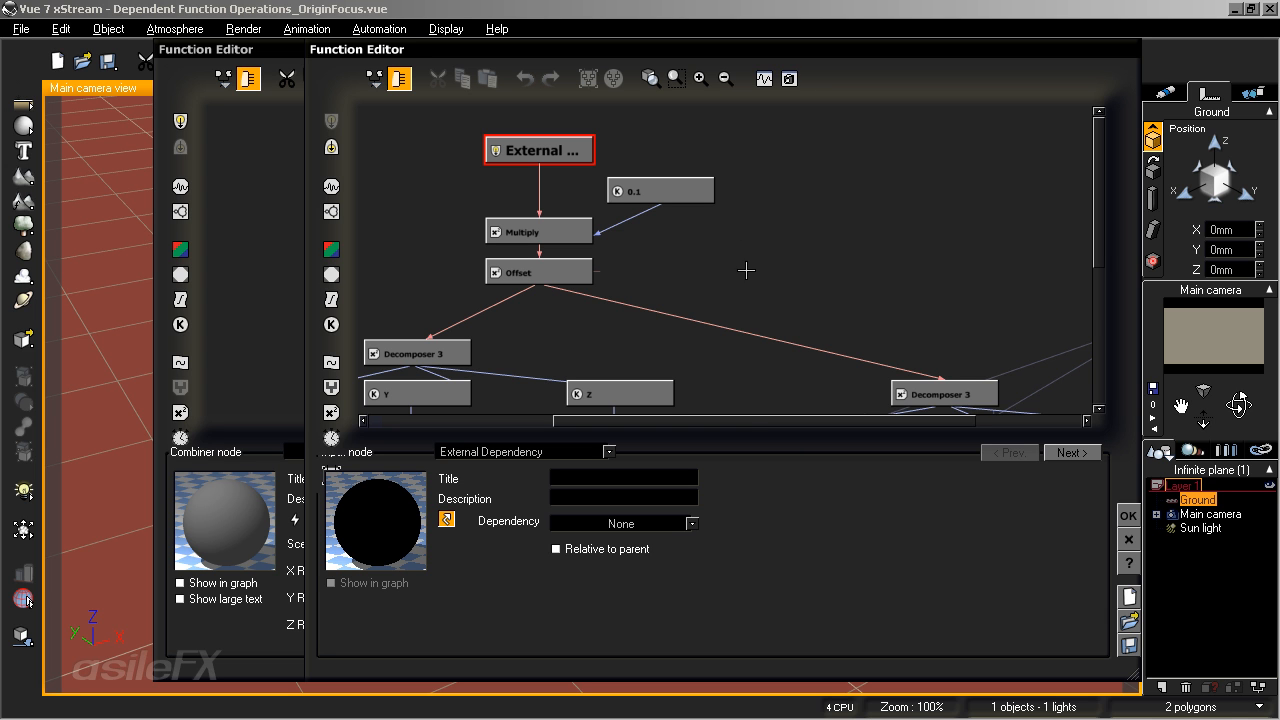
pyautogui.click(576, 284)
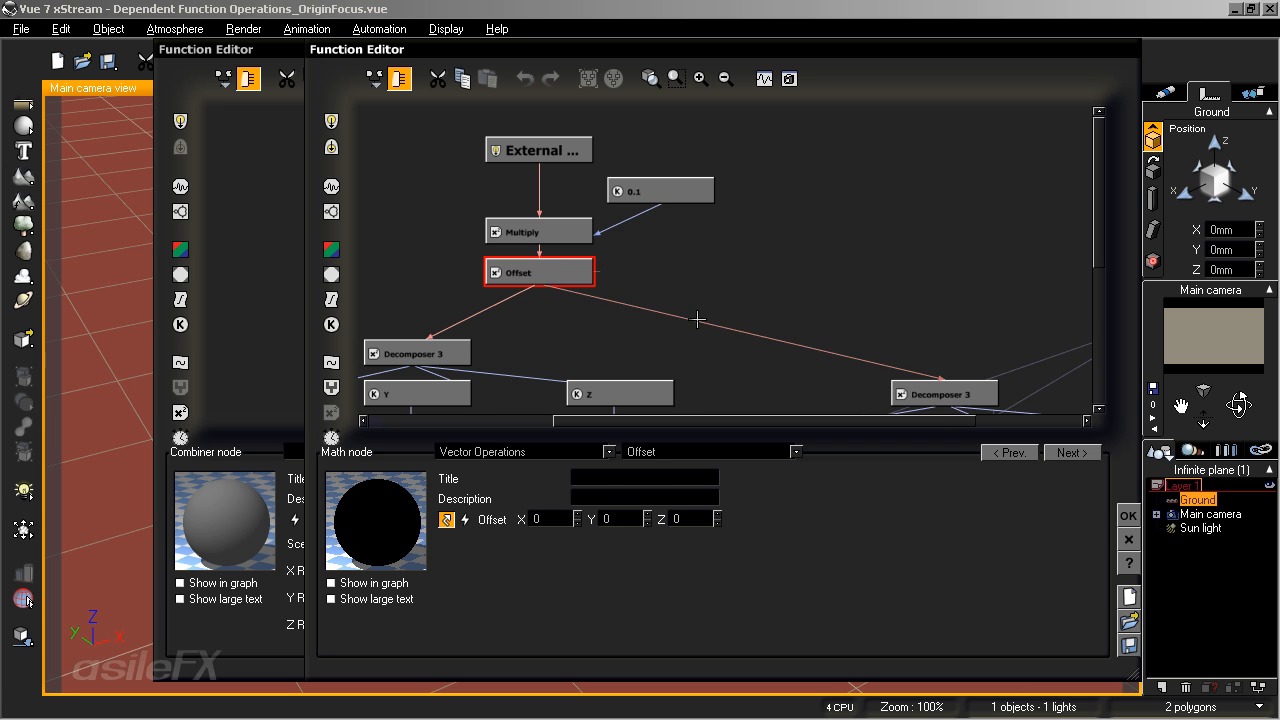
pyautogui.click(700, 321)
pyautogui.moveTo(550, 292)
pyautogui.mouseDown()
pyautogui.moveTo(538, 158)
pyautogui.moveTo(538, 284)
pyautogui.mouseUp()
pyautogui.click(561, 268)
pyautogui.click(778, 276)
pyautogui.moveTo(828, 270); pyautogui.dragTo(765, 243, button='right')
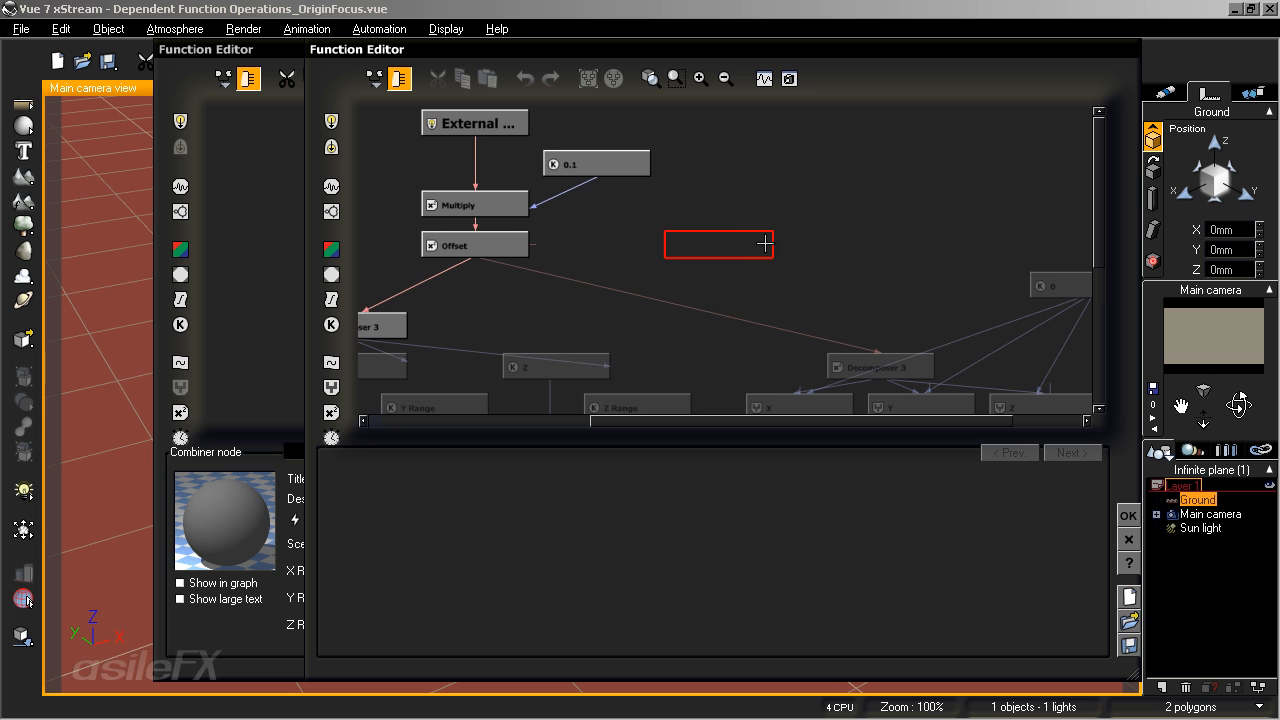
# Make room in the graph by moving the Offset node down and the External Dependency, 0.1 and Multiply nodes up.
pyautogui.moveTo(508, 248); pyautogui.dragTo(508, 290)
pyautogui.moveTo(667, 207); pyautogui.dragTo(715, 311, button='right')
pyautogui.moveTo(801, 344); pyautogui.dragTo(412, 170)
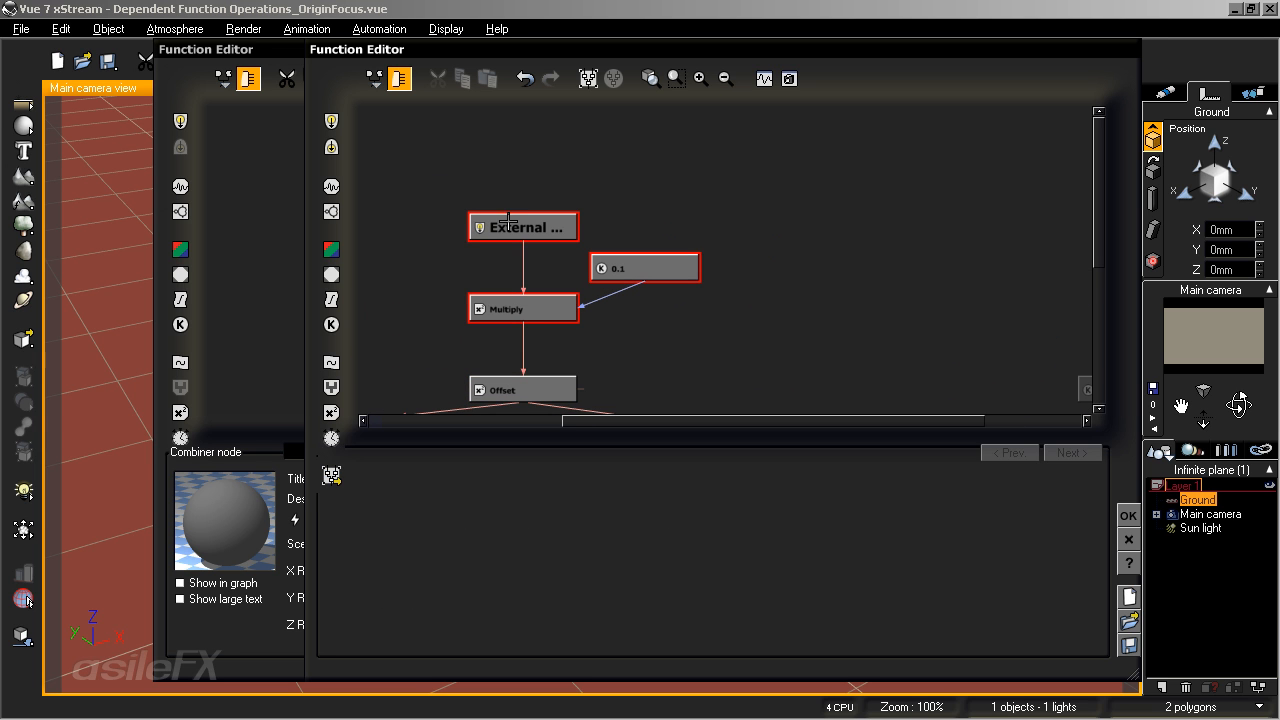
pyautogui.moveTo(513, 230); pyautogui.dragTo(513, 124)
pyautogui.moveTo(516, 310); pyautogui.dragTo(522, 152)
pyautogui.click(724, 230)
pyautogui.moveTo(739, 292); pyautogui.dragTo(711, 226, button='right')
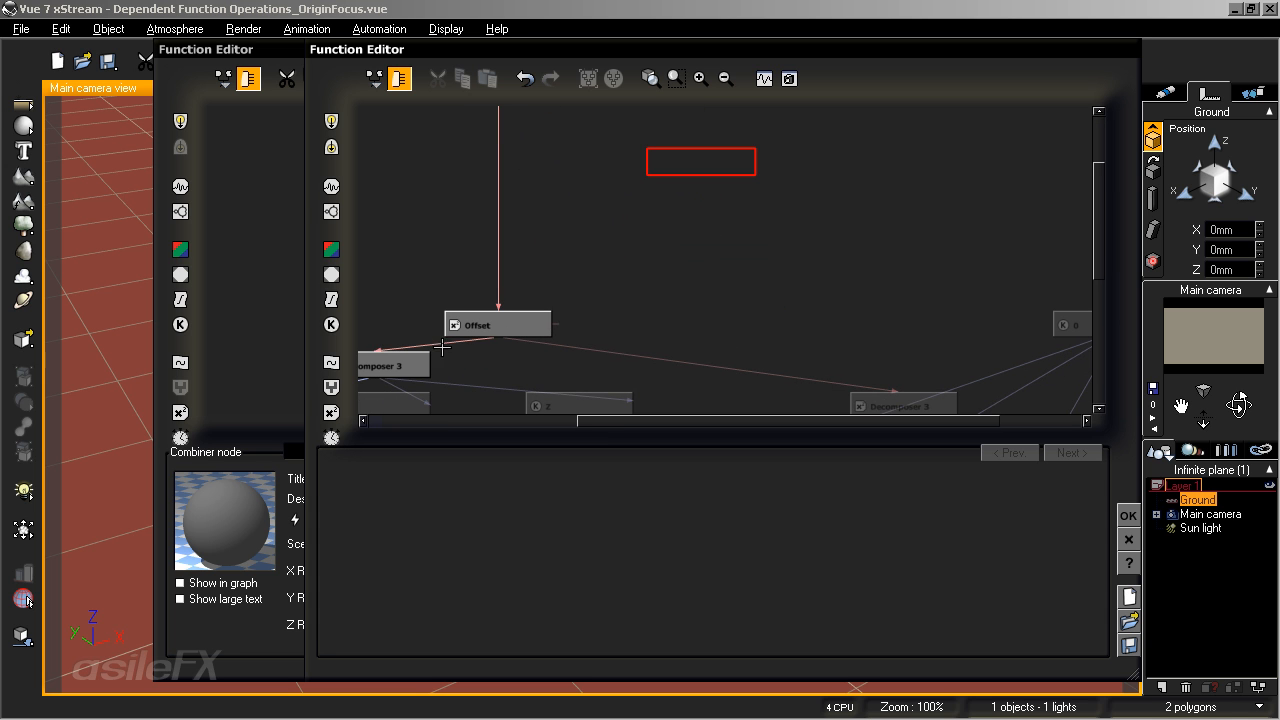
# Add a Constant Vector node in the free space above the Offset node.
pyautogui.click(505, 320)
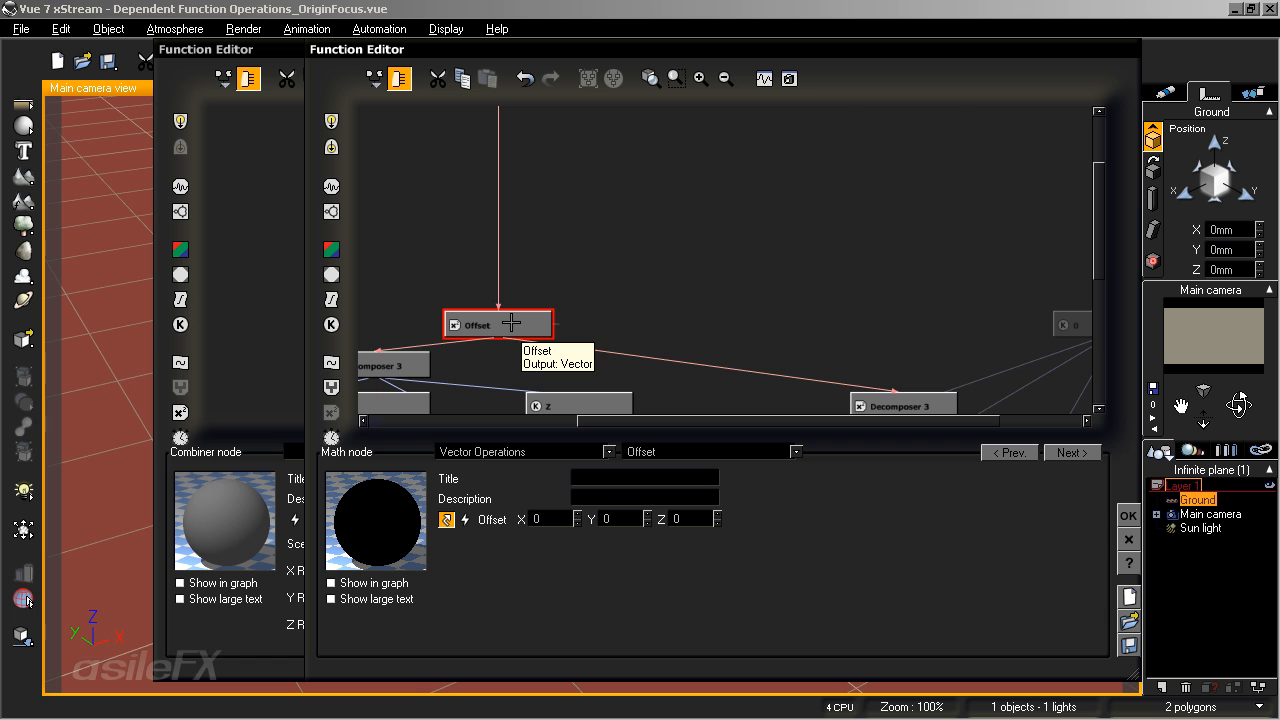
pyautogui.click(668, 208)
pyautogui.rightClick(672, 213)
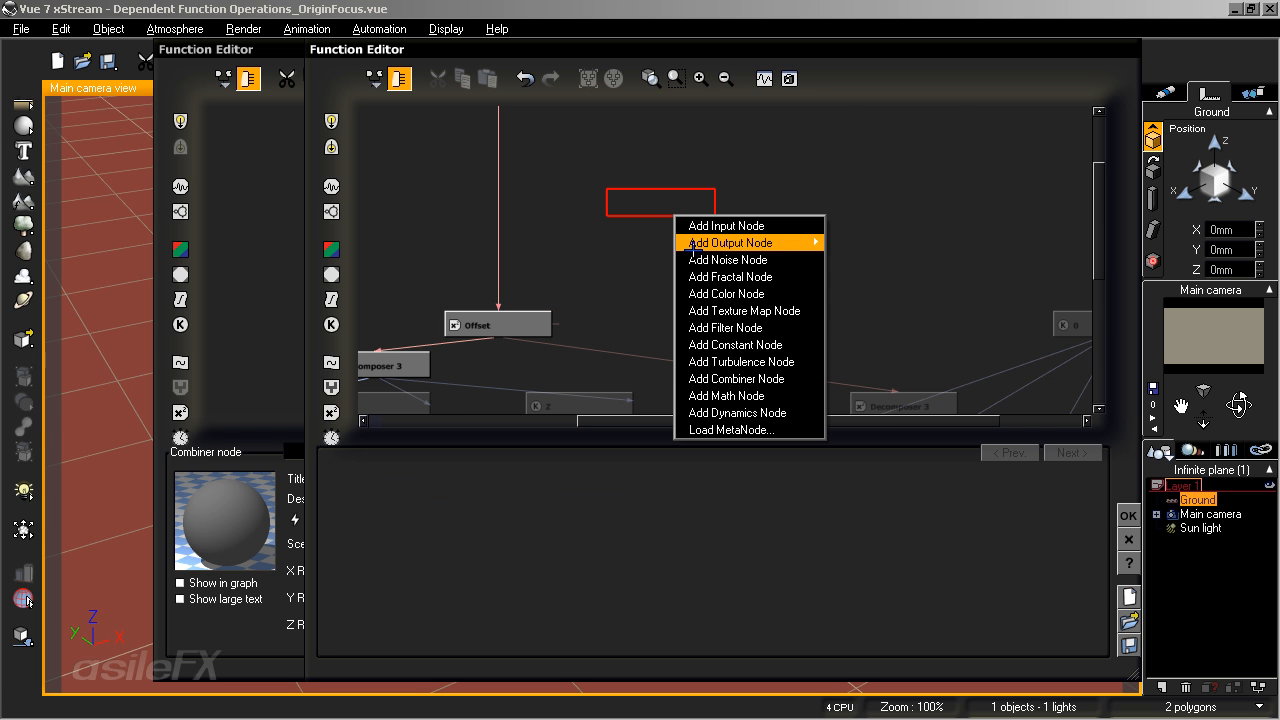
pyautogui.moveTo(750, 350)
pyautogui.moveTo(890, 344)
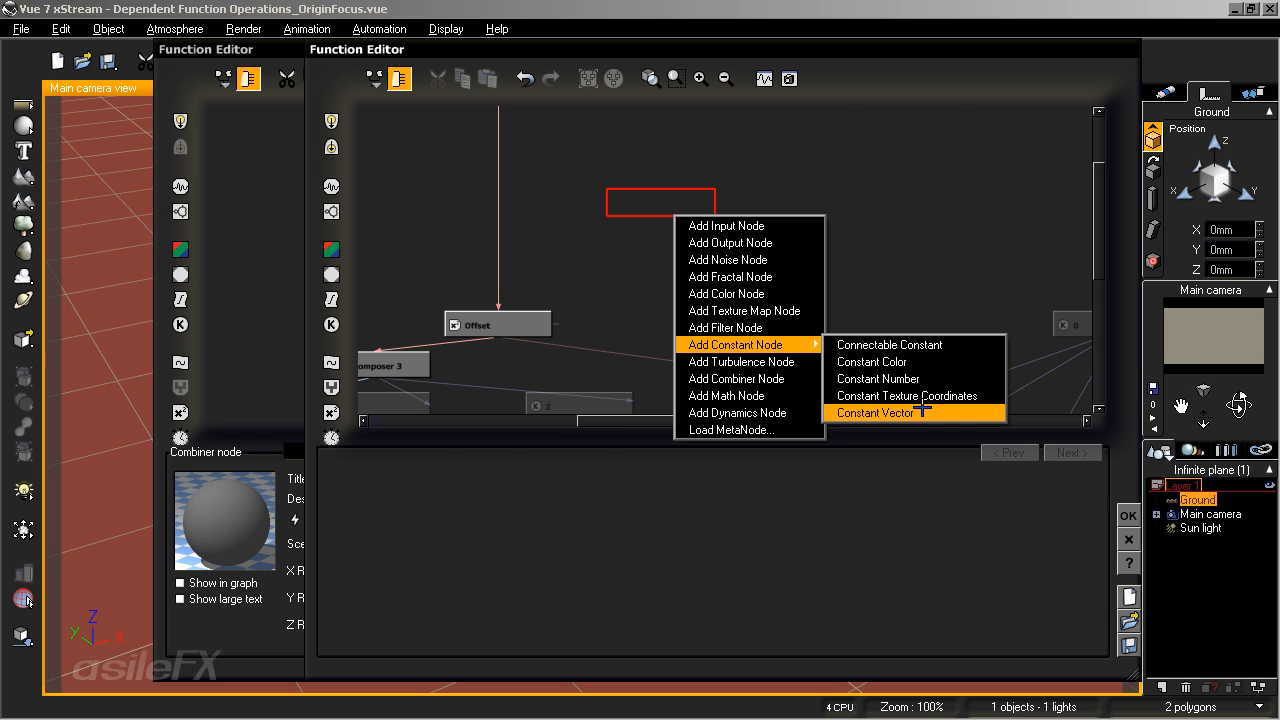
pyautogui.click(918, 412)
pyautogui.moveTo(622, 205); pyautogui.dragTo(660, 207)
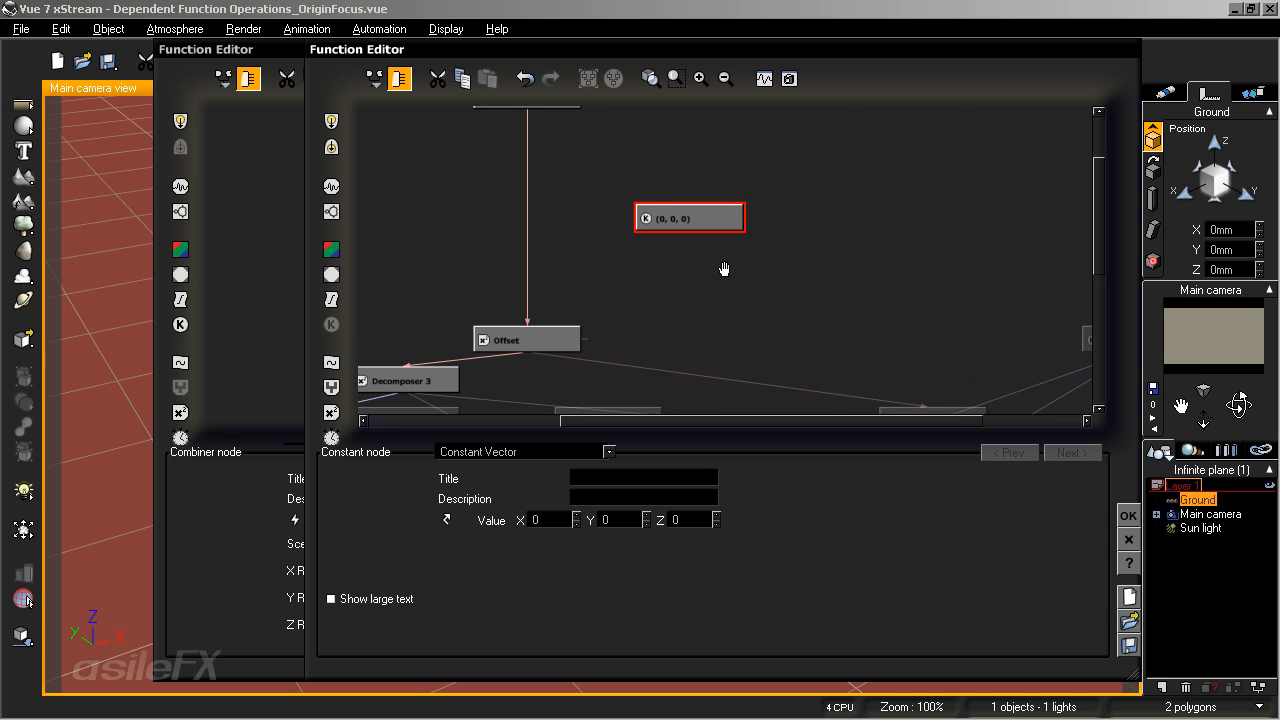
# Connect the Offset node's Offset parameter to the new vector constant and change that constant's type to Connectable Constant.
pyautogui.click(564, 340)
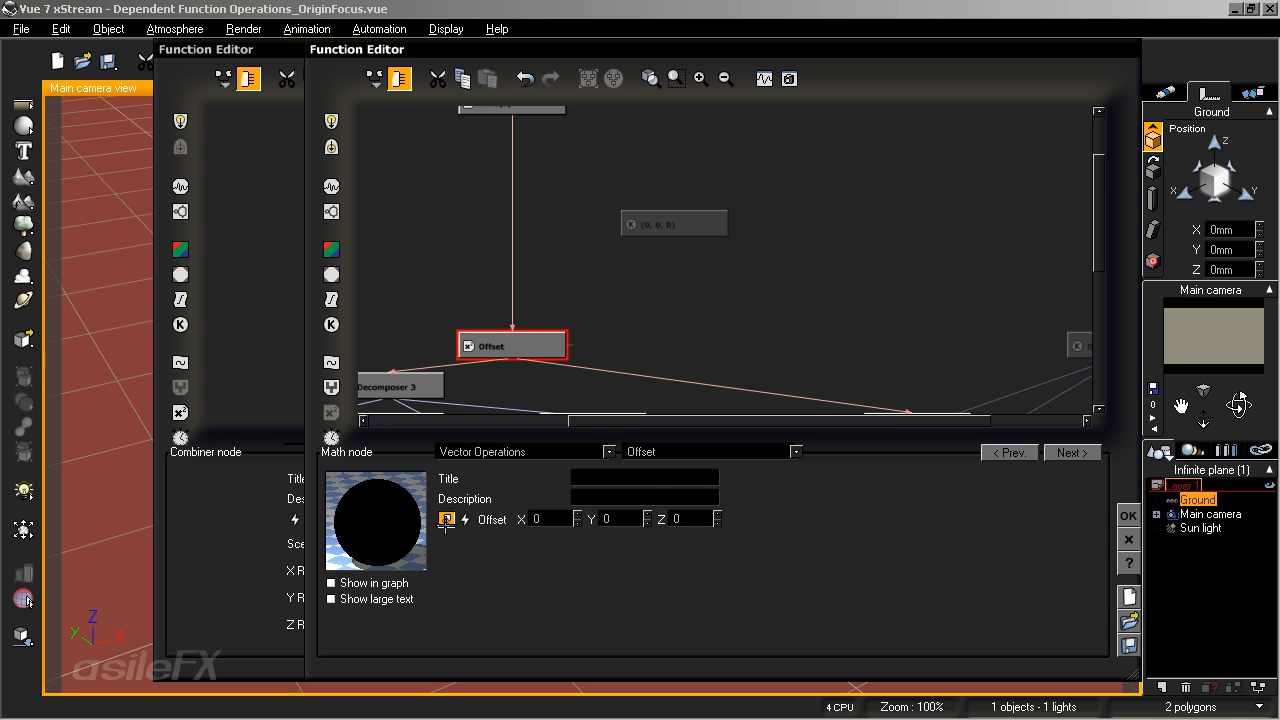
pyautogui.moveTo(448, 520)
pyautogui.moveTo(568, 346); pyautogui.dragTo(685, 224)
pyautogui.click(688, 224)
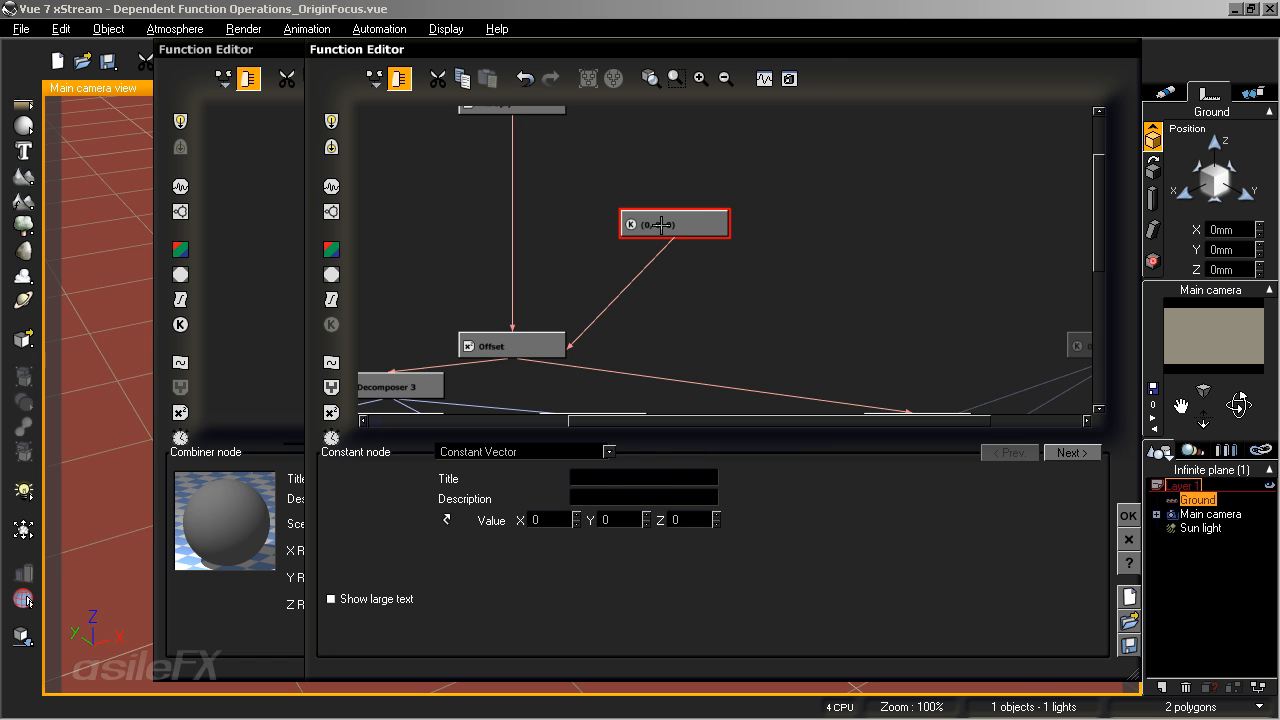
pyautogui.click(522, 452)
pyautogui.moveTo(530, 470)
pyautogui.click(704, 489)
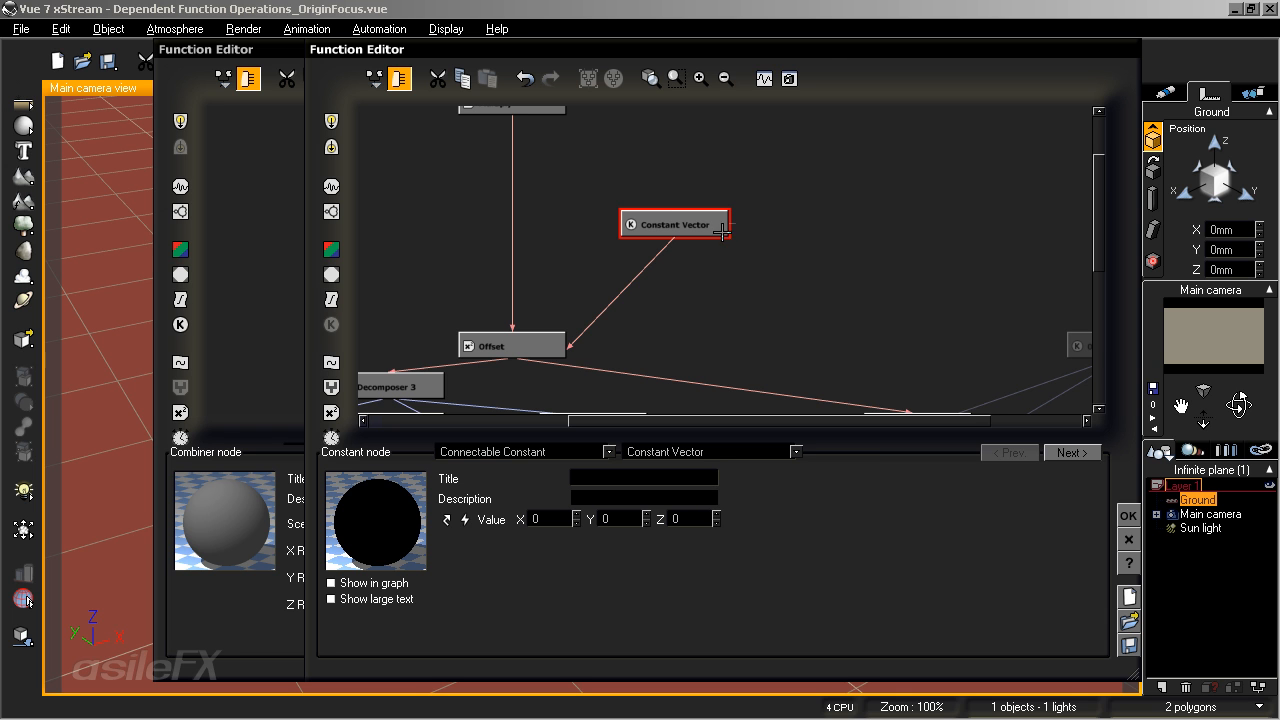
# Publish the Constant Vector node's value under the name Offset.
pyautogui.click(500, 348)
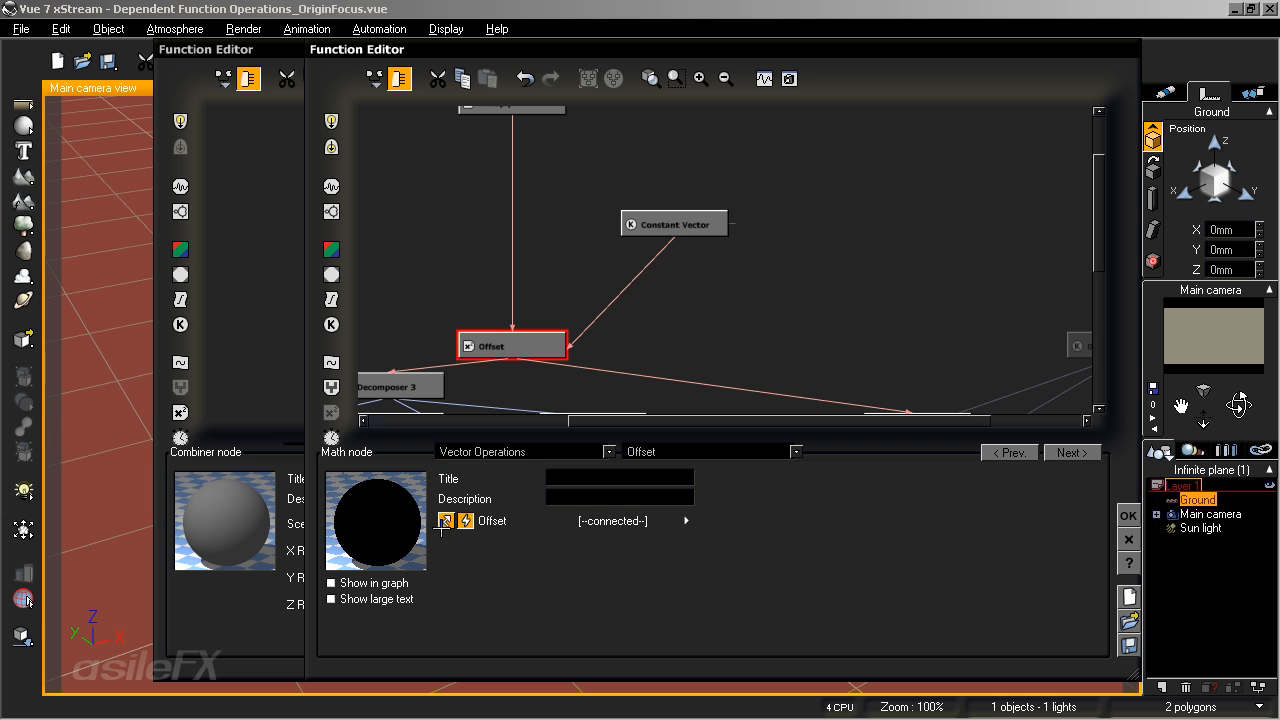
pyautogui.click(684, 228)
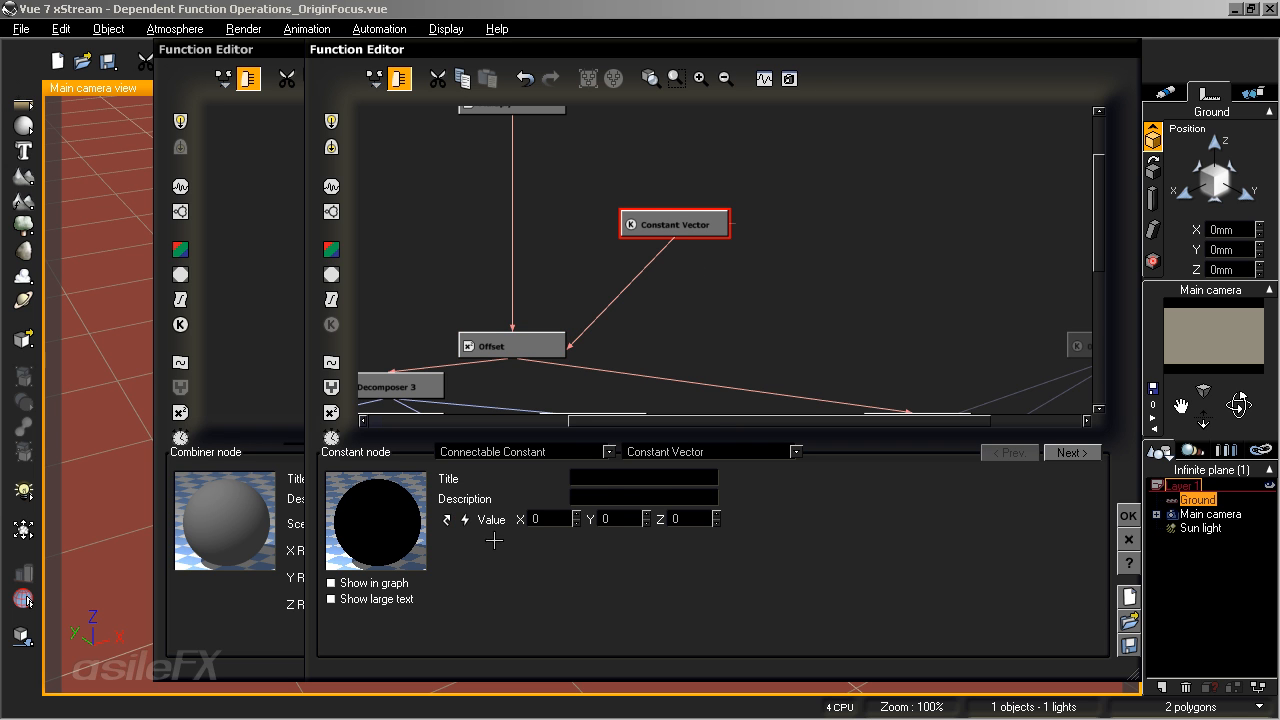
pyautogui.click(447, 519)
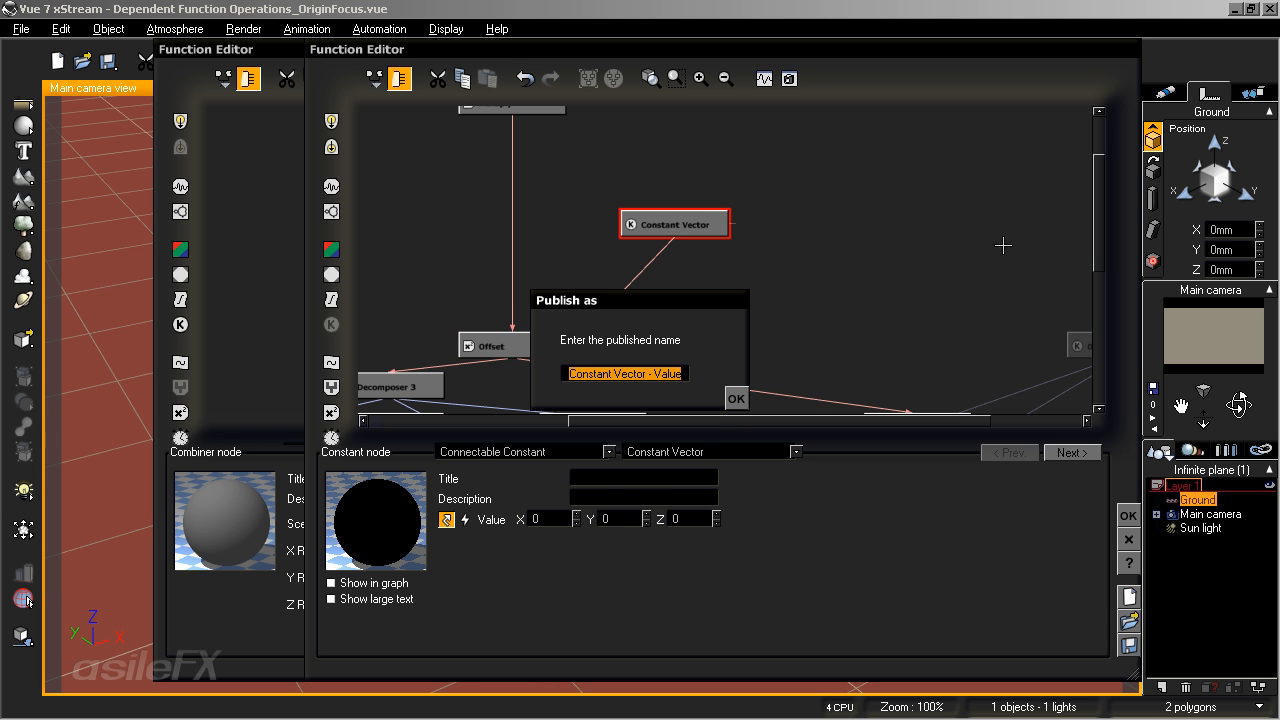
pyautogui.write('0')
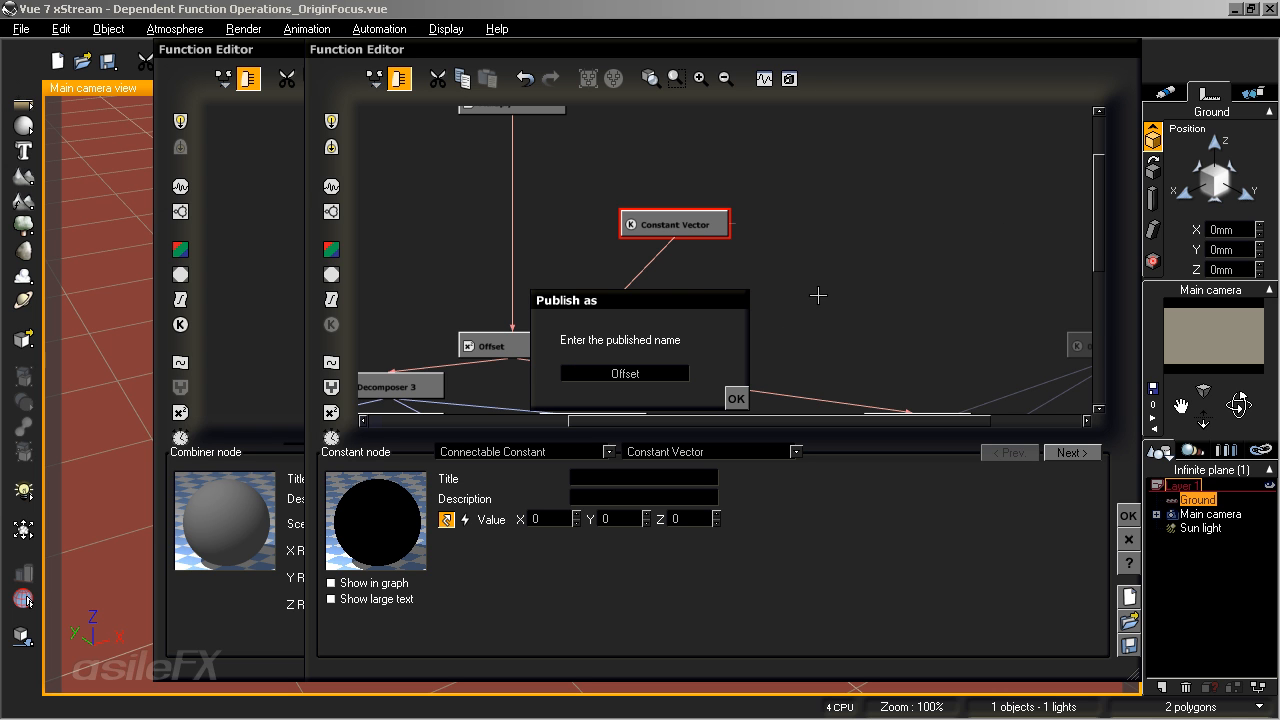
pyautogui.click(736, 398)
# Add a second Offset vector operation node between the Constant Vector node and the second Decomposer 3.
pyautogui.moveTo(862, 280); pyautogui.dragTo(837, 266)
pyautogui.moveTo(718, 284); pyautogui.dragTo(827, 321)
pyautogui.moveTo(884, 311); pyautogui.dragTo(838, 298, button='middle')
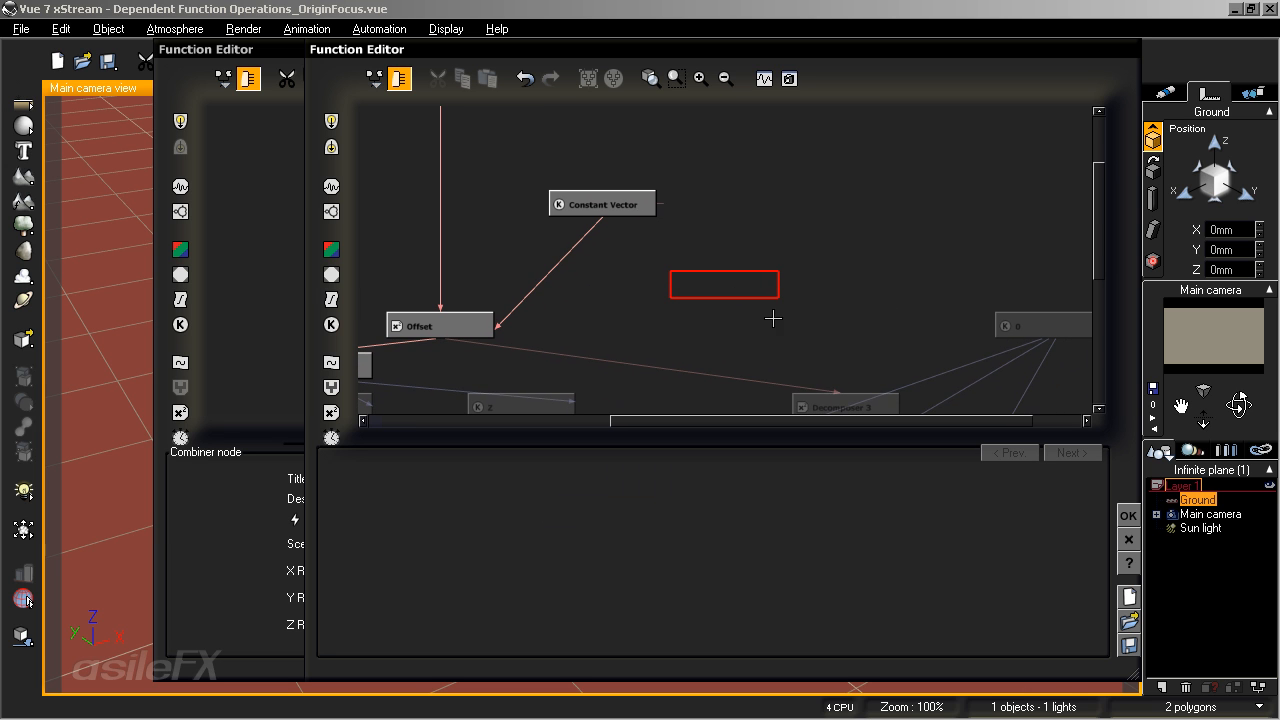
pyautogui.click(885, 398)
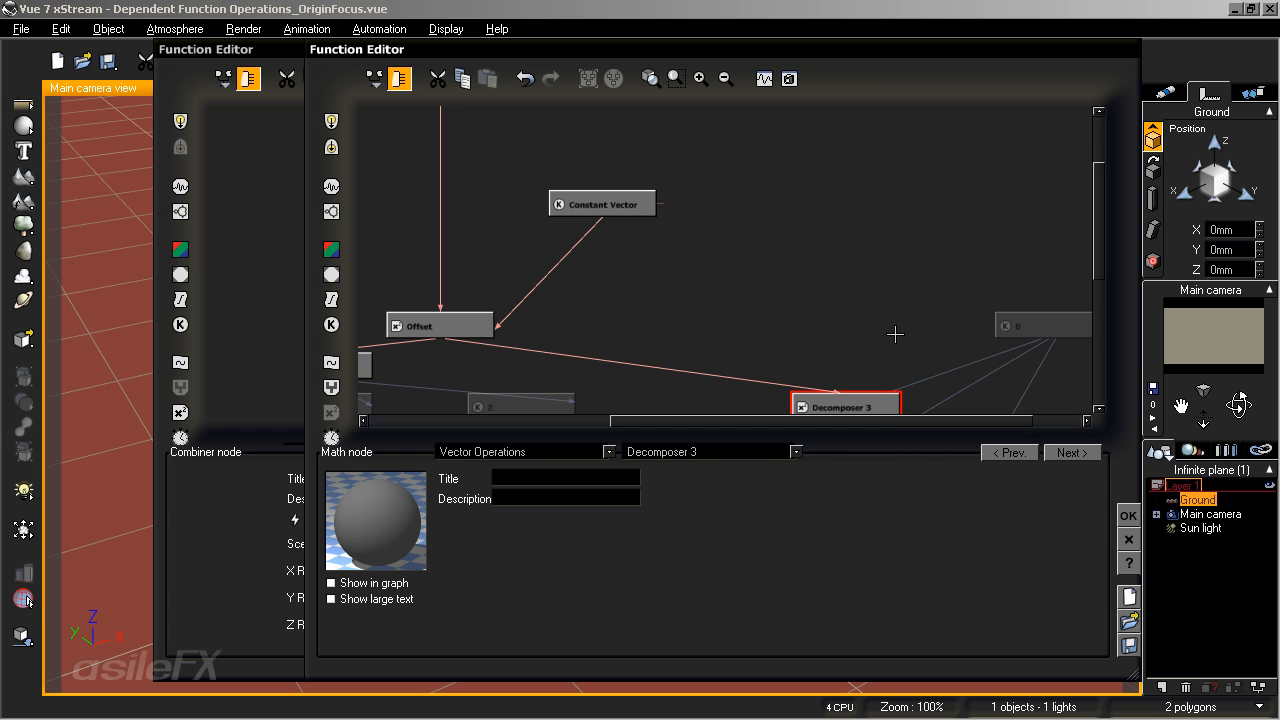
pyautogui.rightClick(736, 284)
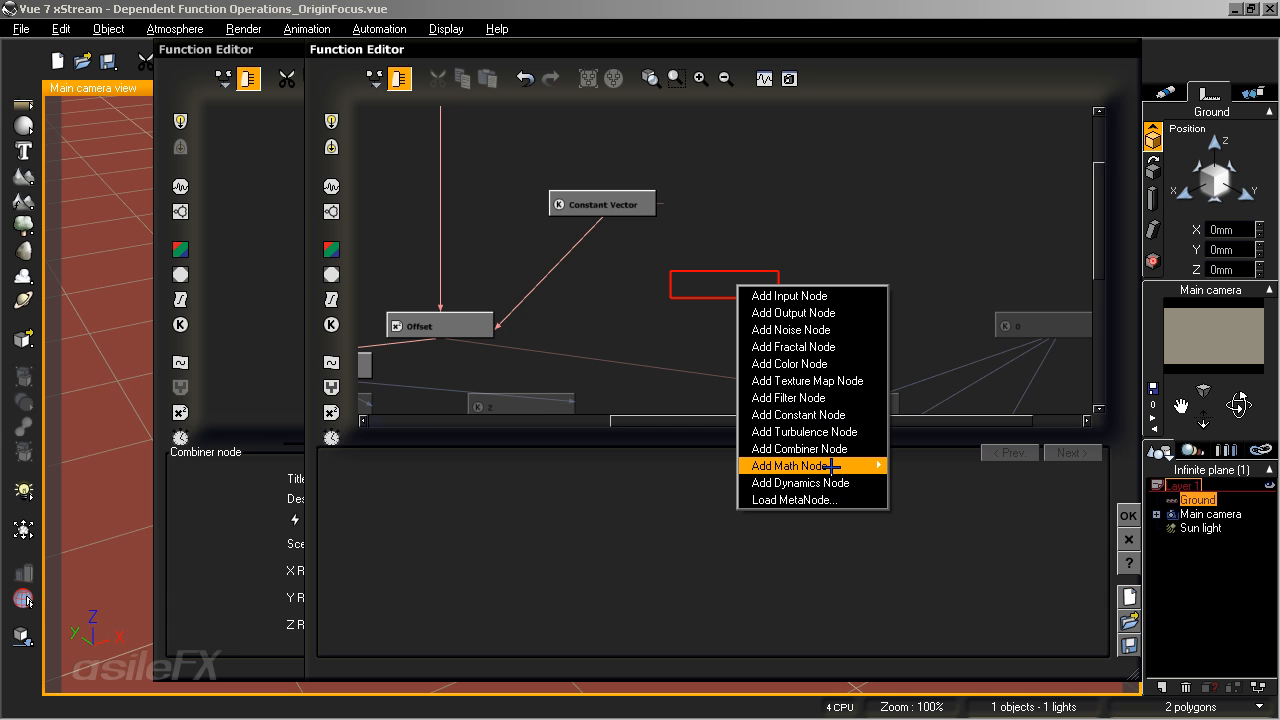
pyautogui.moveTo(830, 466)
pyautogui.moveTo(958, 482)
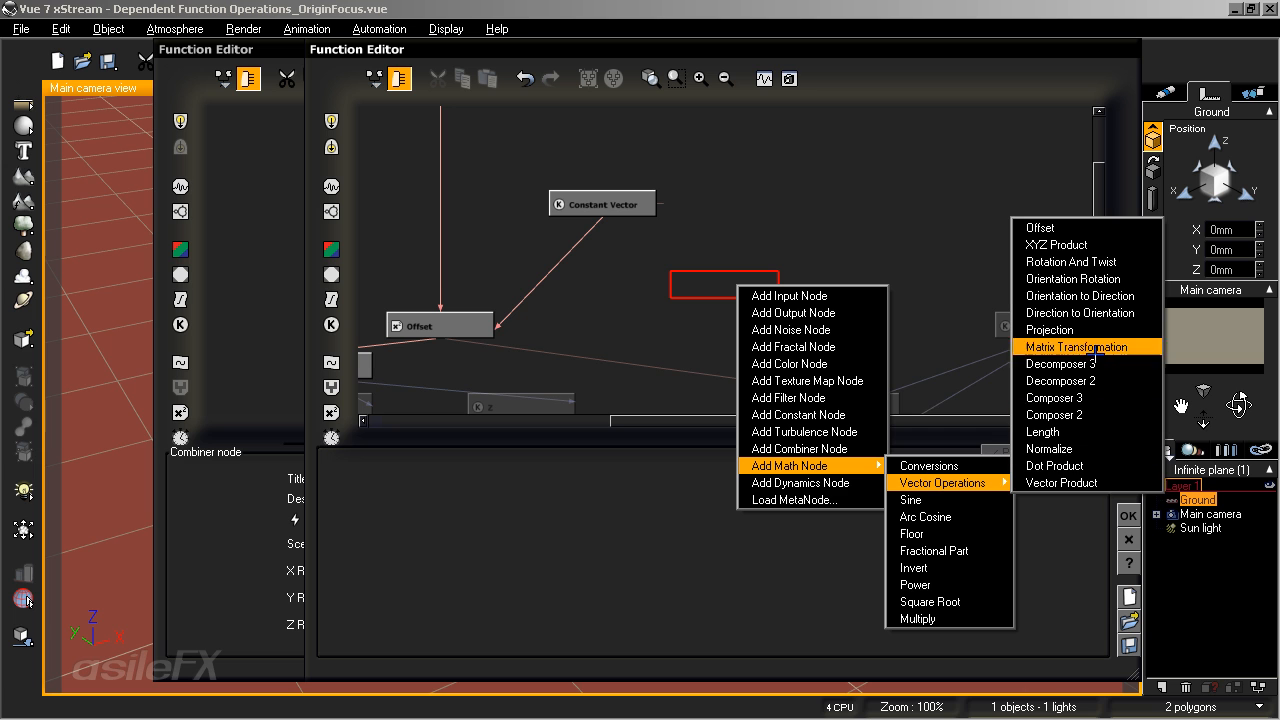
pyautogui.click(1095, 223)
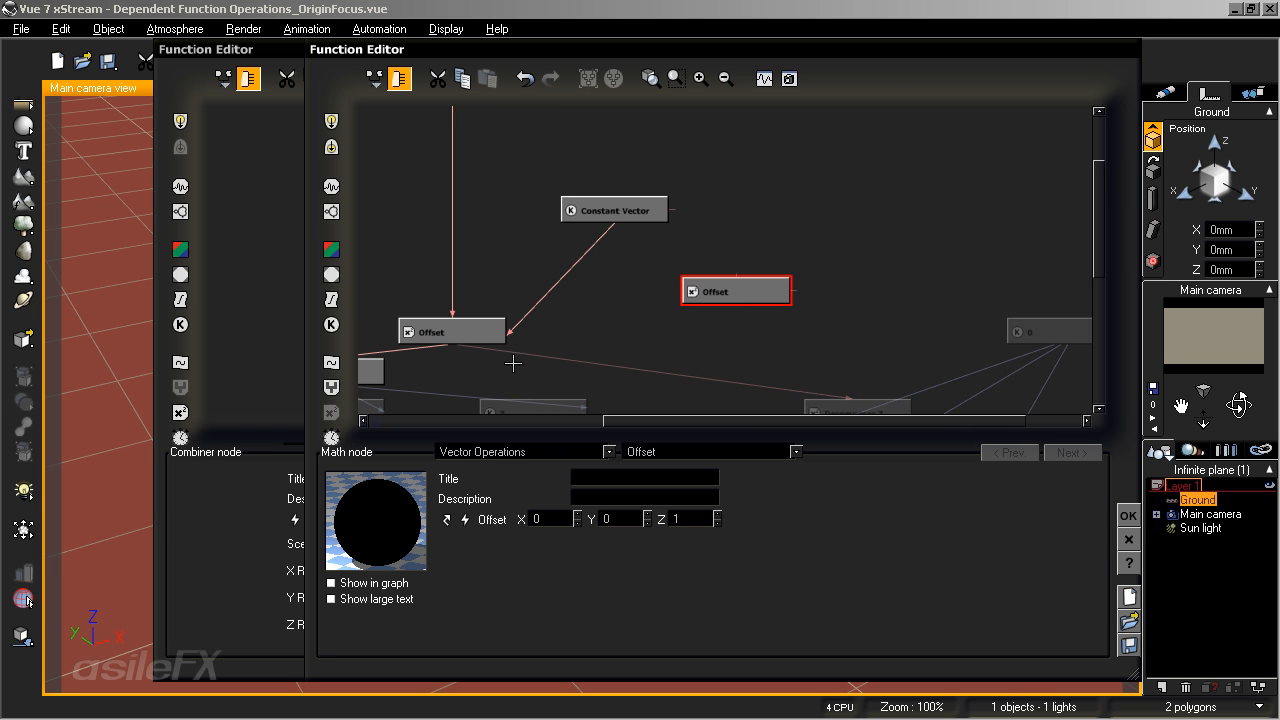
# Reroute the second Decomposer 3's input to the new Offset node, and connect that node's Offset parameter to Constant Vector.
pyautogui.moveTo(470, 347); pyautogui.dragTo(738, 297)
pyautogui.moveTo(850, 334); pyautogui.dragTo(796, 262, button='middle')
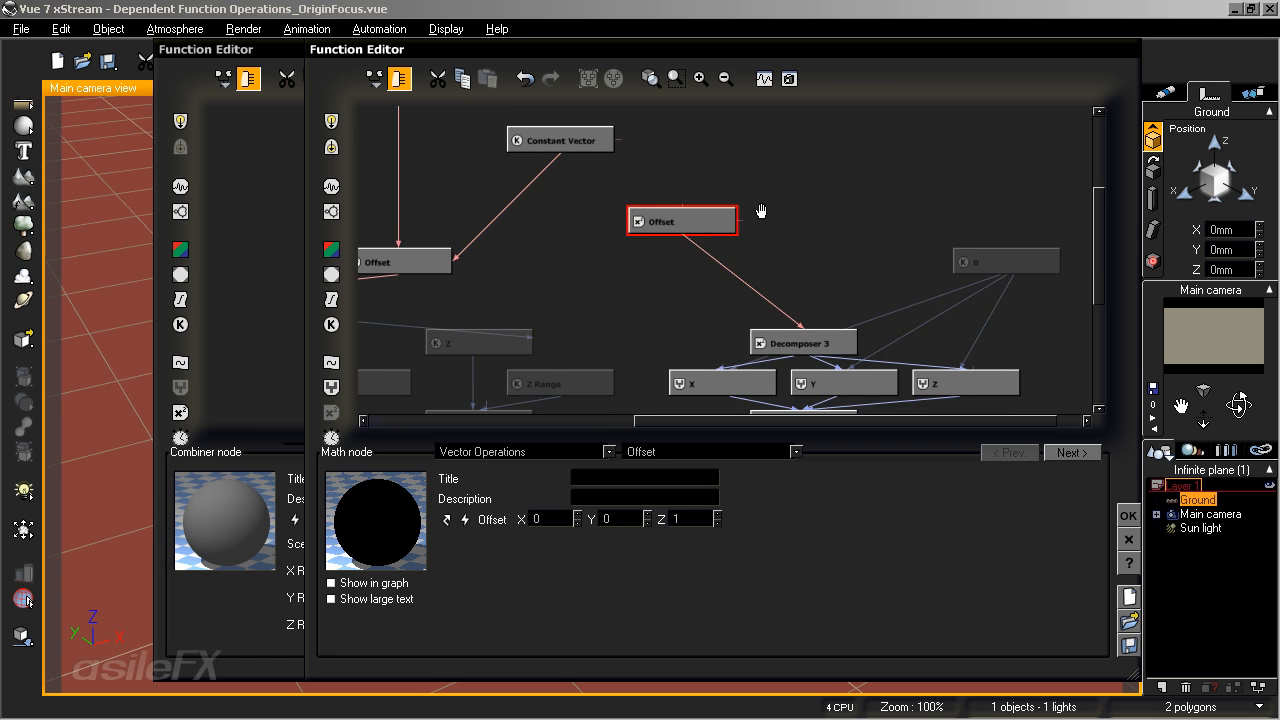
pyautogui.moveTo(762, 206); pyautogui.dragTo(870, 281, button='middle')
pyautogui.moveTo(820, 294); pyautogui.dragTo(665, 228)
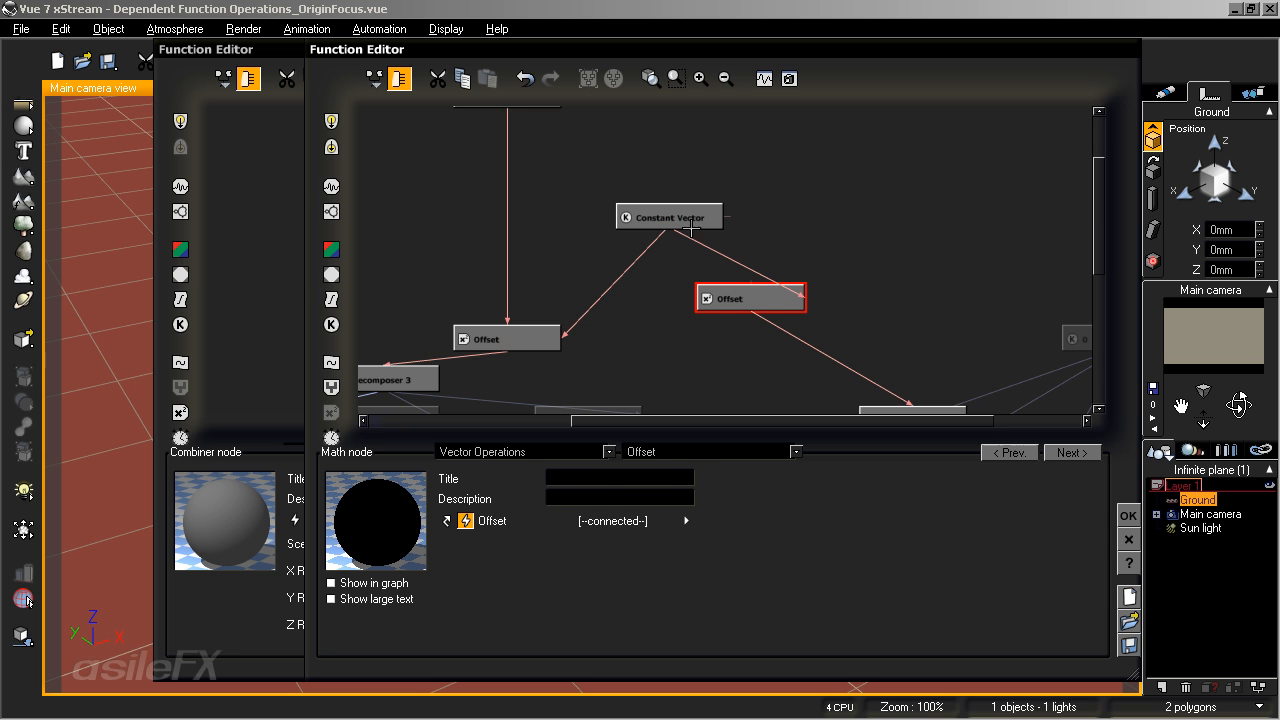
# Review the rewired graph from its inputs to its outputs, checking the Constant Vector and 0.1 constant nodes.
pyautogui.click(689, 206)
pyautogui.moveTo(525, 49); pyautogui.dragTo(463, 66)
pyautogui.moveTo(399, 70); pyautogui.dragTo(416, 71)
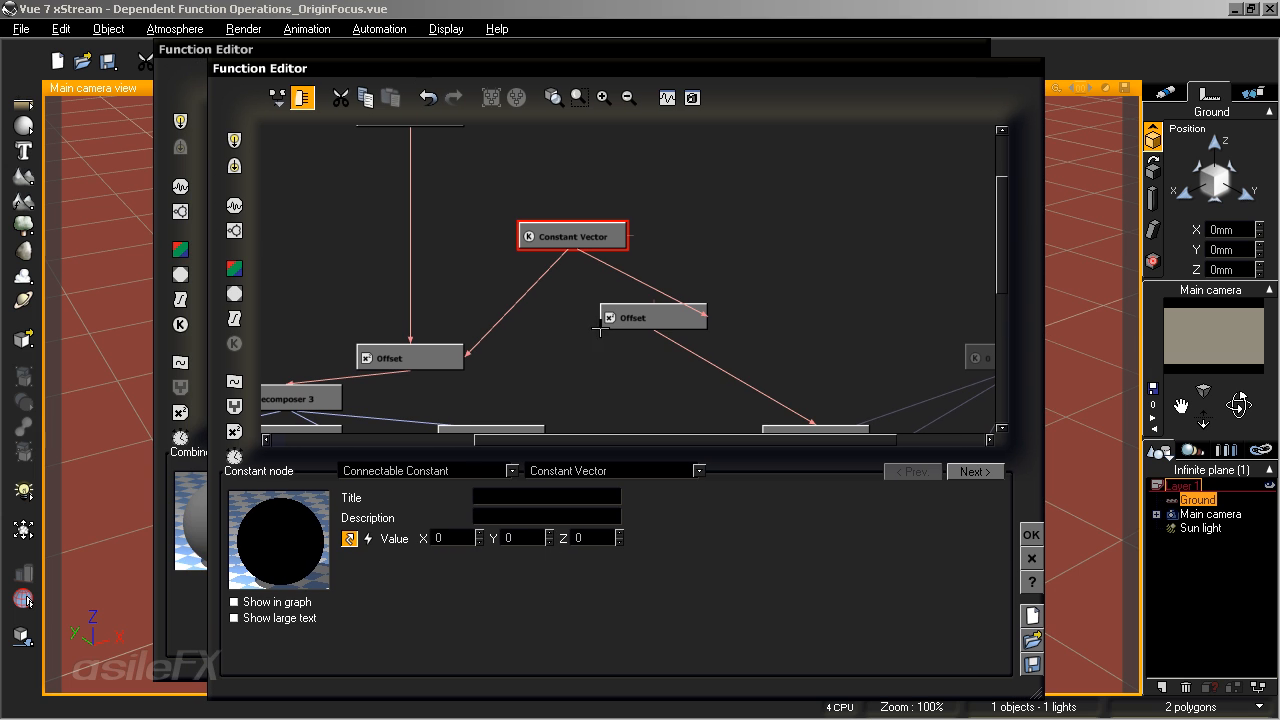
pyautogui.click(629, 97)
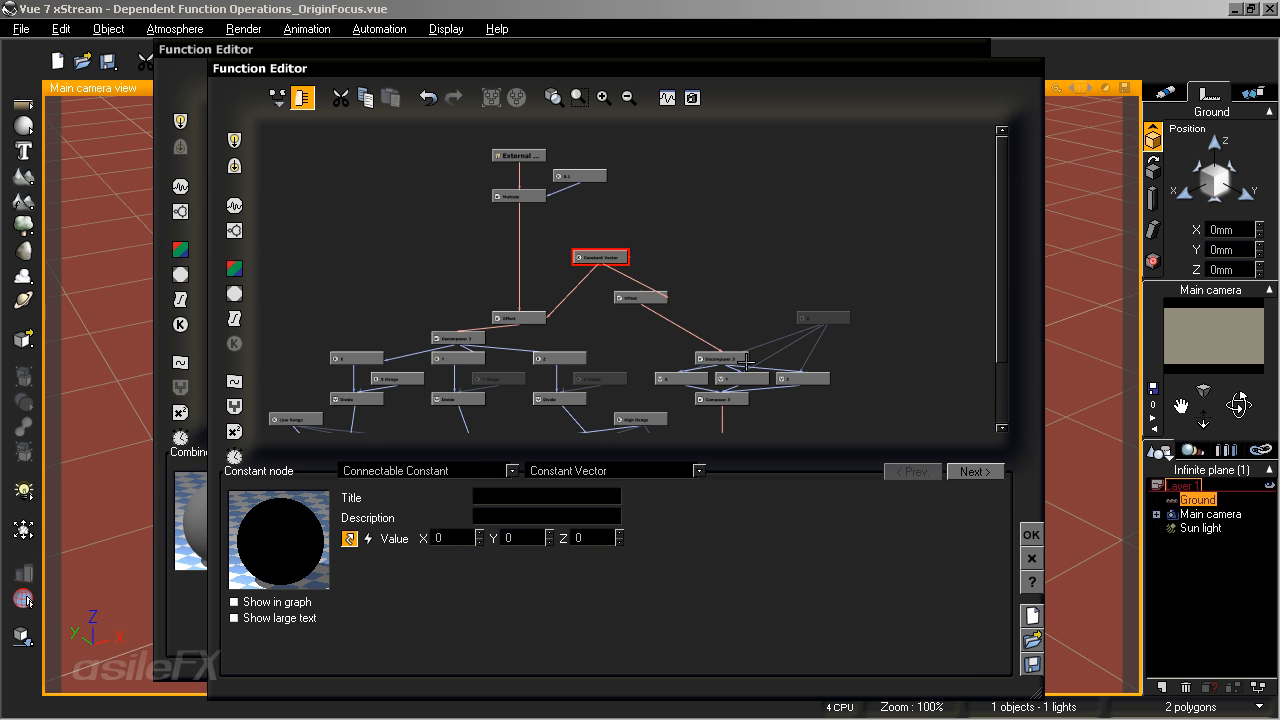
pyautogui.moveTo(746, 413); pyautogui.dragTo(835, 294)
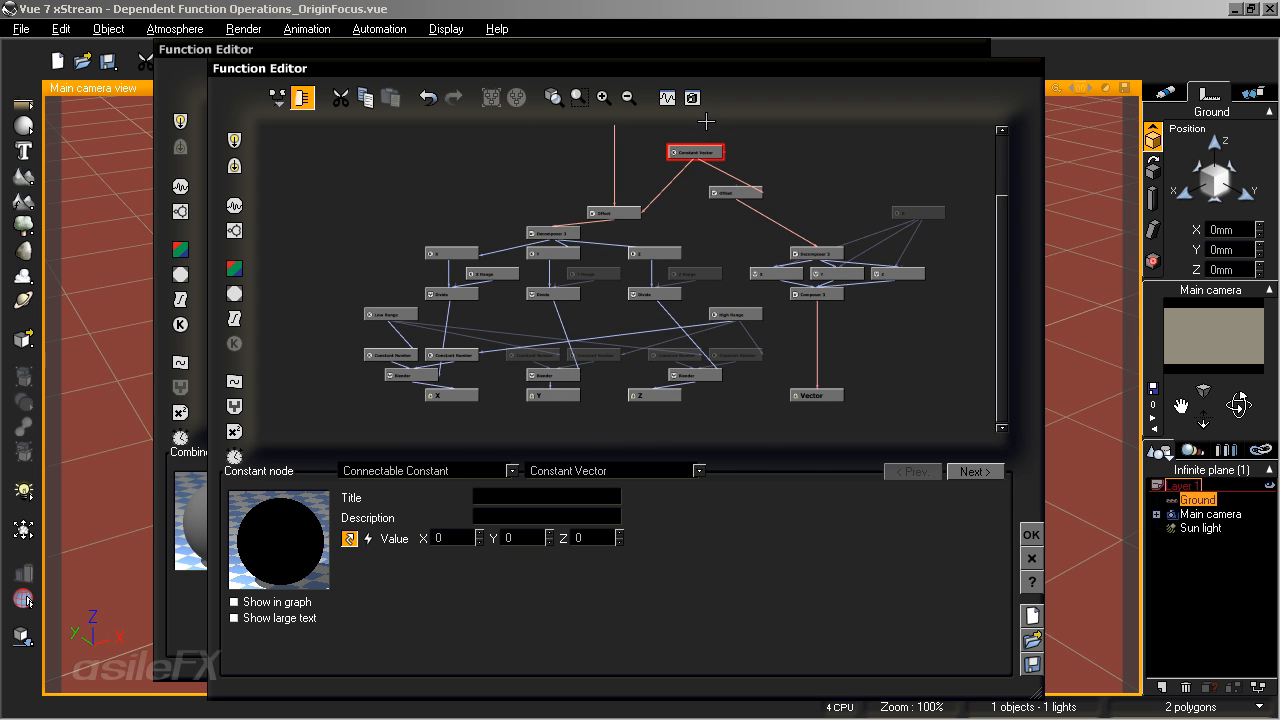
pyautogui.moveTo(808, 188); pyautogui.dragTo(735, 336)
pyautogui.click(605, 97)
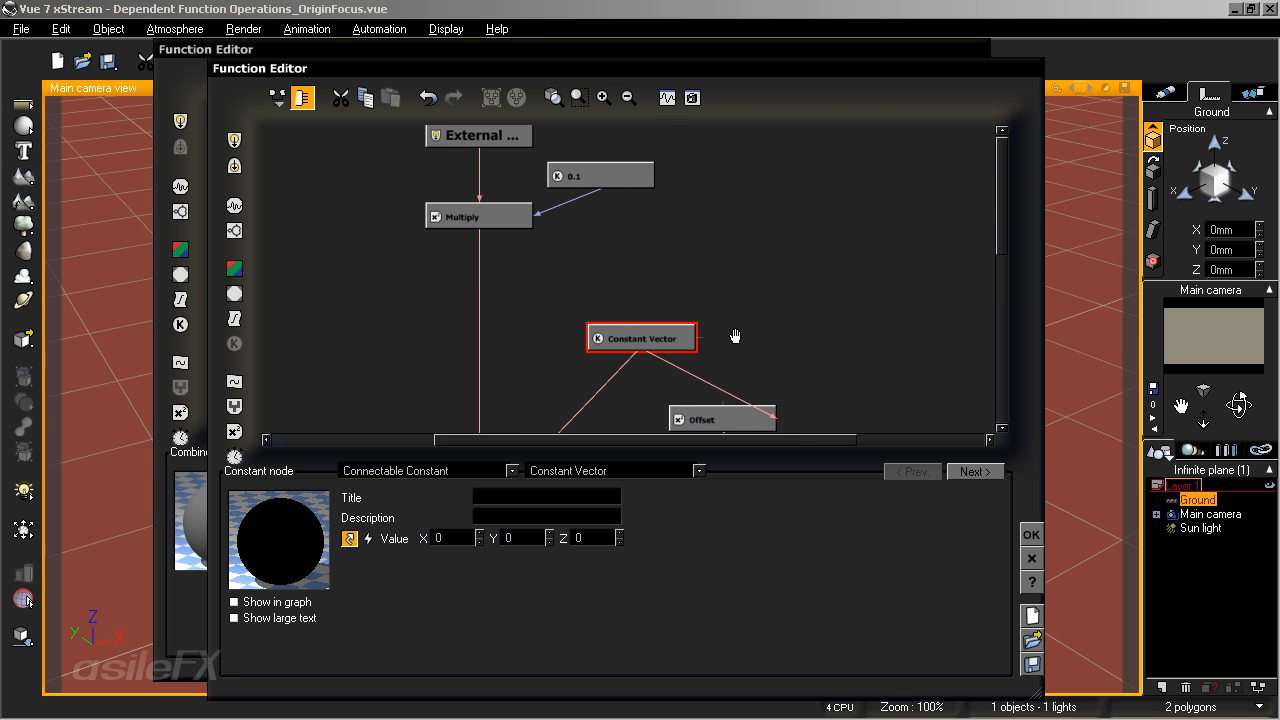
pyautogui.click(605, 177)
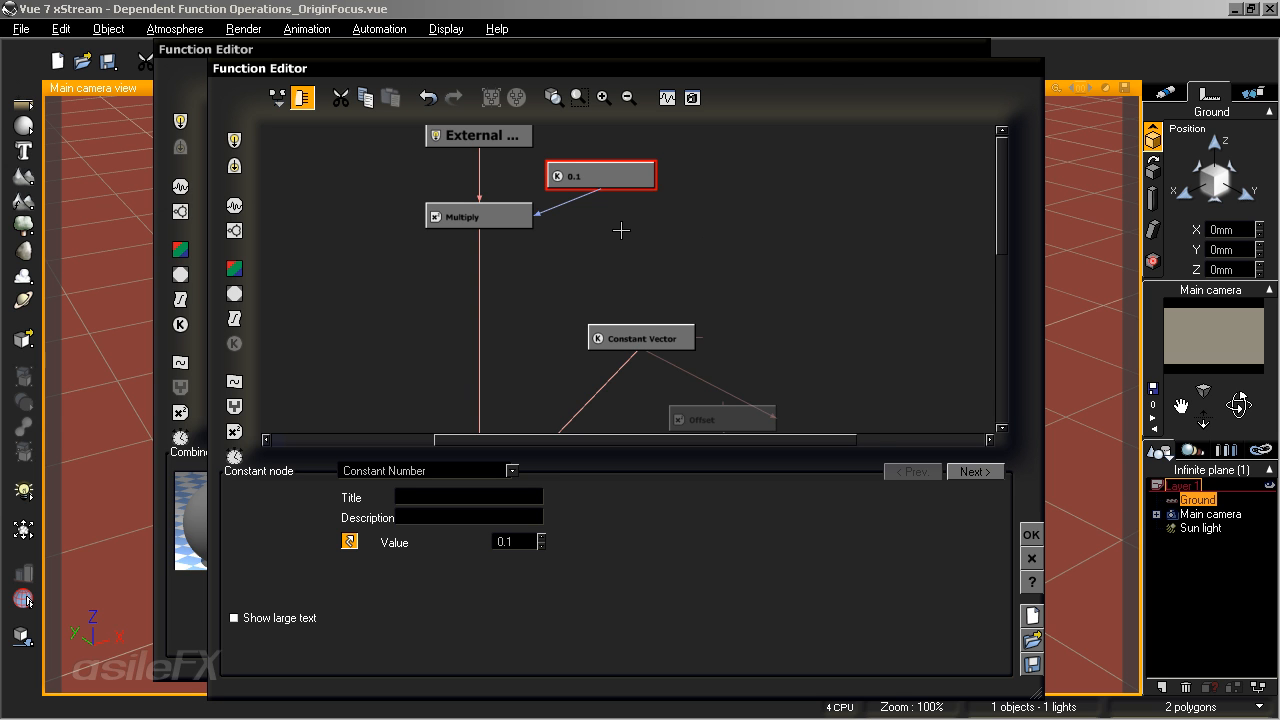
# Place the new Offset node directly above the second Decomposer 3 and connect its input to the External Dependency node.
pyautogui.moveTo(723, 331); pyautogui.dragTo(703, 281)
pyautogui.click(628, 98)
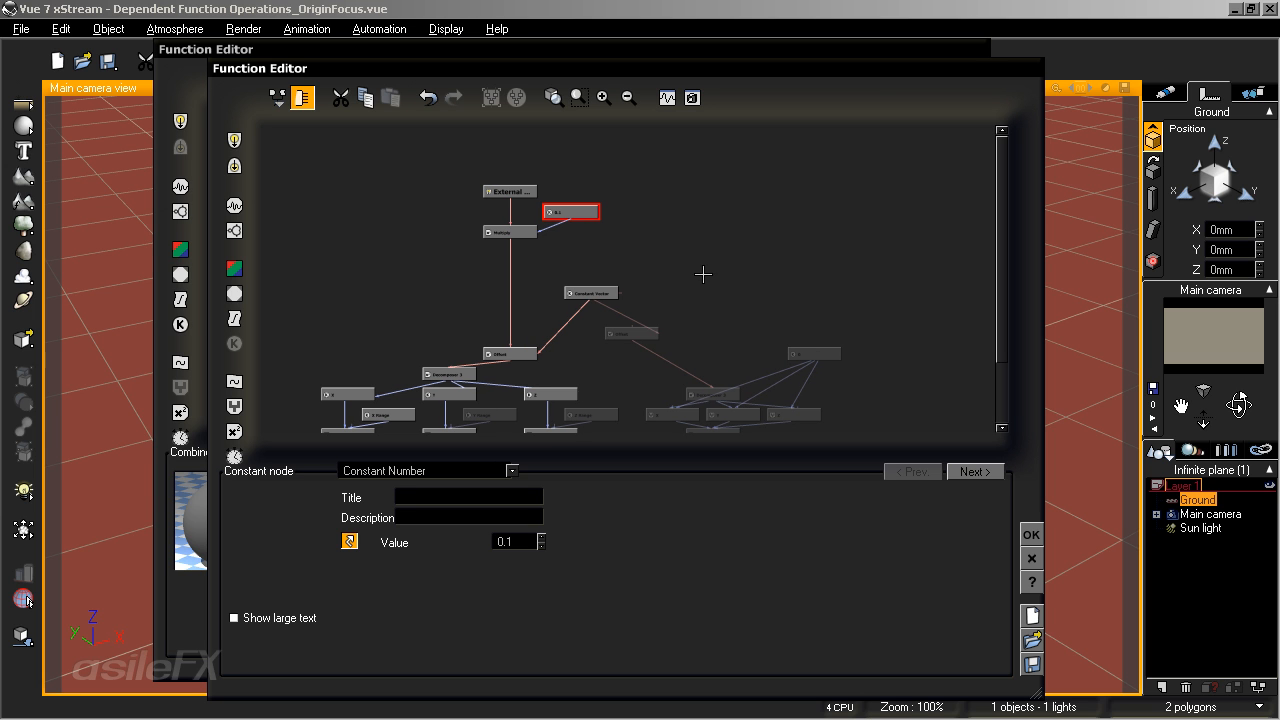
pyautogui.moveTo(717, 317); pyautogui.dragTo(776, 300)
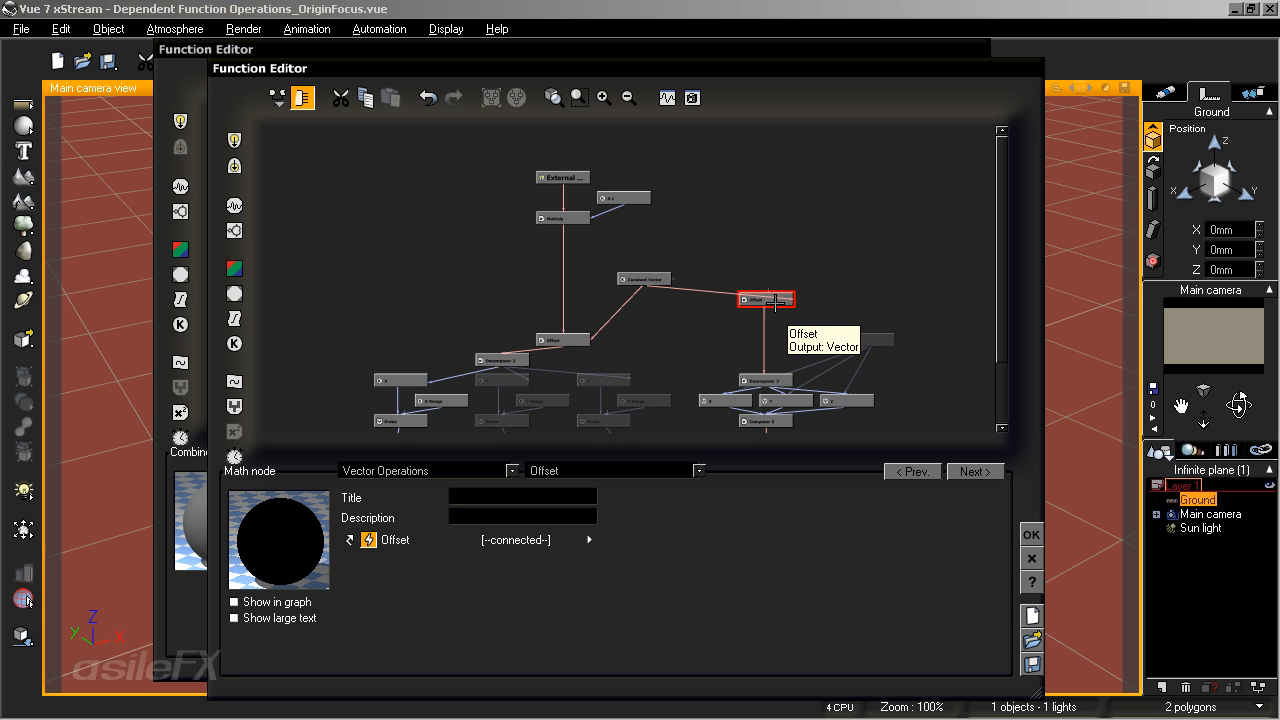
pyautogui.moveTo(767, 287); pyautogui.dragTo(562, 185)
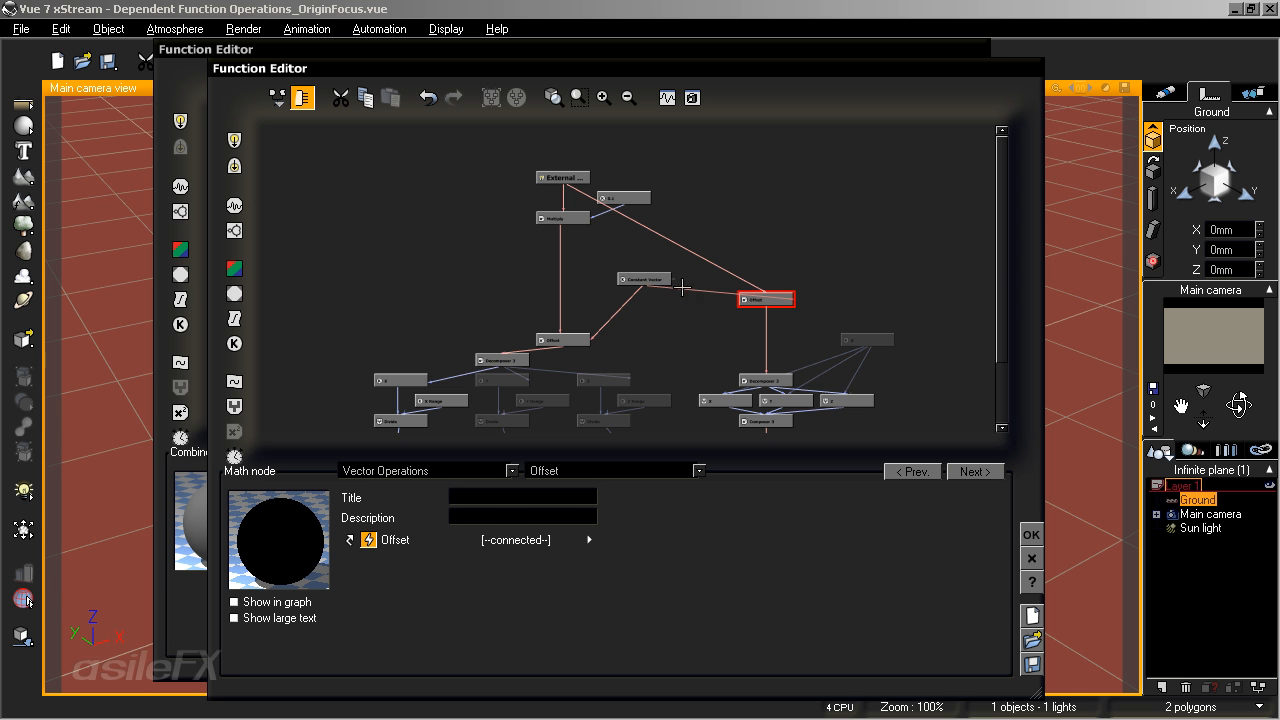
pyautogui.click(645, 277)
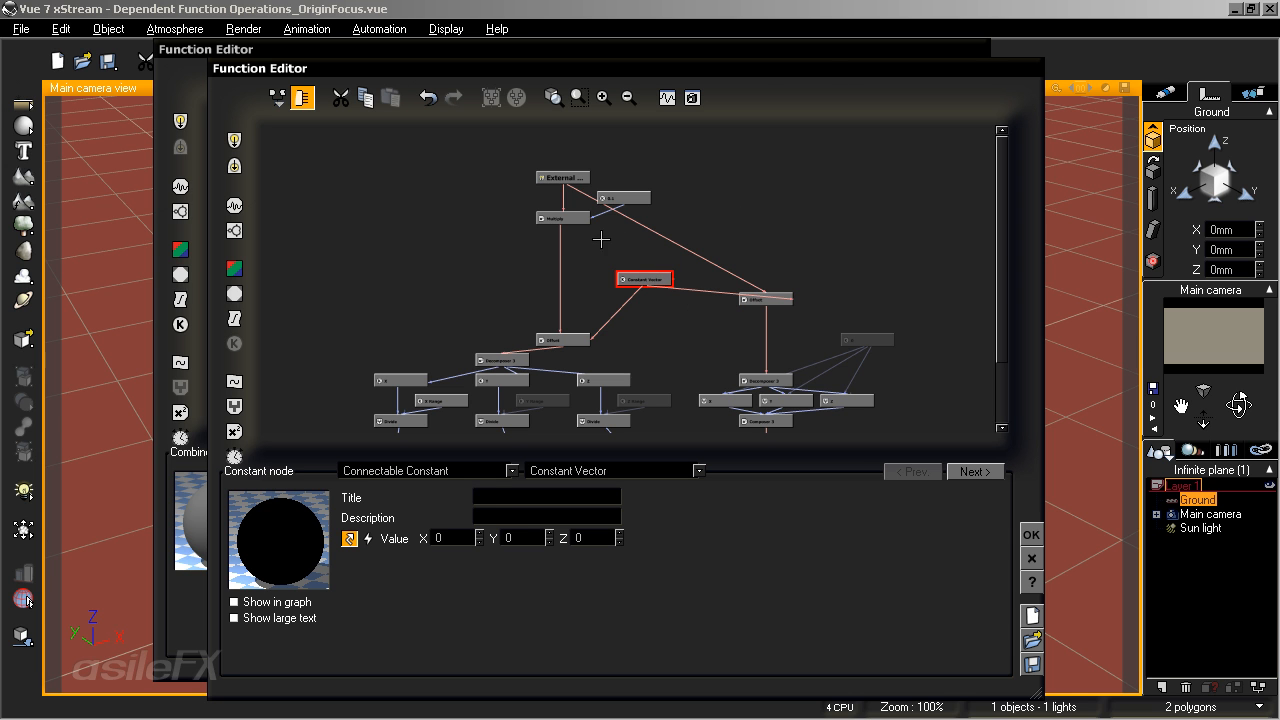
pyautogui.click(573, 219)
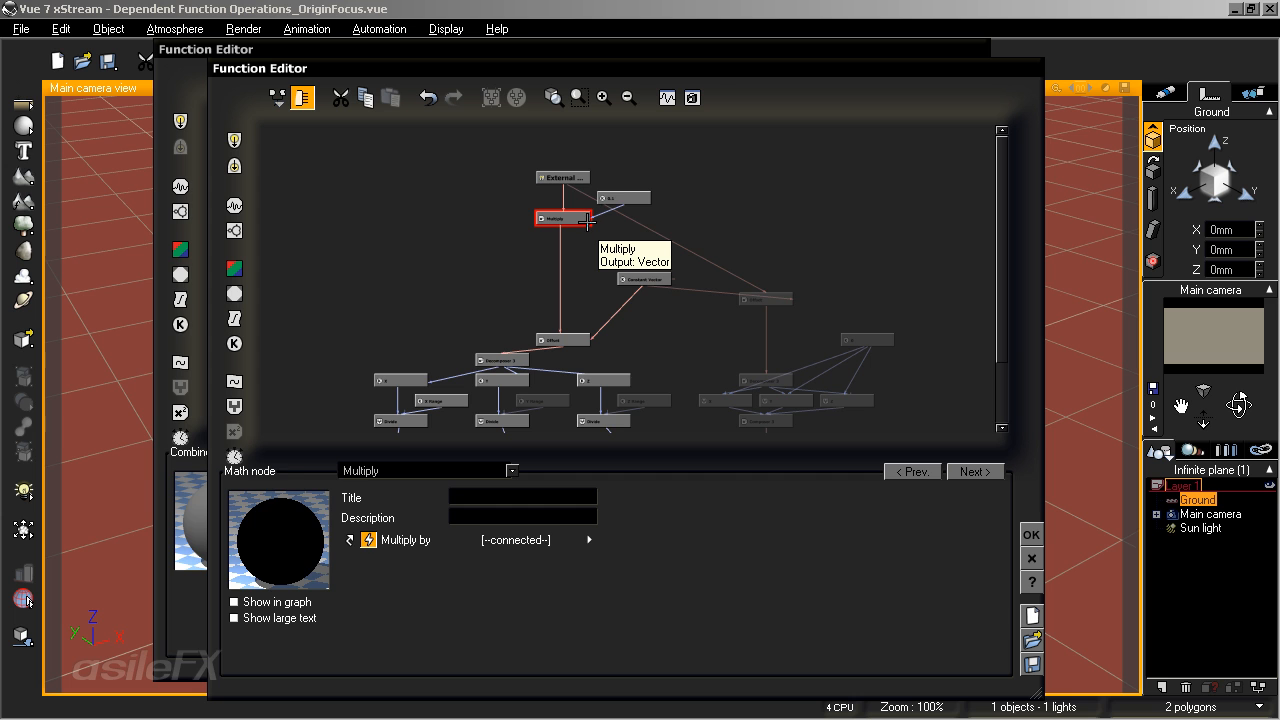
# Examine the 0.1 constant, the second Offset node's connections and the Constant Vector node in the upper part of the graph.
pyautogui.click(623, 196)
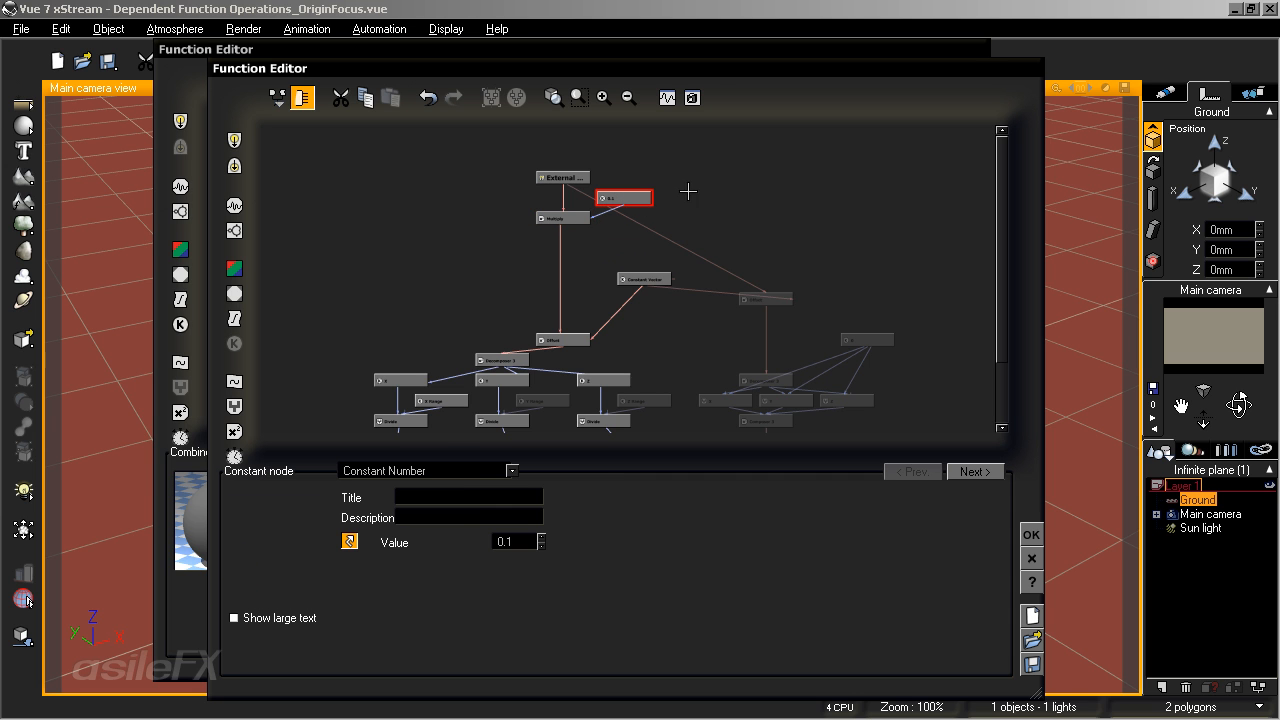
pyautogui.click(756, 191)
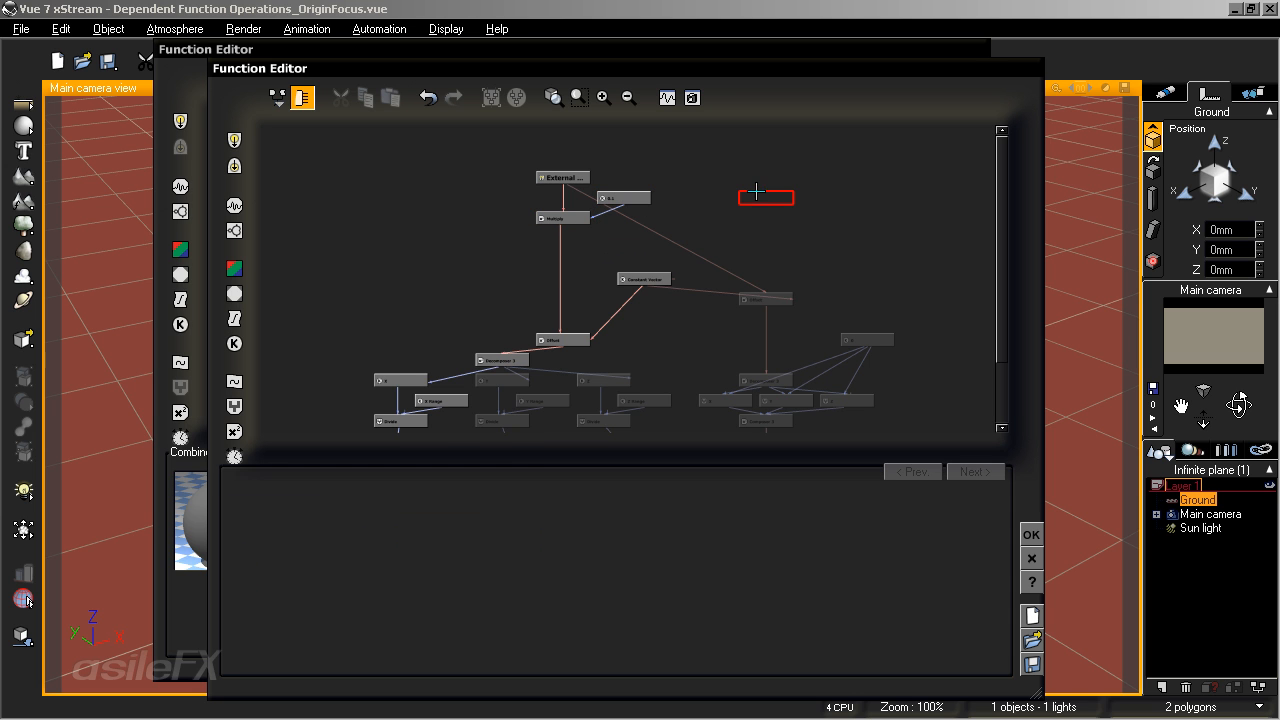
pyautogui.click(768, 299)
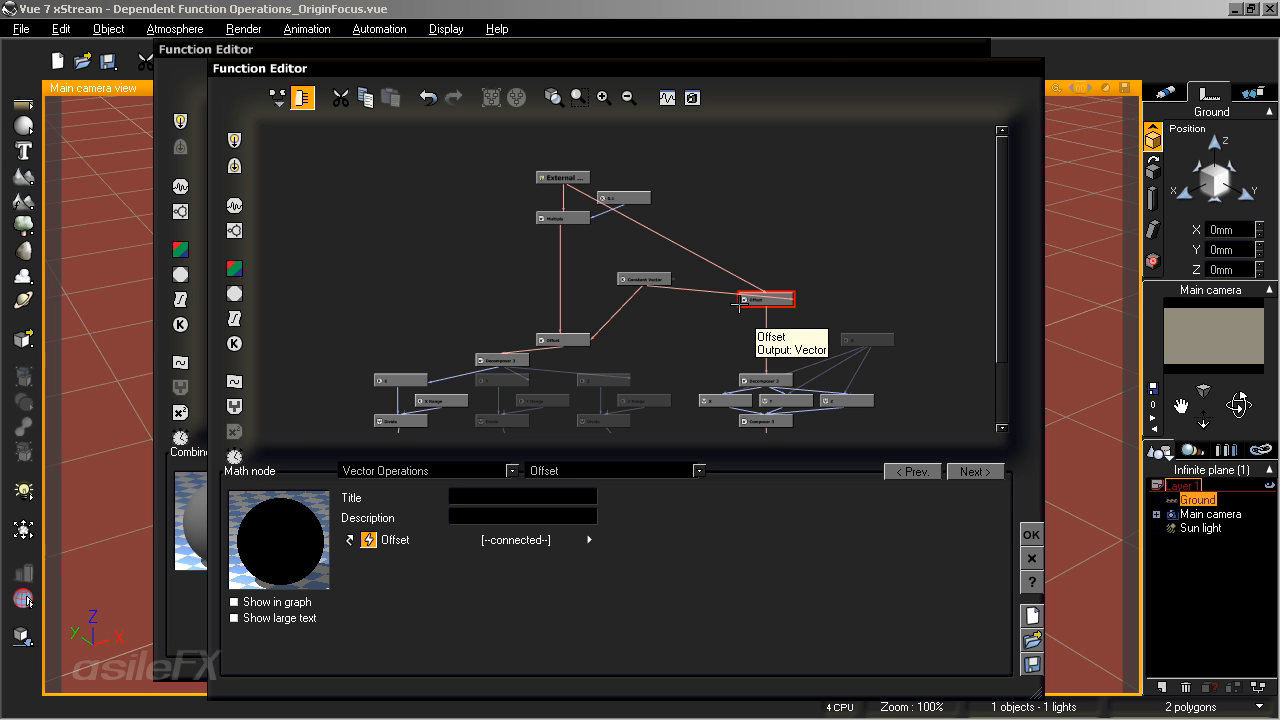
pyautogui.moveTo(716, 262); pyautogui.dragTo(656, 255)
pyautogui.click(603, 97)
pyautogui.moveTo(674, 206); pyautogui.dragTo(671, 278)
pyautogui.moveTo(576, 333); pyautogui.dragTo(495, 300)
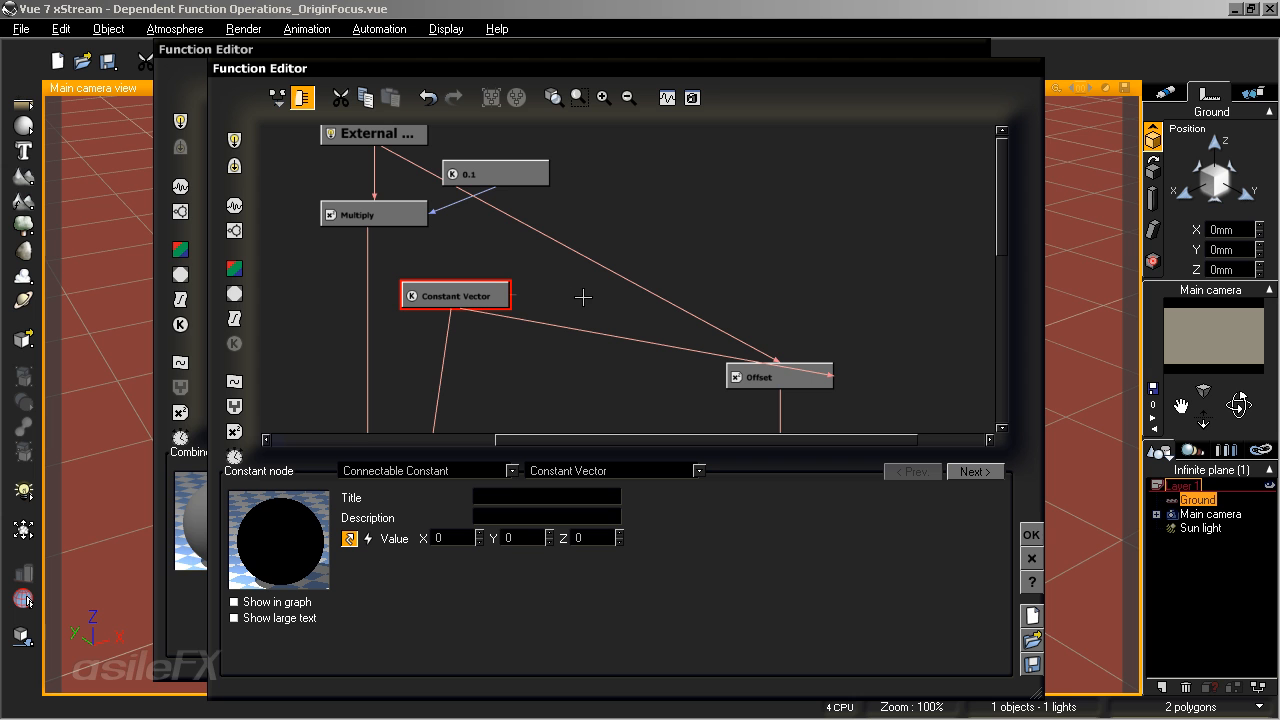
# Add a Blender combiner node between the Constant Vector node and the second Offset node.
pyautogui.click(593, 366)
pyautogui.click(232, 406)
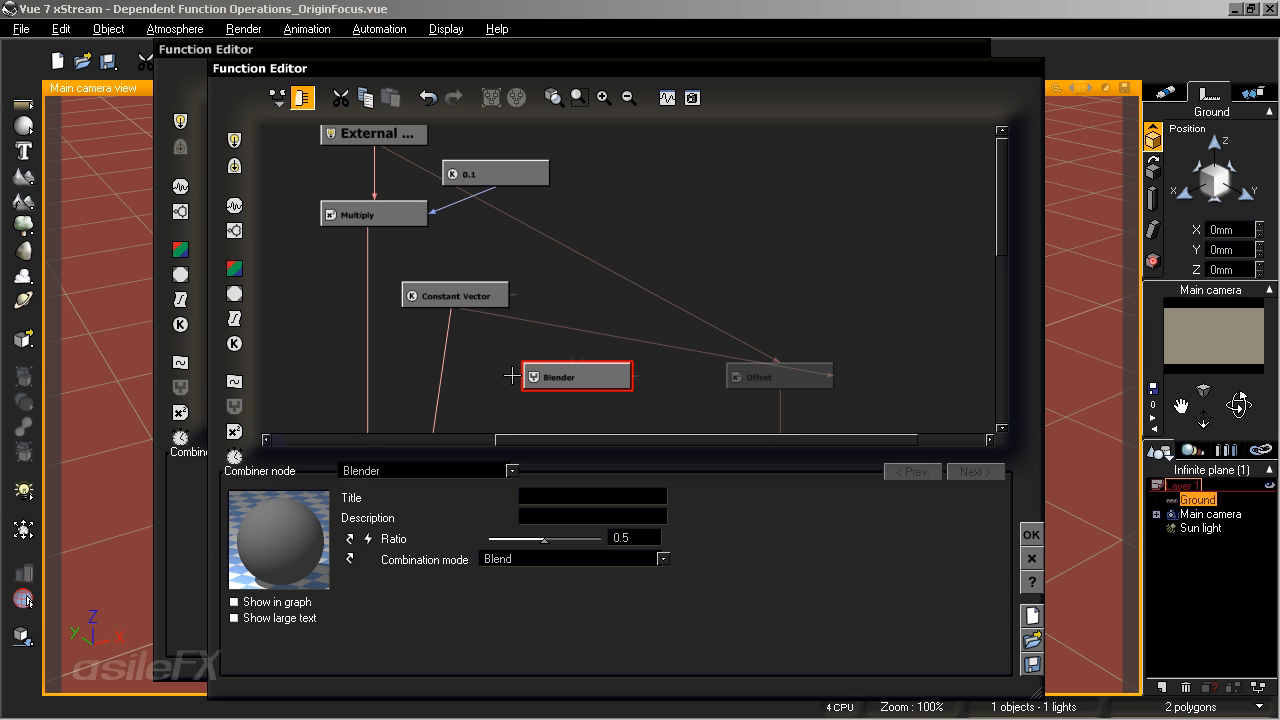
pyautogui.click(386, 218)
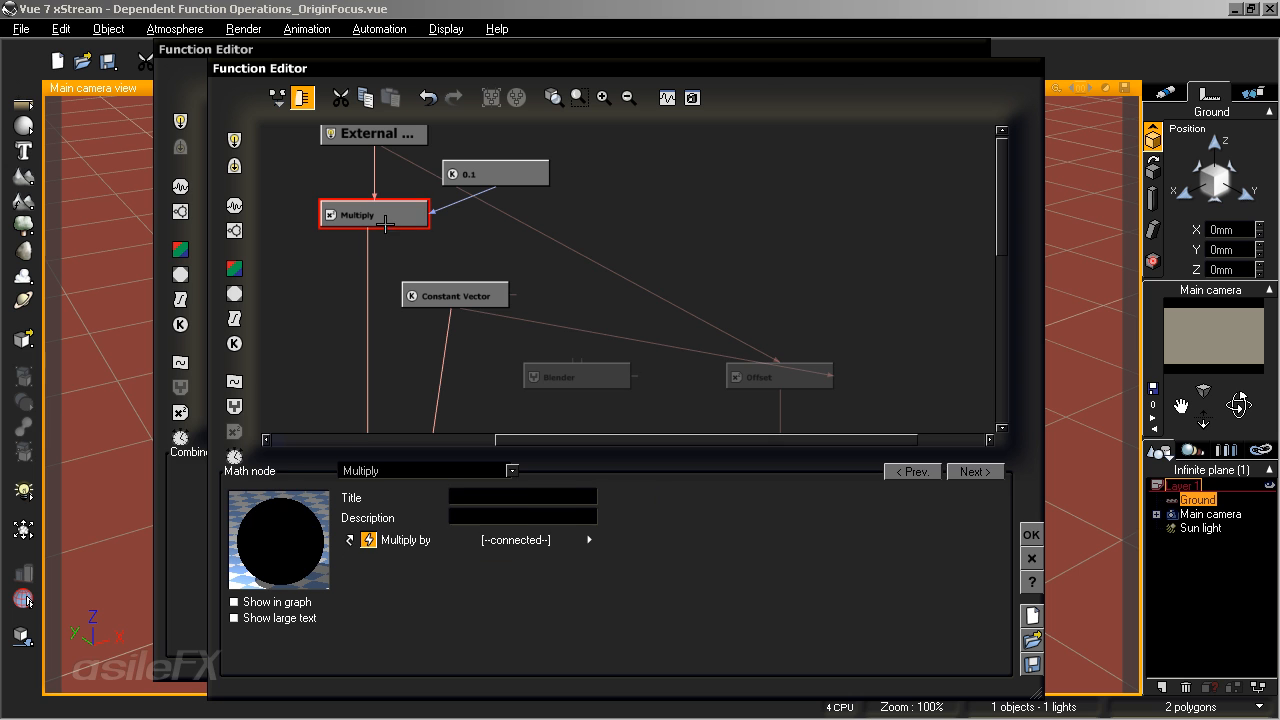
pyautogui.click(511, 470)
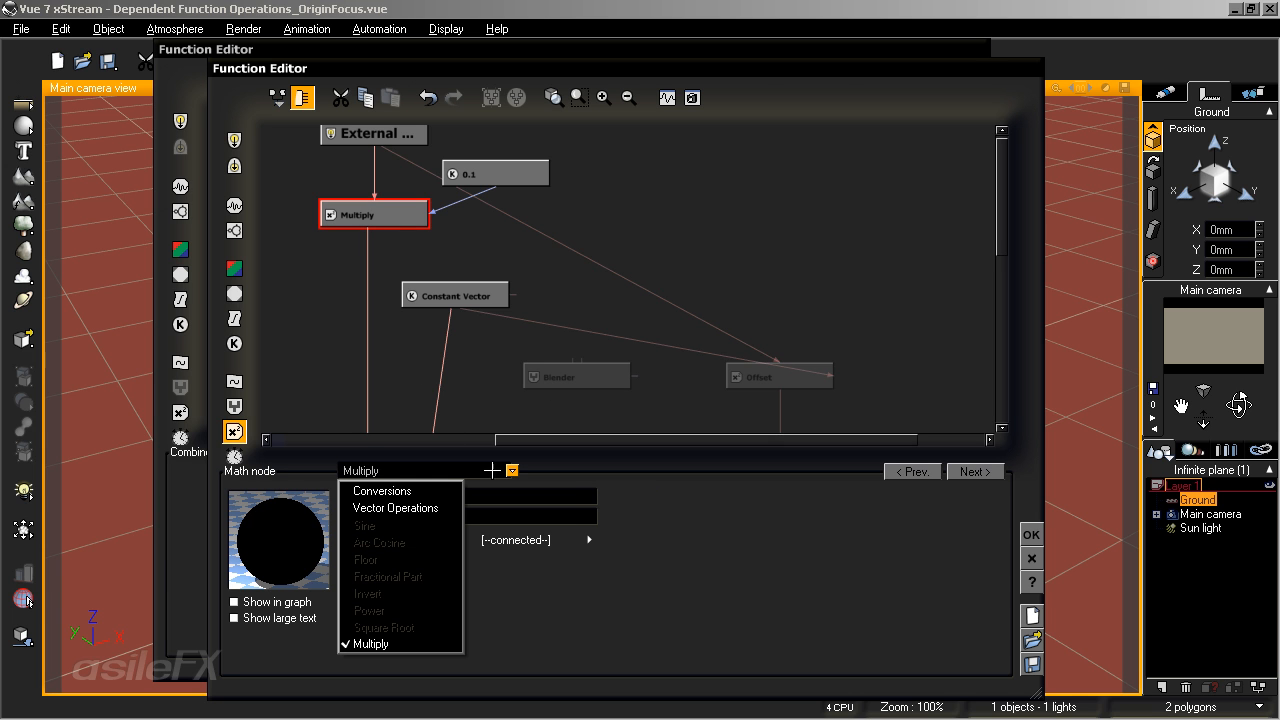
pyautogui.click(695, 254)
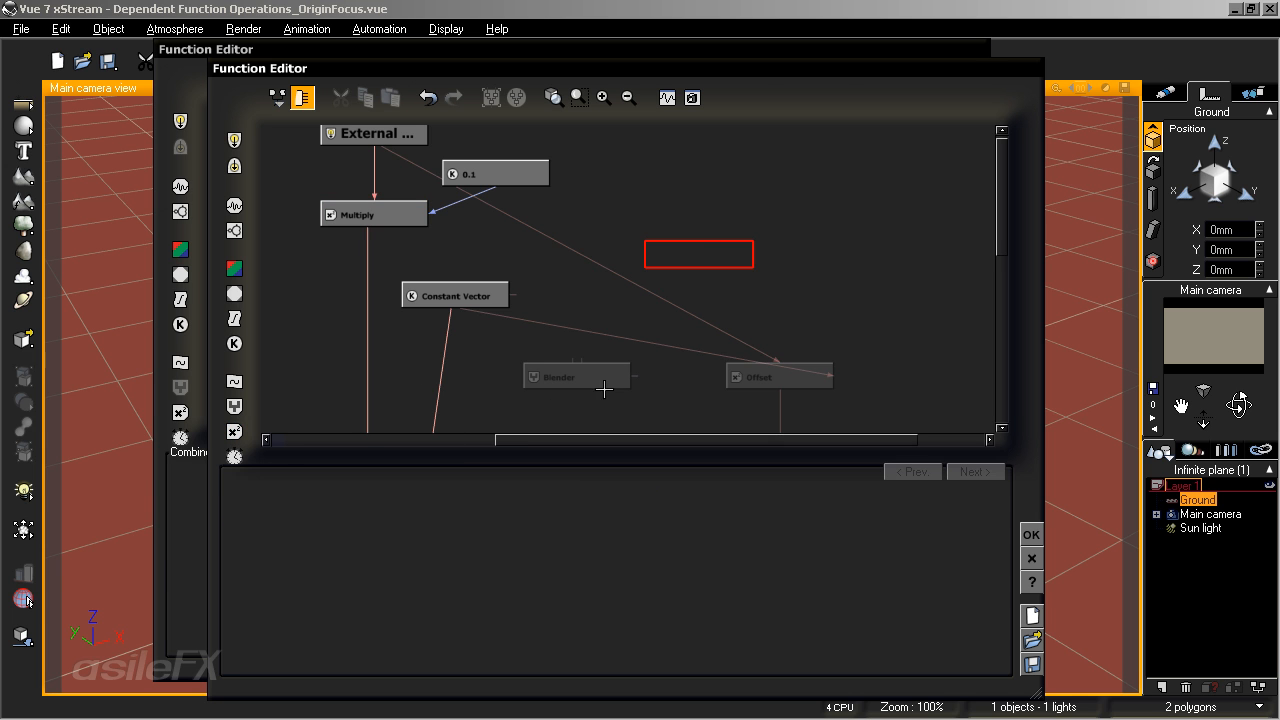
pyautogui.click(606, 377)
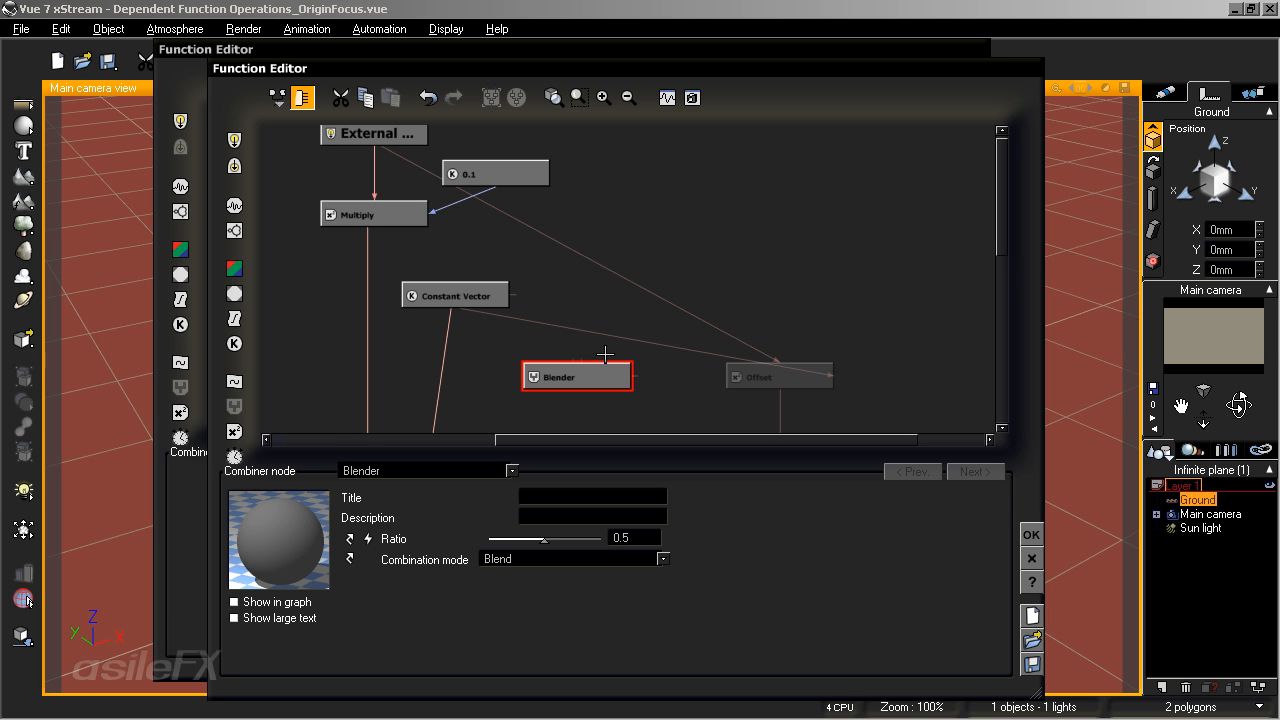
pyautogui.moveTo(588, 373); pyautogui.dragTo(619, 319)
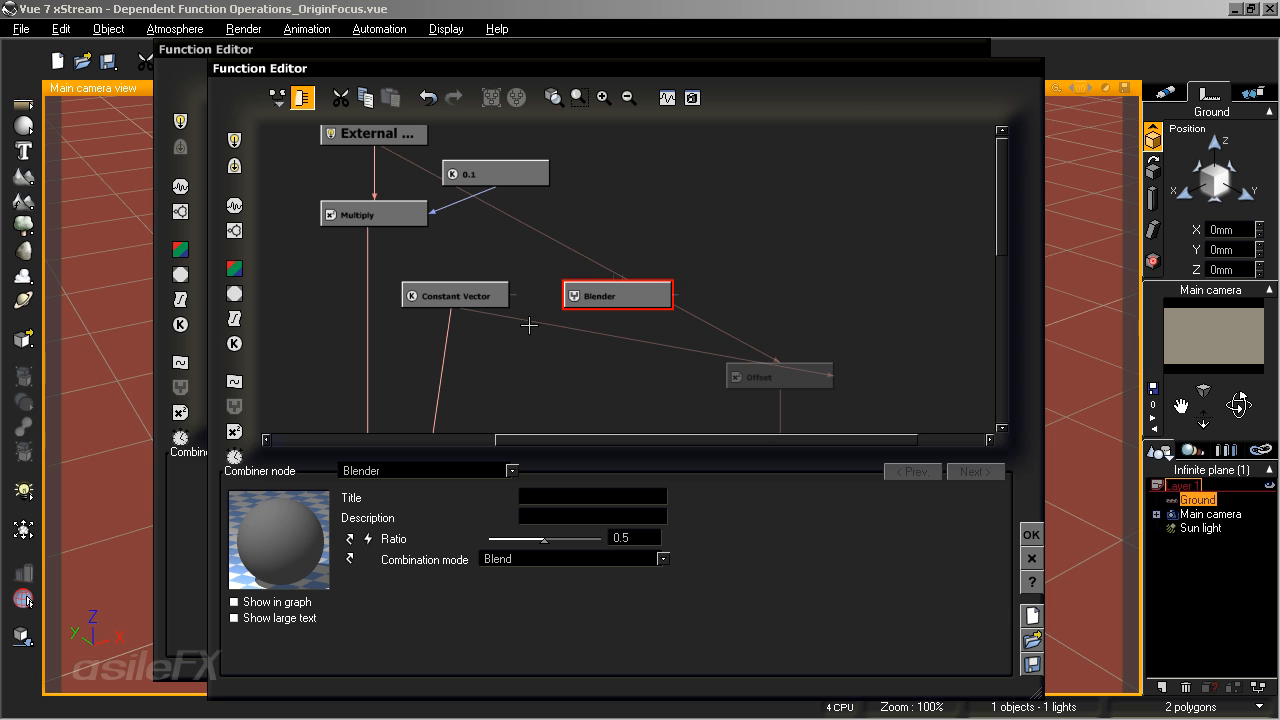
pyautogui.moveTo(598, 298); pyautogui.dragTo(559, 351)
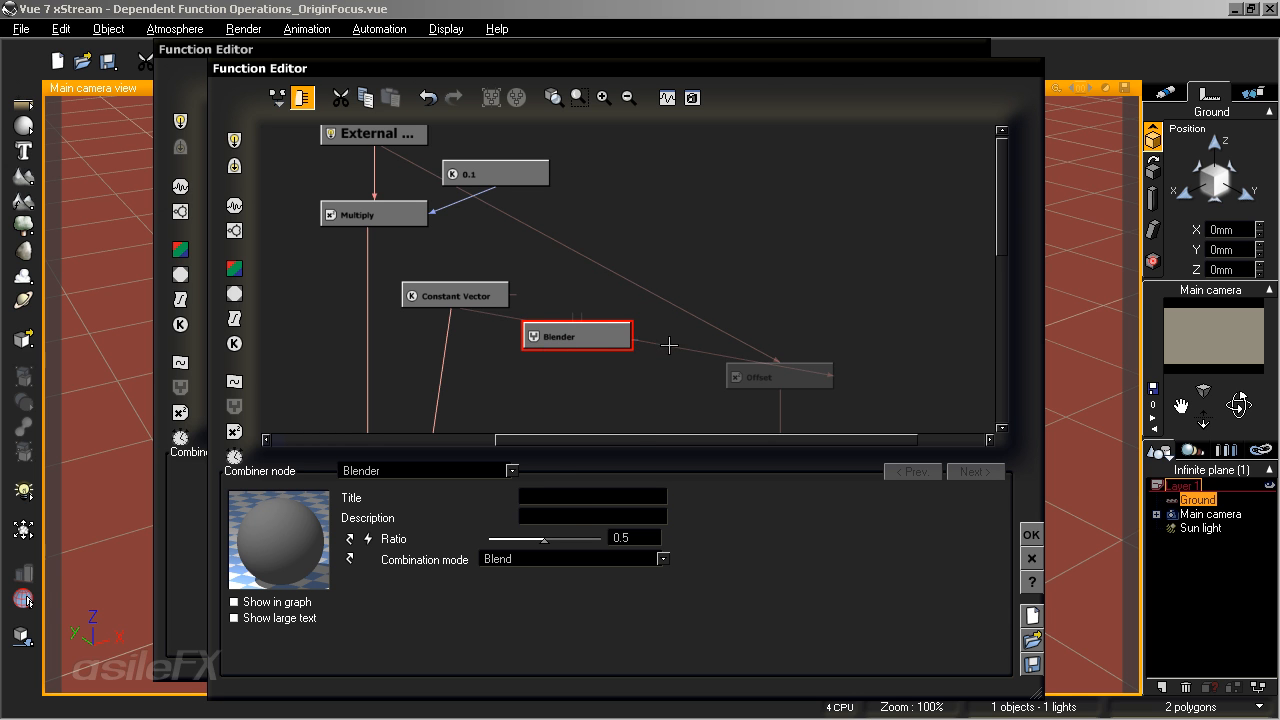
# Feed the second Offset's Offset parameter from the Blender node and connect the Blender's first input to Constant Vector.
pyautogui.press('Delete')
pyautogui.moveTo(467, 312); pyautogui.dragTo(577, 346)
pyautogui.moveTo(585, 335); pyautogui.dragTo(586, 356)
pyautogui.click(800, 416)
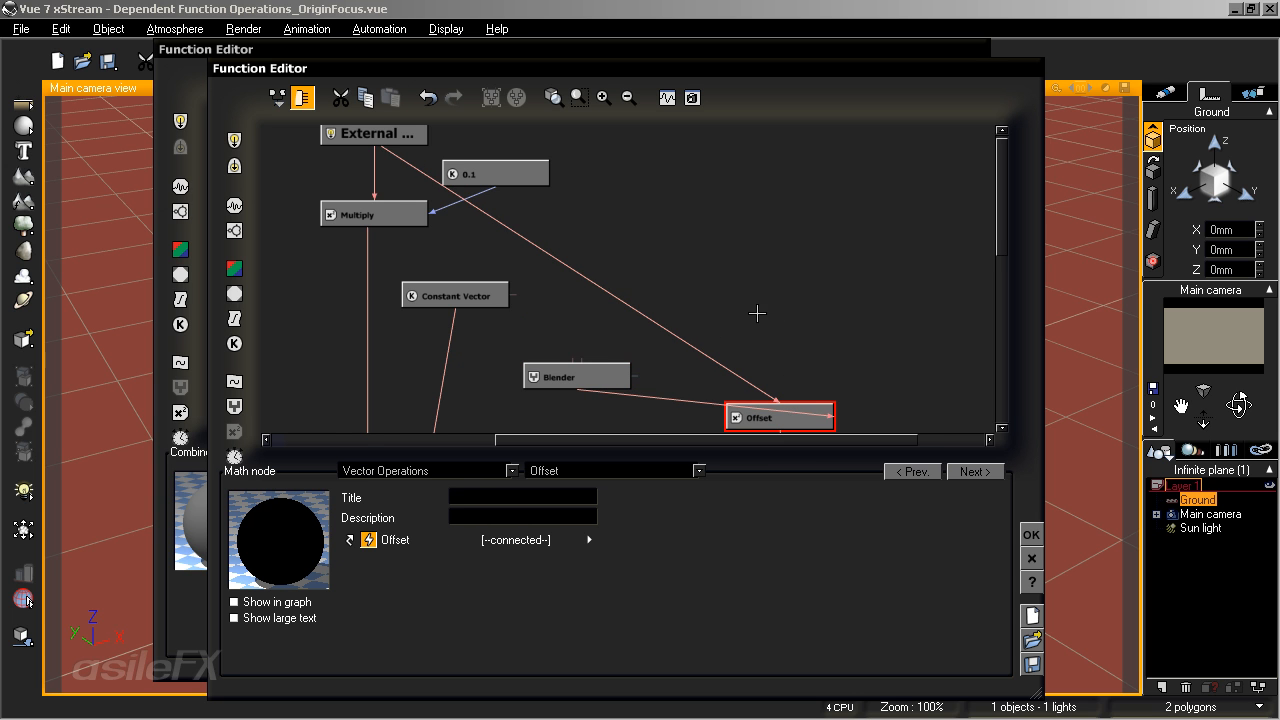
pyautogui.click(578, 377)
pyautogui.moveTo(574, 362); pyautogui.dragTo(455, 298)
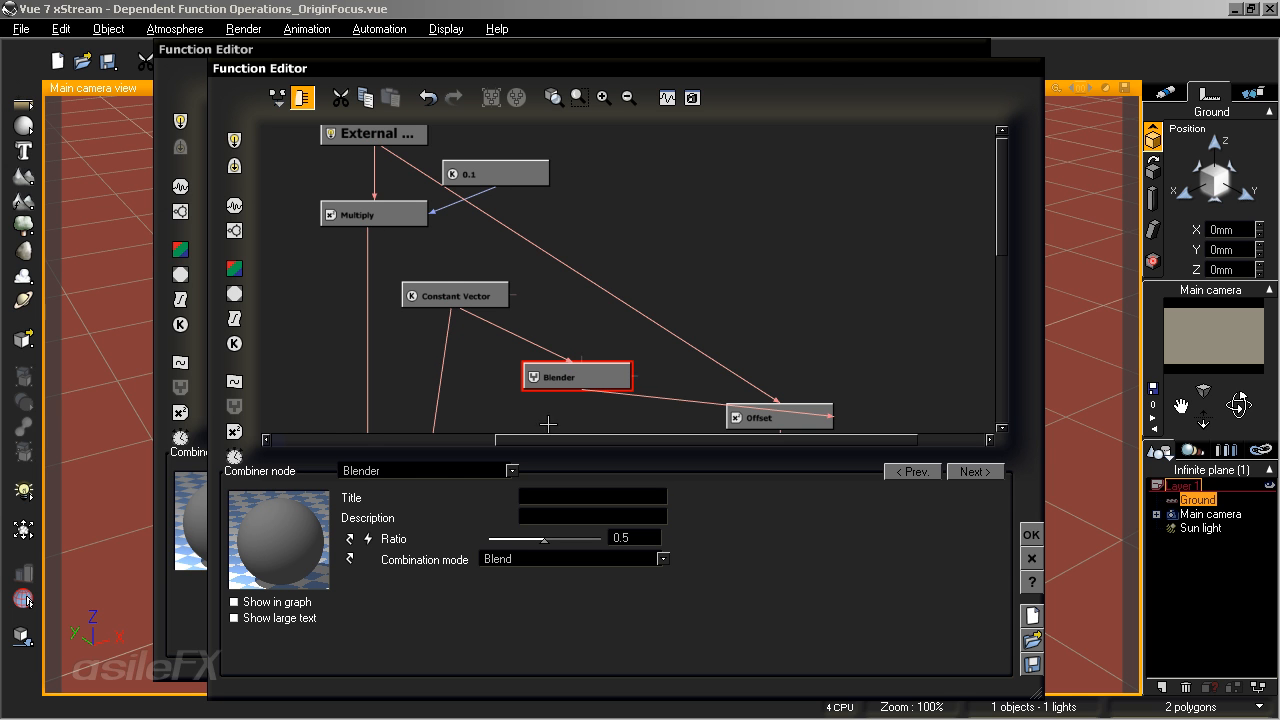
# Change the Blender node's type to Divide and reconnect its first input to Constant Vector.
pyautogui.click(478, 469)
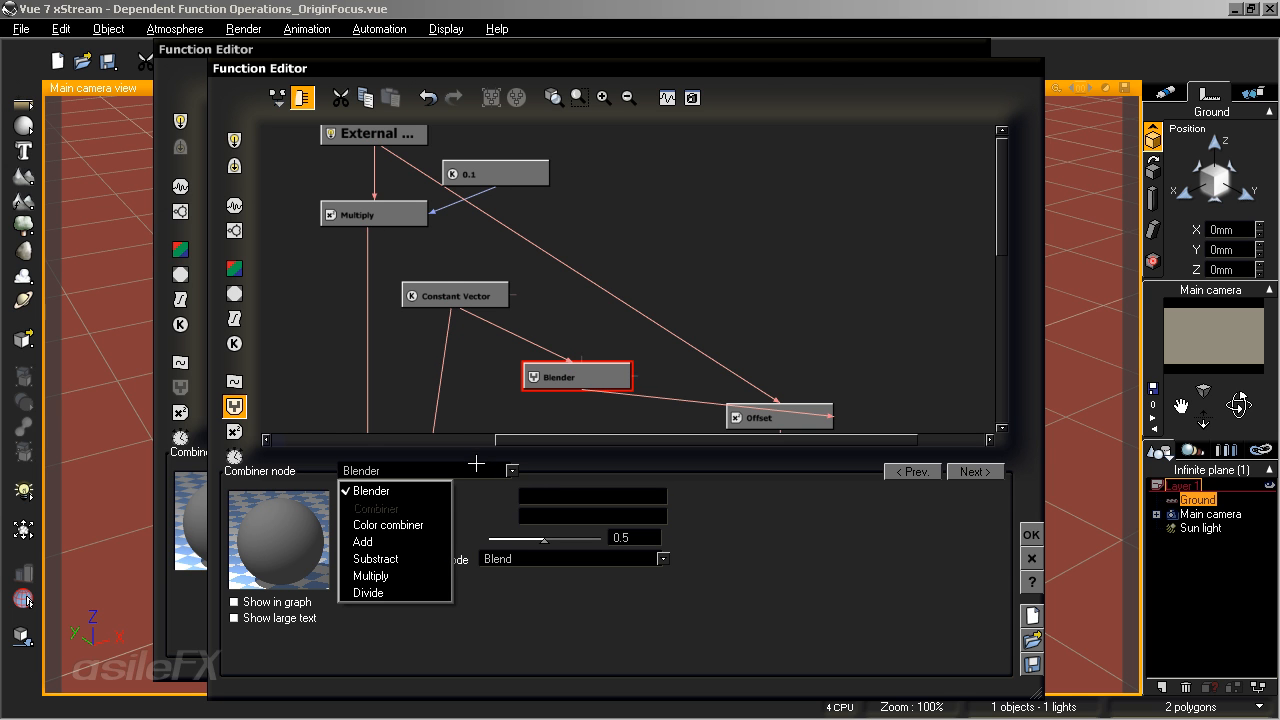
pyautogui.click(420, 593)
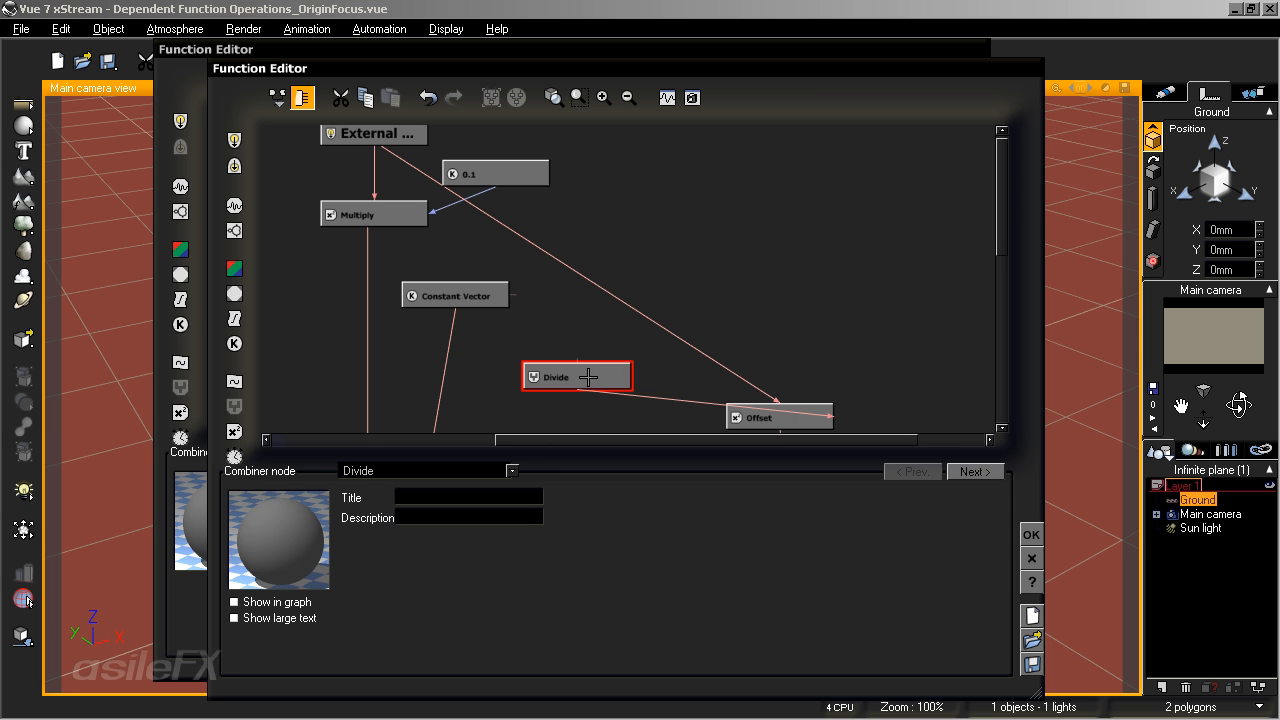
pyautogui.moveTo(571, 359); pyautogui.dragTo(455, 288)
# Add a Composer 3 vector operation node directly above Divide and connect its output to Divide's second input.
pyautogui.moveTo(720, 342)
pyautogui.mouseDown(button='middle')
pyautogui.moveTo(692, 300)
pyautogui.moveTo(722, 324)
pyautogui.mouseUp(button='middle')
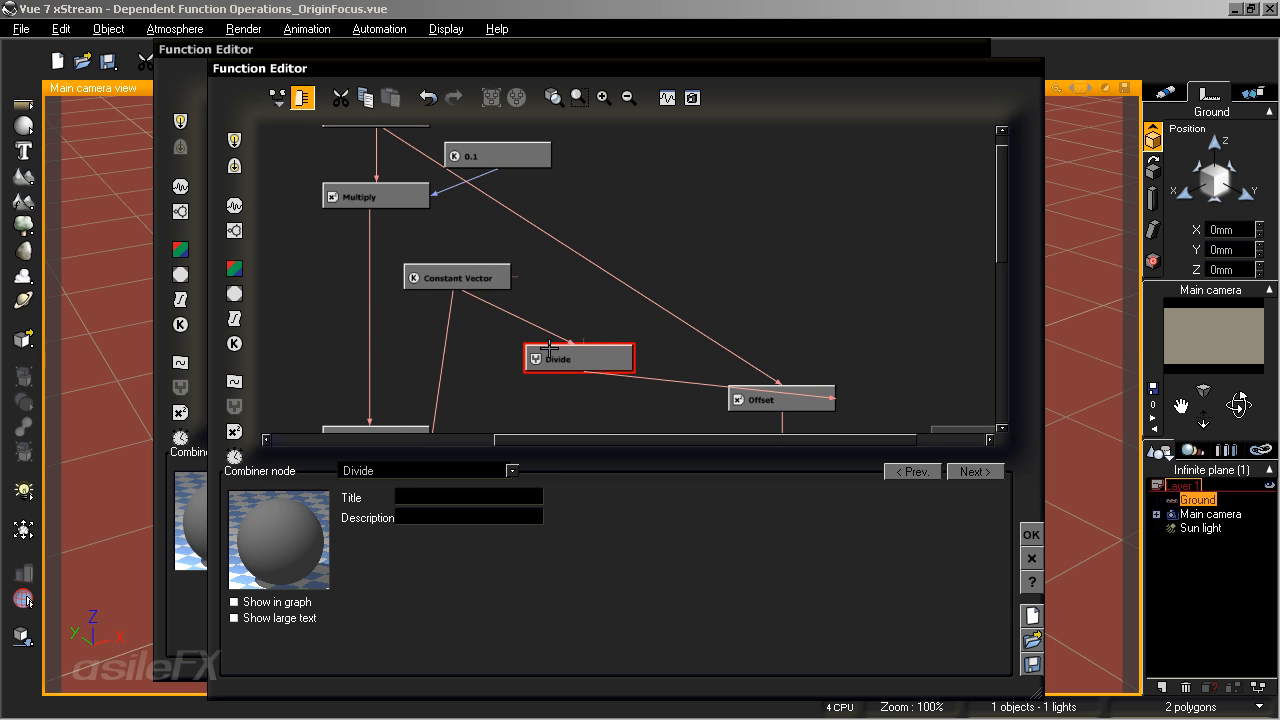
pyautogui.moveTo(583, 340); pyautogui.dragTo(604, 311)
pyautogui.click(604, 298)
pyautogui.moveTo(745, 389); pyautogui.dragTo(600, 179, button='middle')
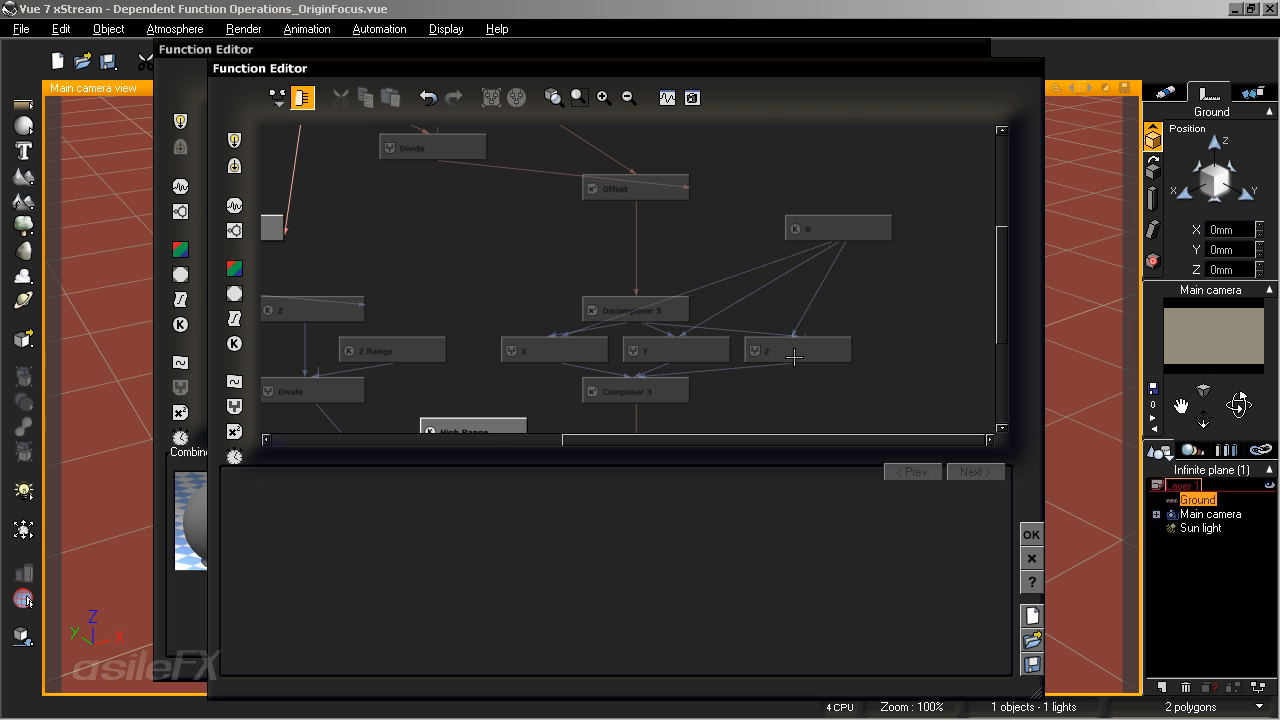
pyautogui.moveTo(557, 214); pyautogui.dragTo(755, 457, button='middle')
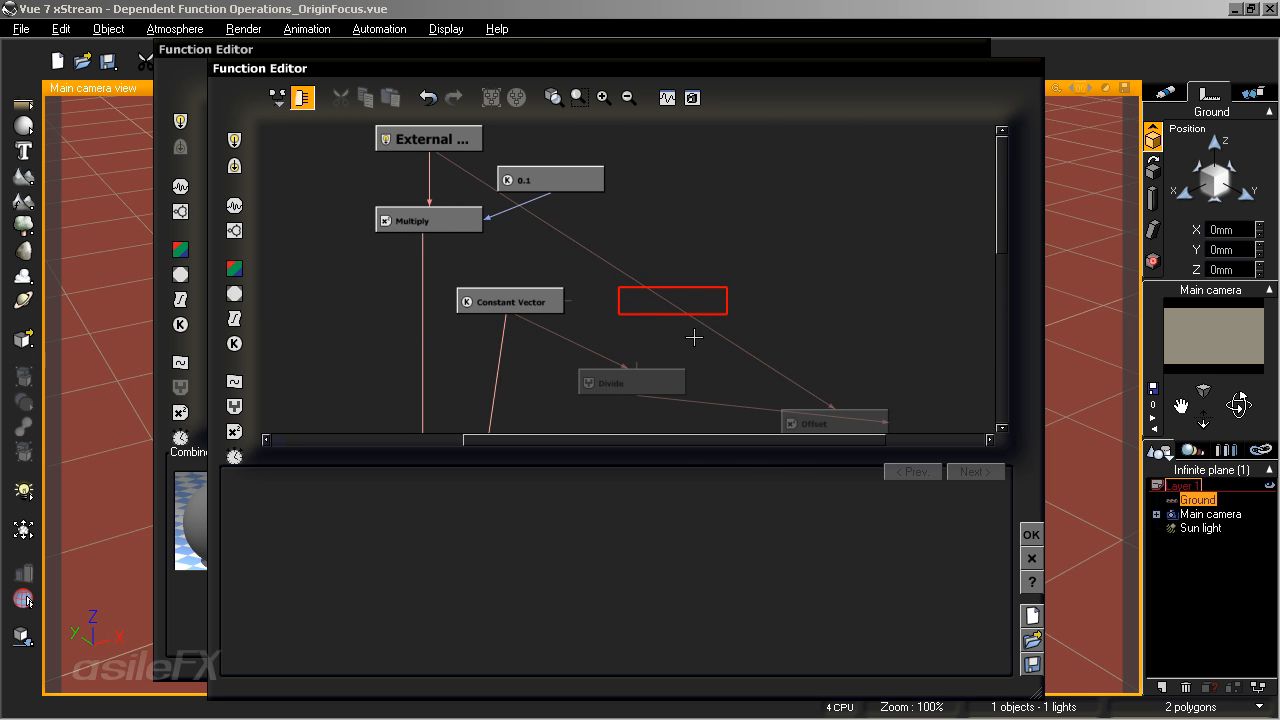
pyautogui.rightClick(645, 313)
pyautogui.moveTo(737, 494)
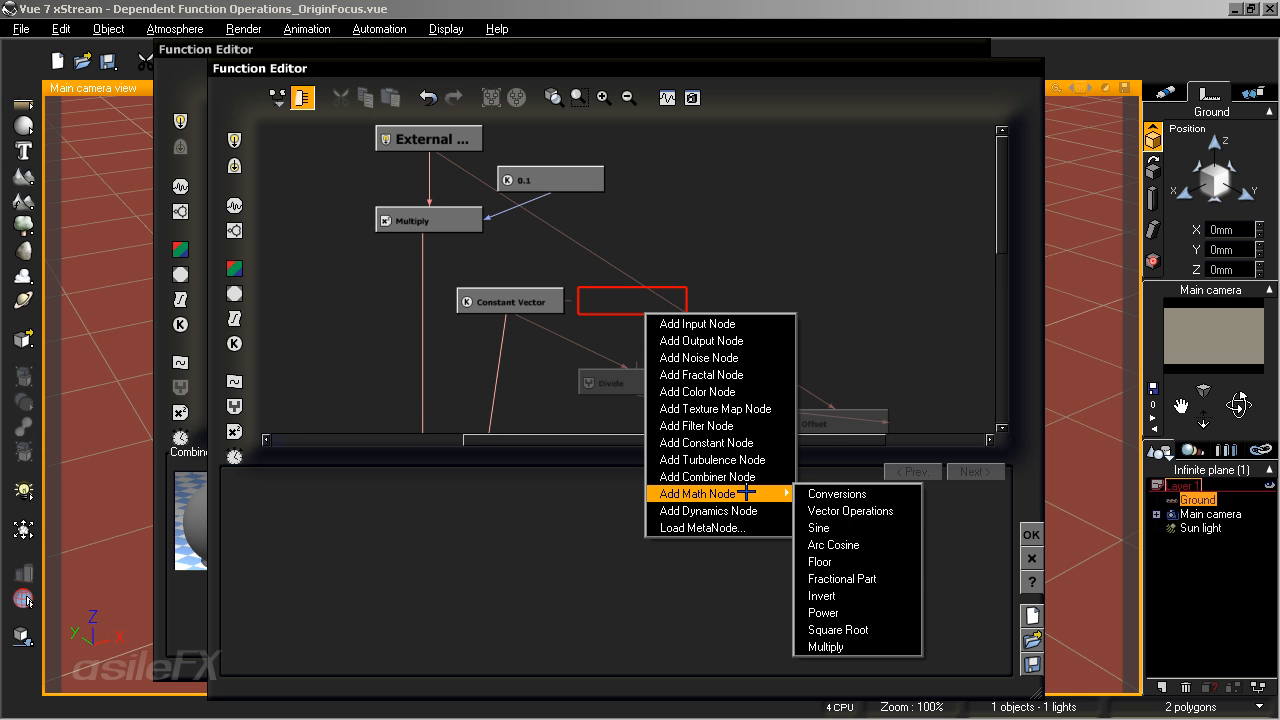
pyautogui.moveTo(870, 511)
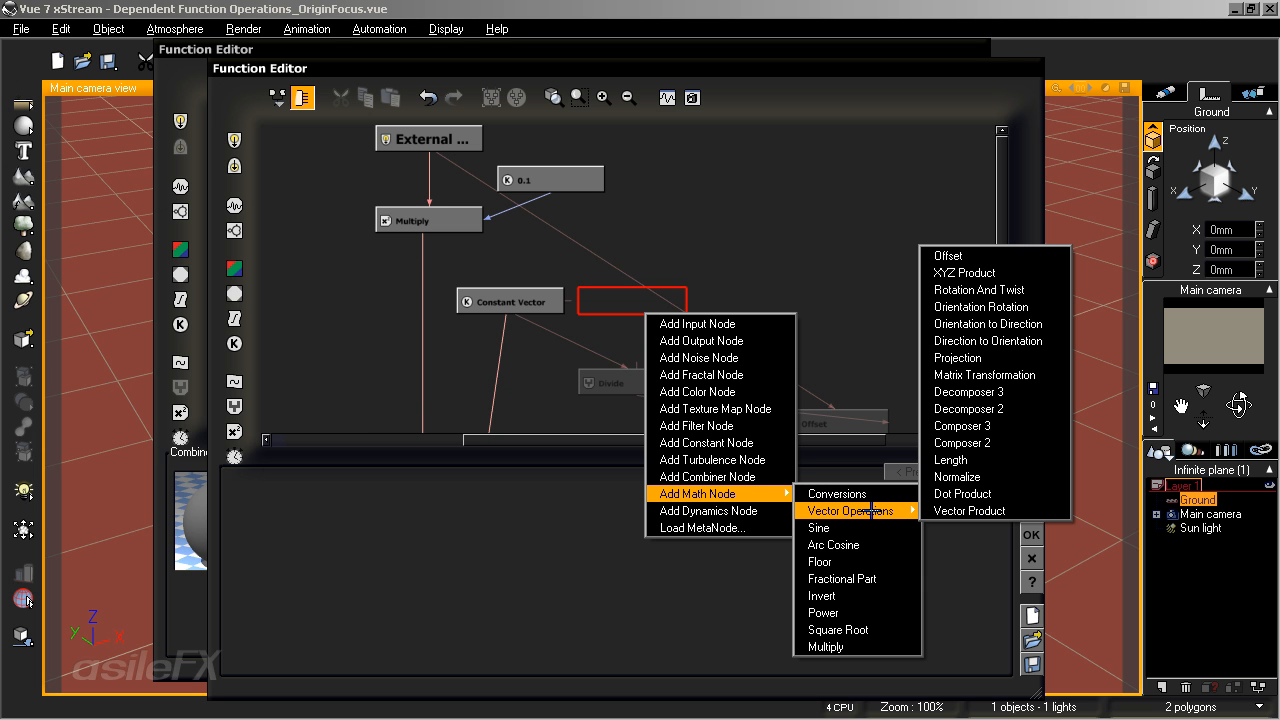
pyautogui.click(962, 425)
pyautogui.moveTo(635, 367); pyautogui.dragTo(648, 336)
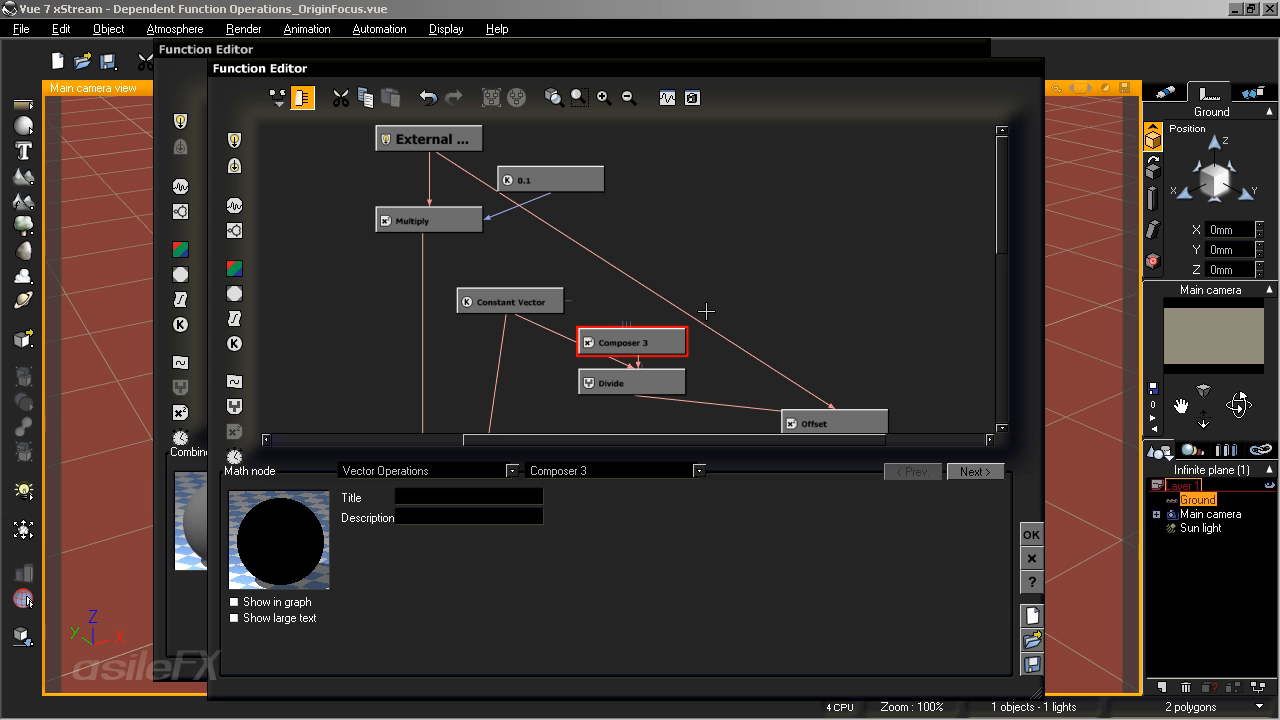
# Connect all three inputs of the Composer 3 node above Divide to the 0.1 constant node.
pyautogui.moveTo(621, 322); pyautogui.dragTo(550, 190)
pyautogui.moveTo(624, 326); pyautogui.dragTo(545, 187)
pyautogui.moveTo(624, 326); pyautogui.dragTo(547, 188)
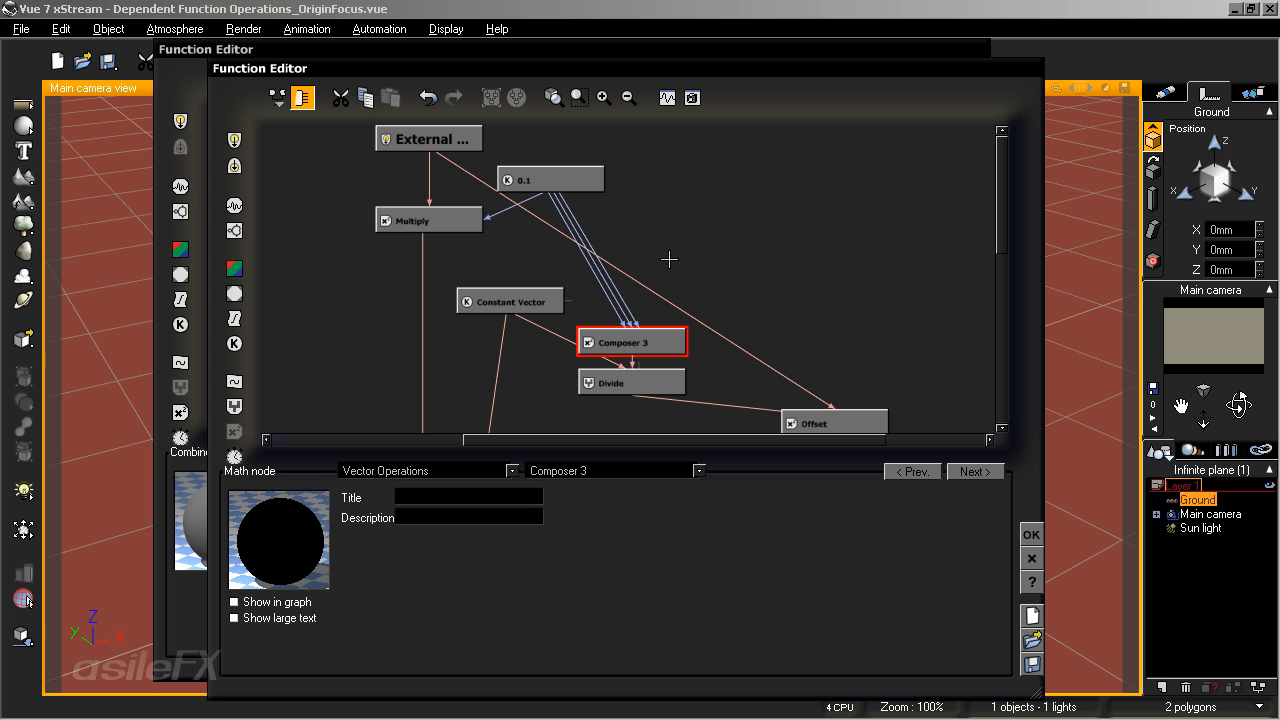
# Review the completed graph, following the 0.1 constant and Constant Vector through Composer 3, Divide and Offset to the Vector output.
pyautogui.click(552, 185)
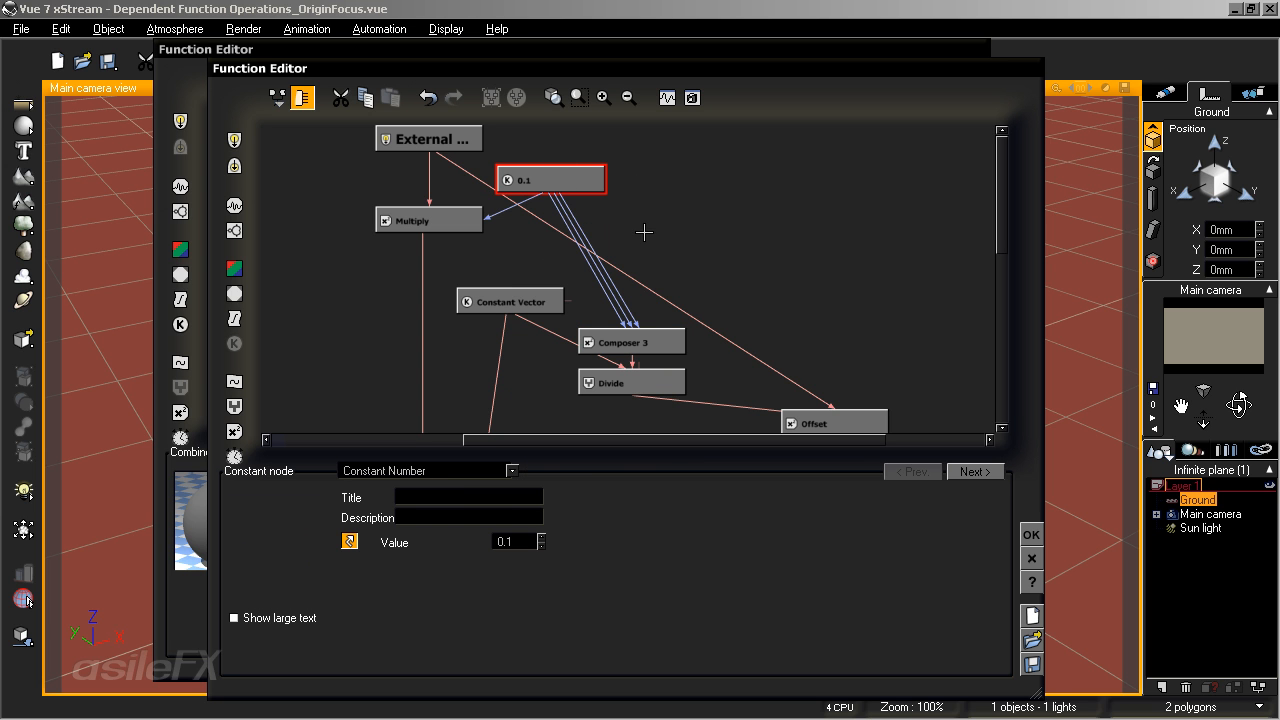
pyautogui.moveTo(732, 284); pyautogui.dragTo(703, 263, button='middle')
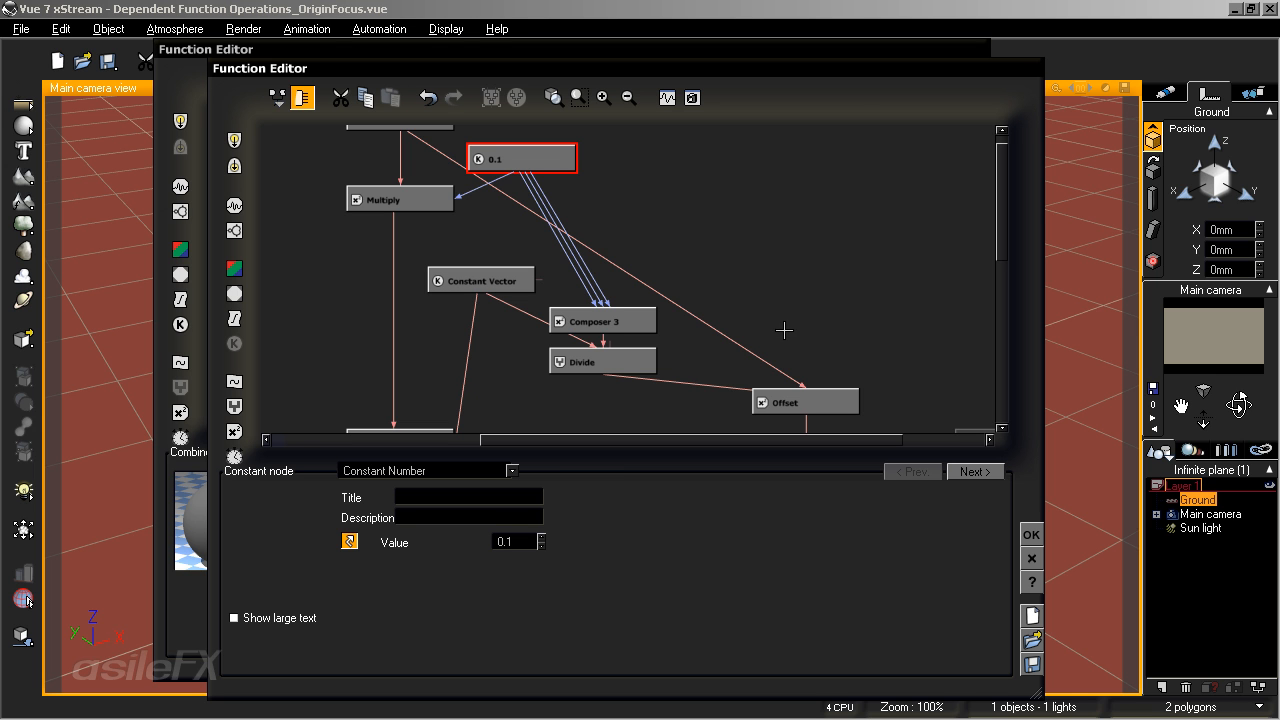
pyautogui.moveTo(784, 330); pyautogui.dragTo(535, 94, button='middle')
pyautogui.moveTo(829, 340); pyautogui.dragTo(702, 495, button='middle')
pyautogui.click(648, 370)
pyautogui.moveTo(590, 206); pyautogui.dragTo(728, 375, button='middle')
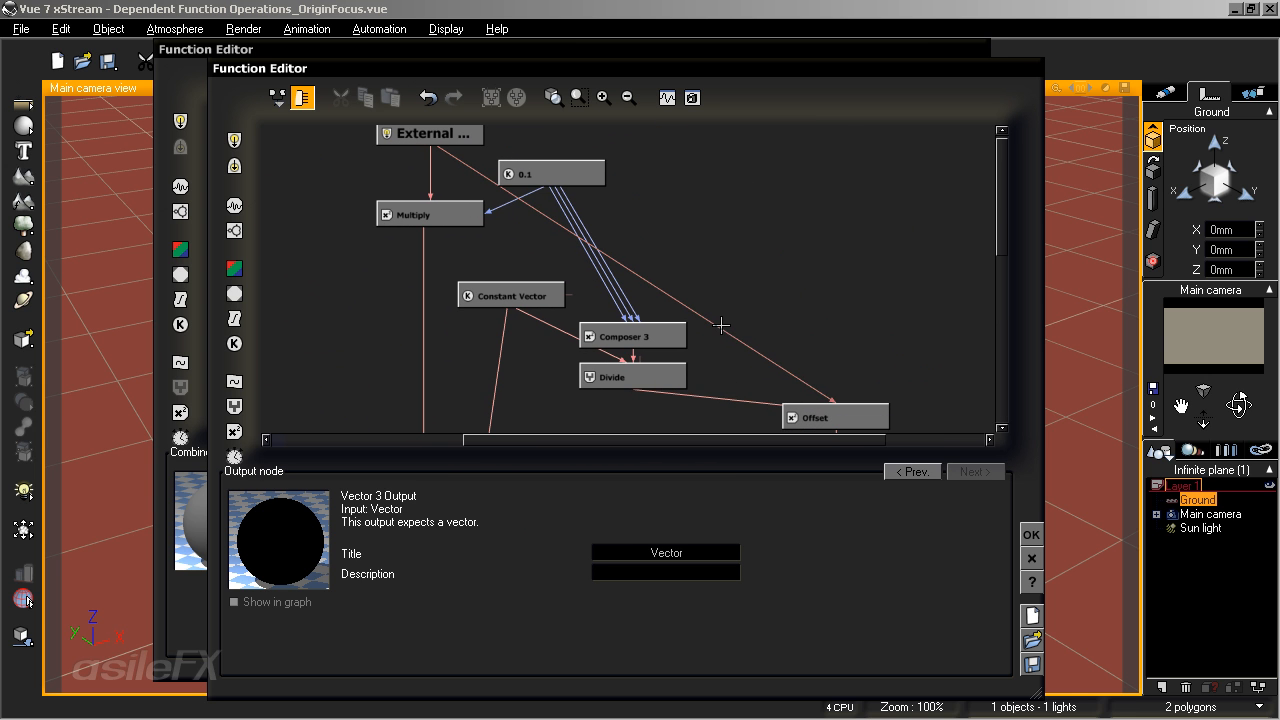
pyautogui.moveTo(722, 325)
pyautogui.moveTo(661, 302); pyautogui.dragTo(729, 278, button='middle')
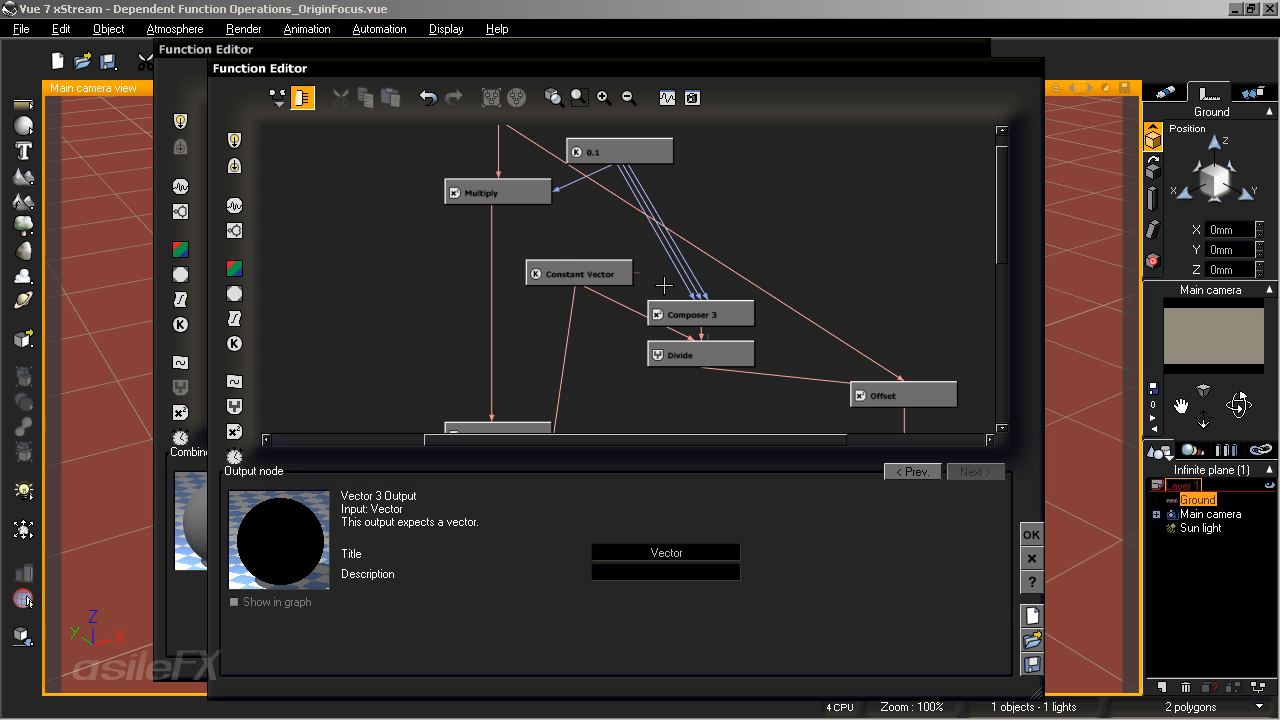
pyautogui.click(607, 268)
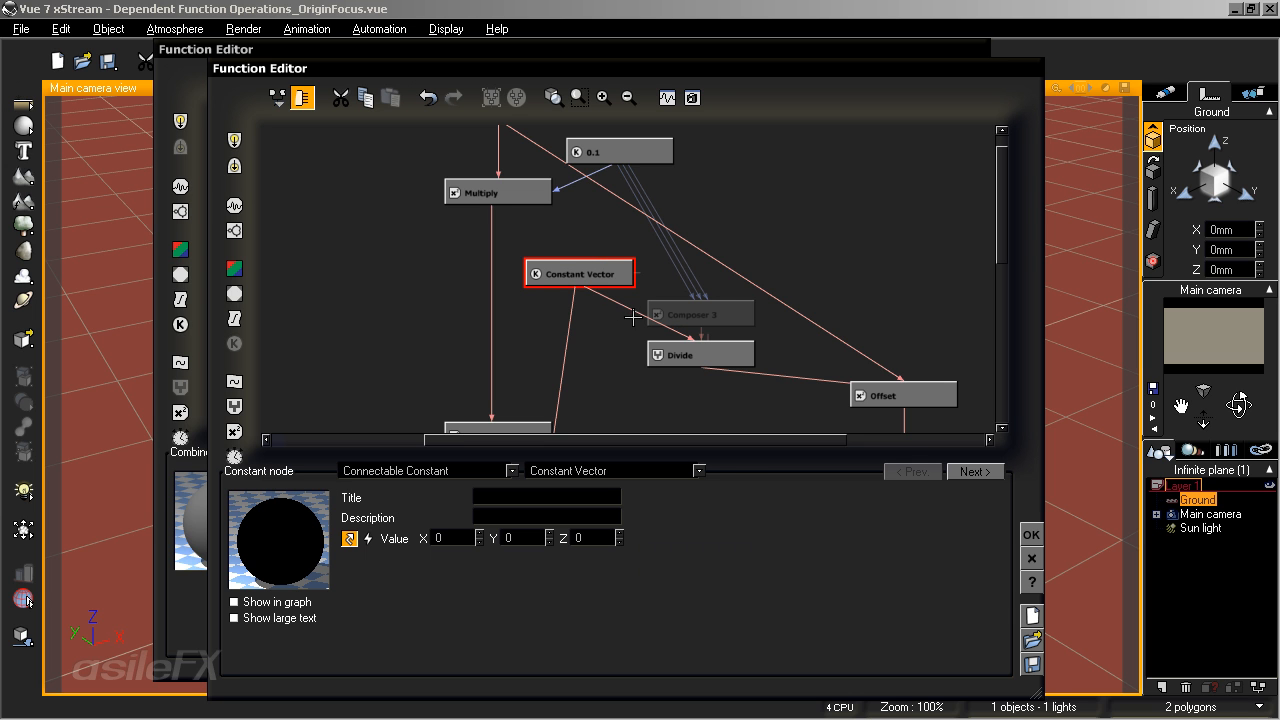
pyautogui.click(735, 349)
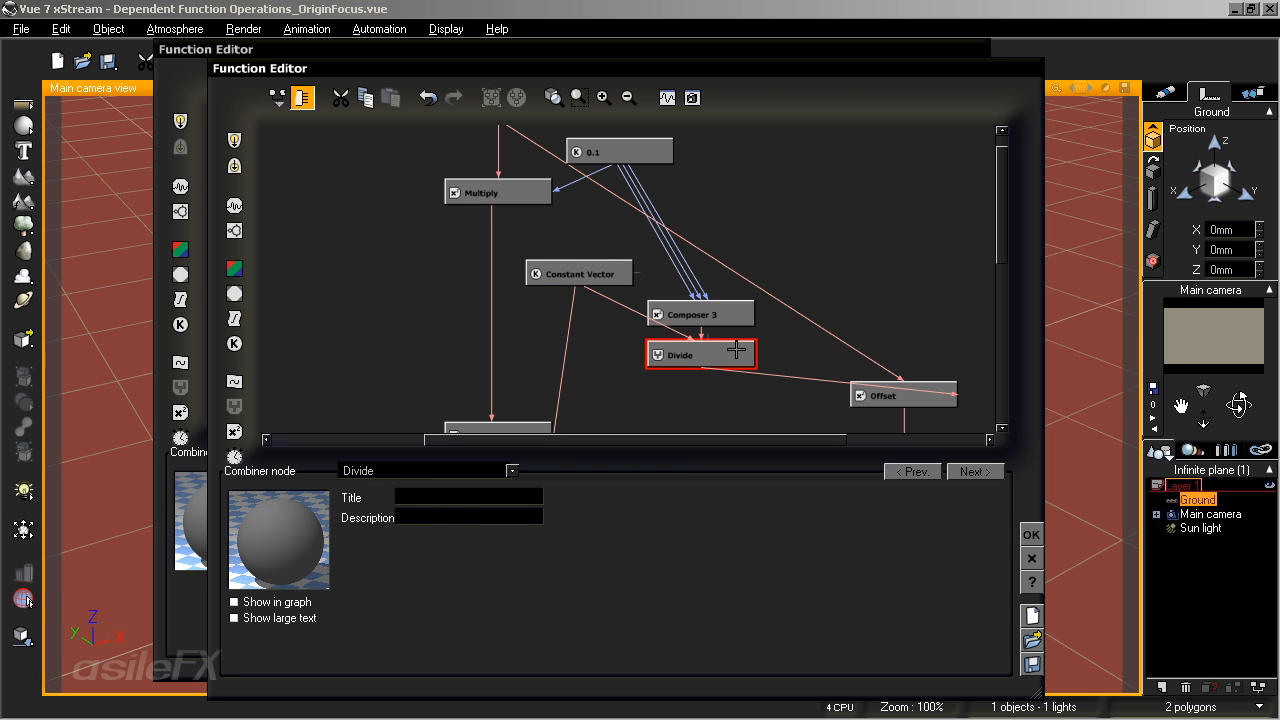
pyautogui.moveTo(802, 282); pyautogui.dragTo(628, 268, button='middle')
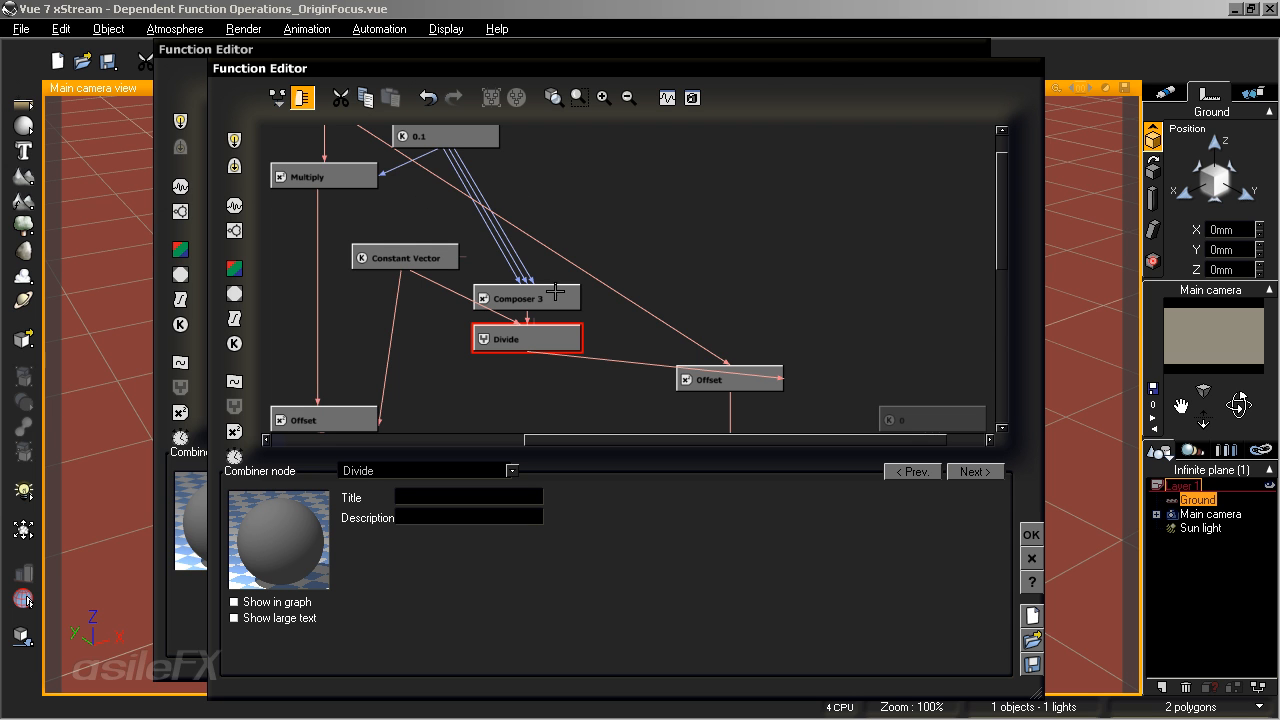
pyautogui.click(628, 98)
pyautogui.moveTo(693, 376); pyautogui.dragTo(811, 306, button='middle')
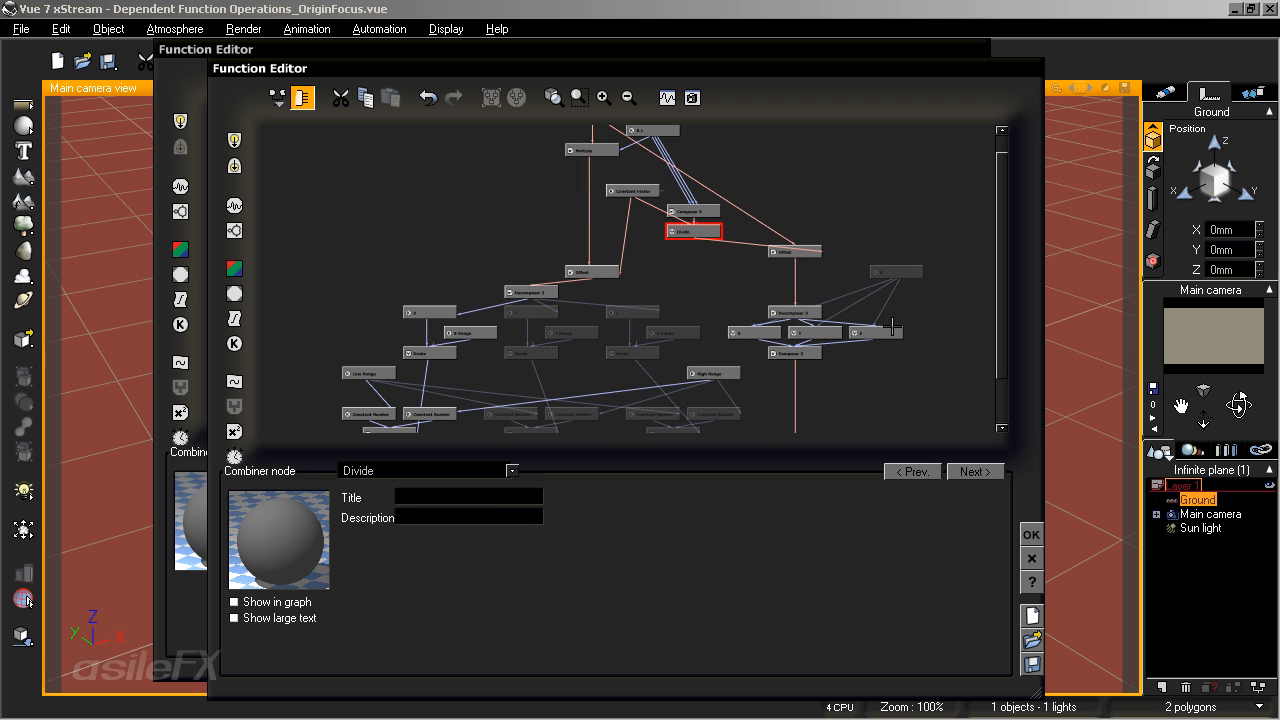
# Close the MetaNode's internal graph and check the published Vector Range parameter of the Range Controller.
pyautogui.click(1031, 558)
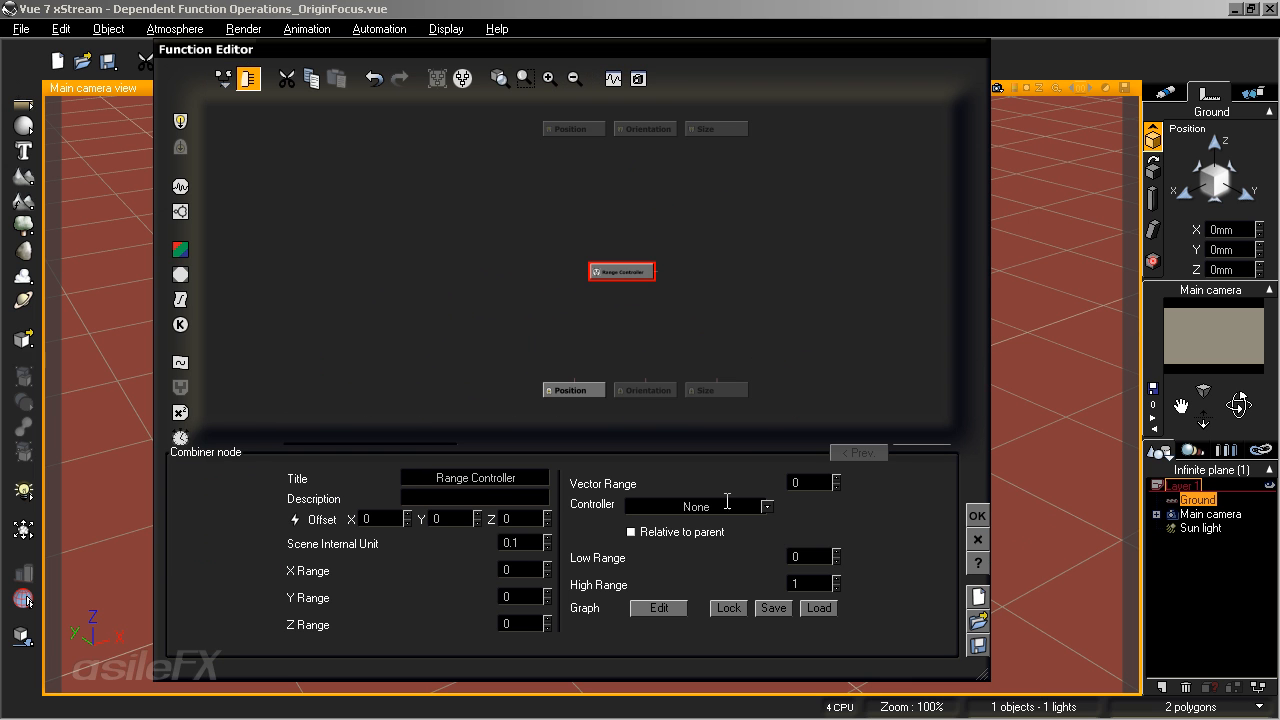
pyautogui.doubleClick(820, 484)
pyautogui.click(818, 482)
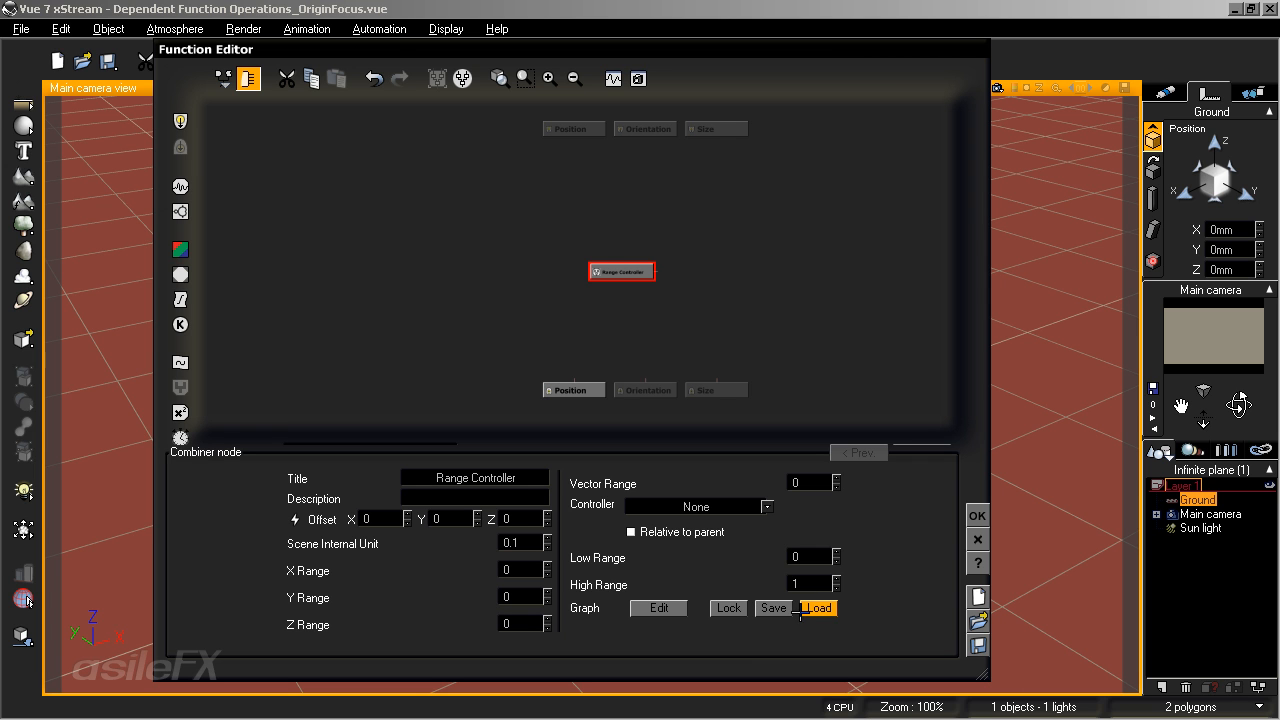
# Save the edited MetaNode as Range Controller_offset in the Range Controller folder, with the title Range Controller_offset.
pyautogui.click(774, 608)
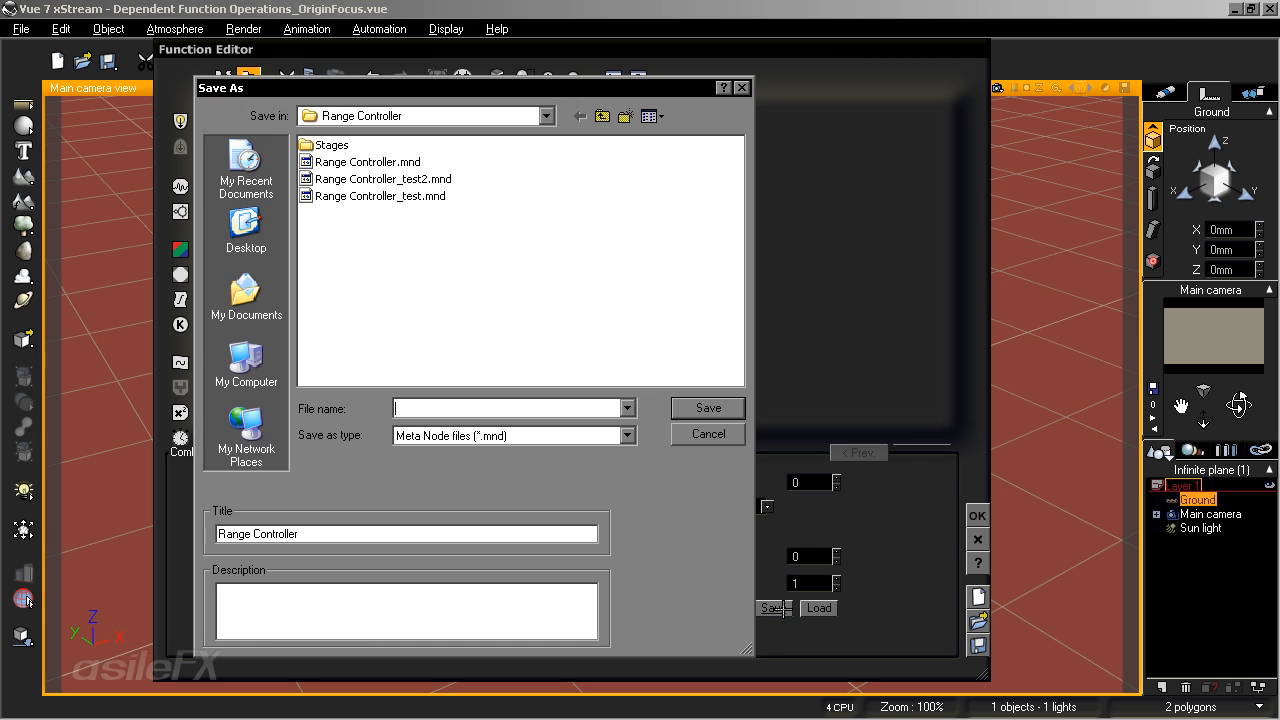
pyautogui.click(410, 162)
pyautogui.click(507, 411)
pyautogui.click(508, 411)
pyautogui.write('_')
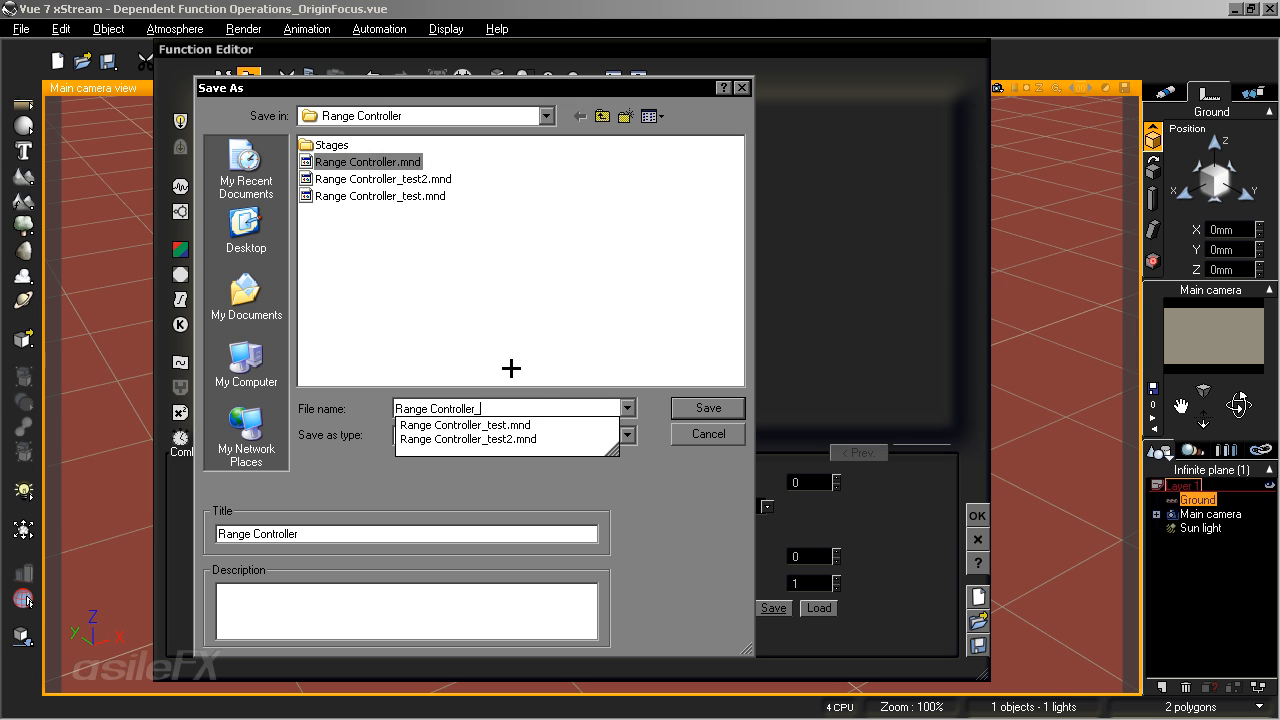
pyautogui.click(418, 530)
pyautogui.write('_')
pyautogui.click(512, 402)
pyautogui.click(545, 405)
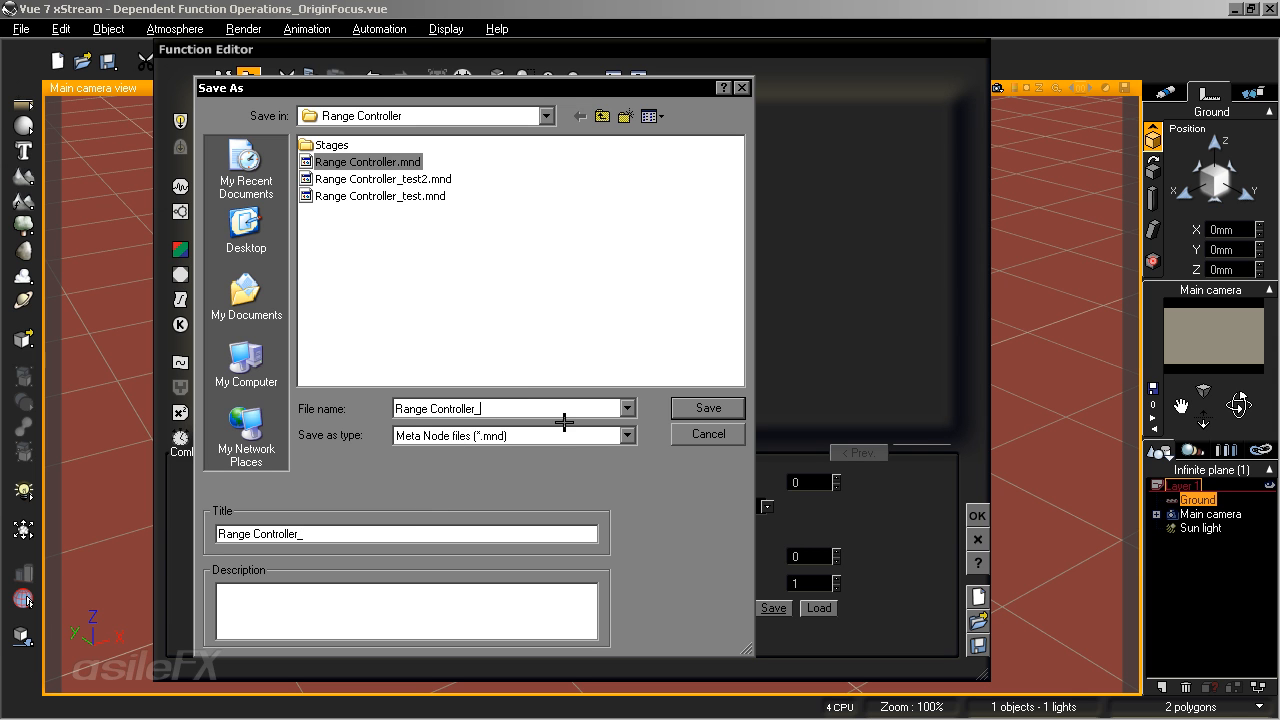
pyautogui.write('o')
pyautogui.moveTo(507, 408); pyautogui.dragTo(476, 408)
pyautogui.click(418, 533)
pyautogui.write('offset')
pyautogui.click(681, 407)
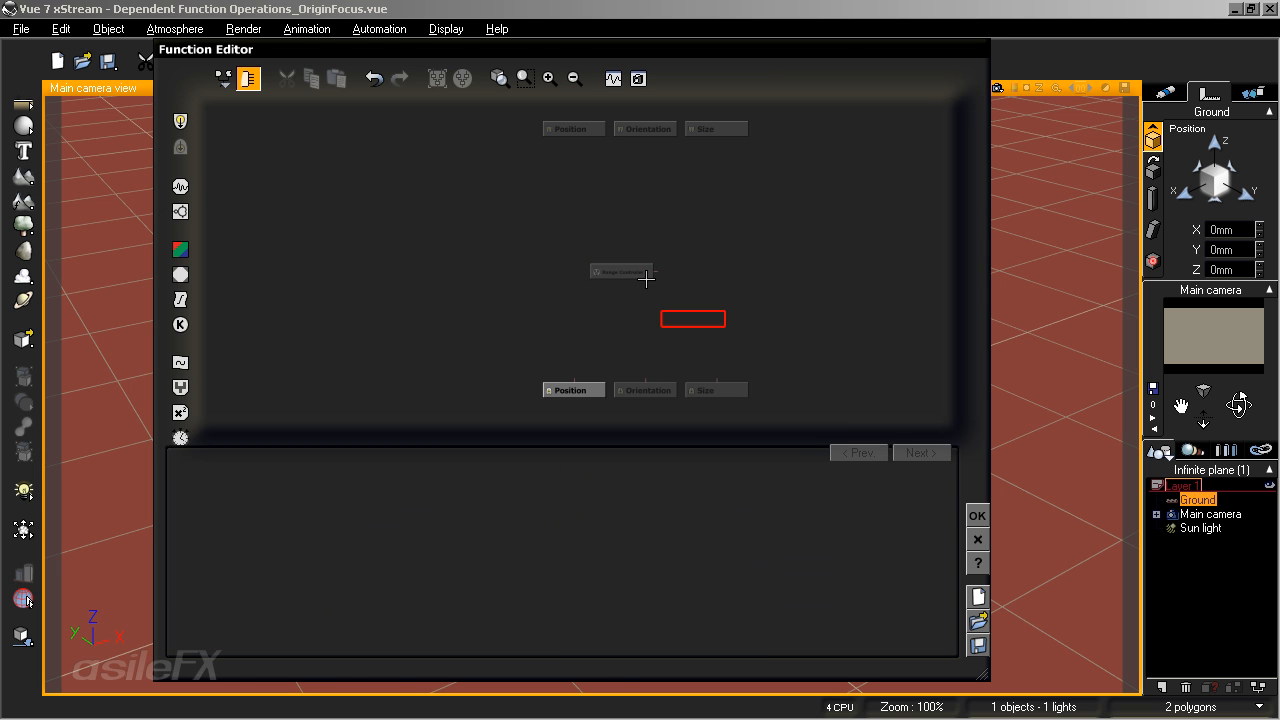
# Remove the Range Controller node from the Ground's graph and confirm the graph changes, leaving nothing selected in the scene.
pyautogui.click(690, 259)
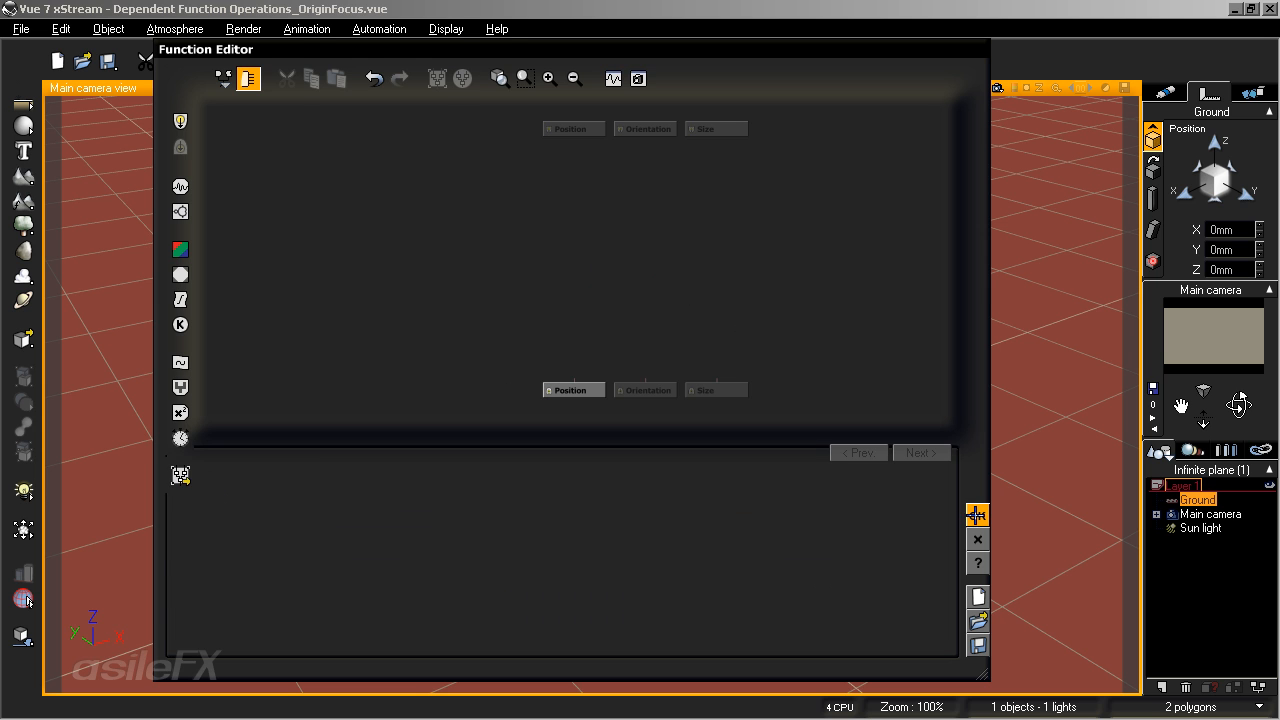
pyautogui.click(977, 515)
pyautogui.click(1190, 540)
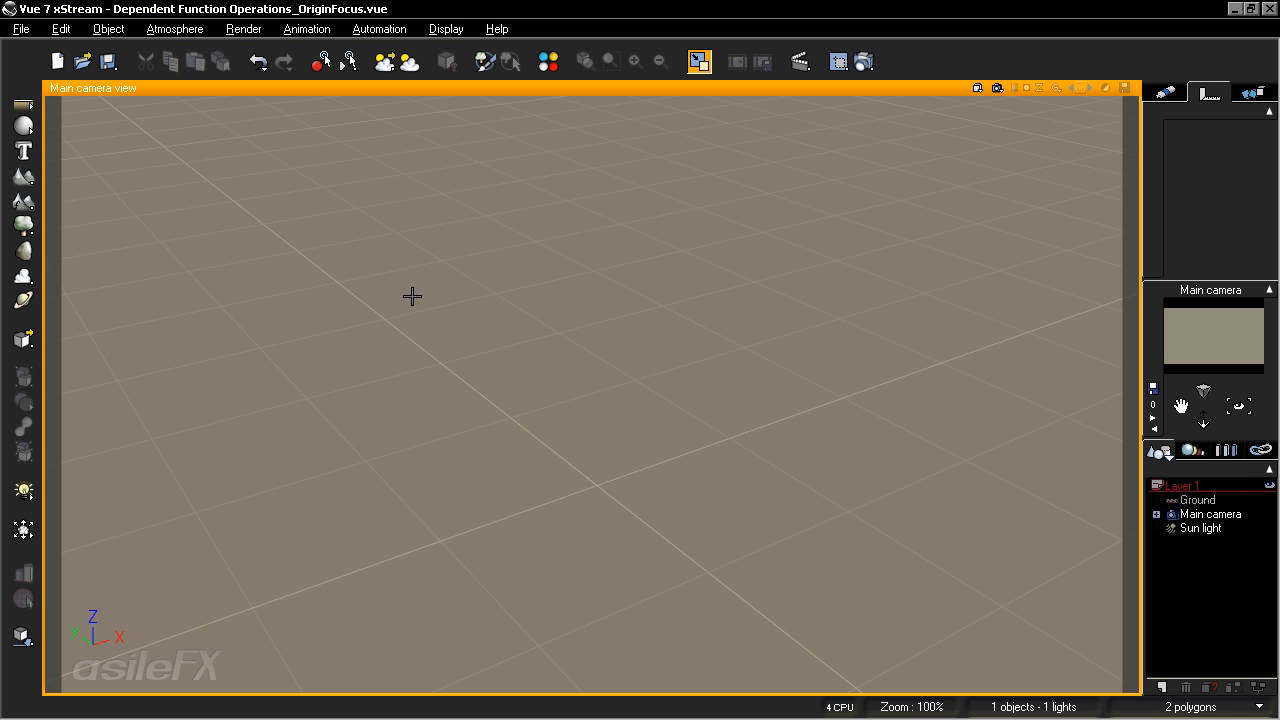
# Add a sphere and a cube primitive at the scene origin.
pyautogui.click(23, 125)
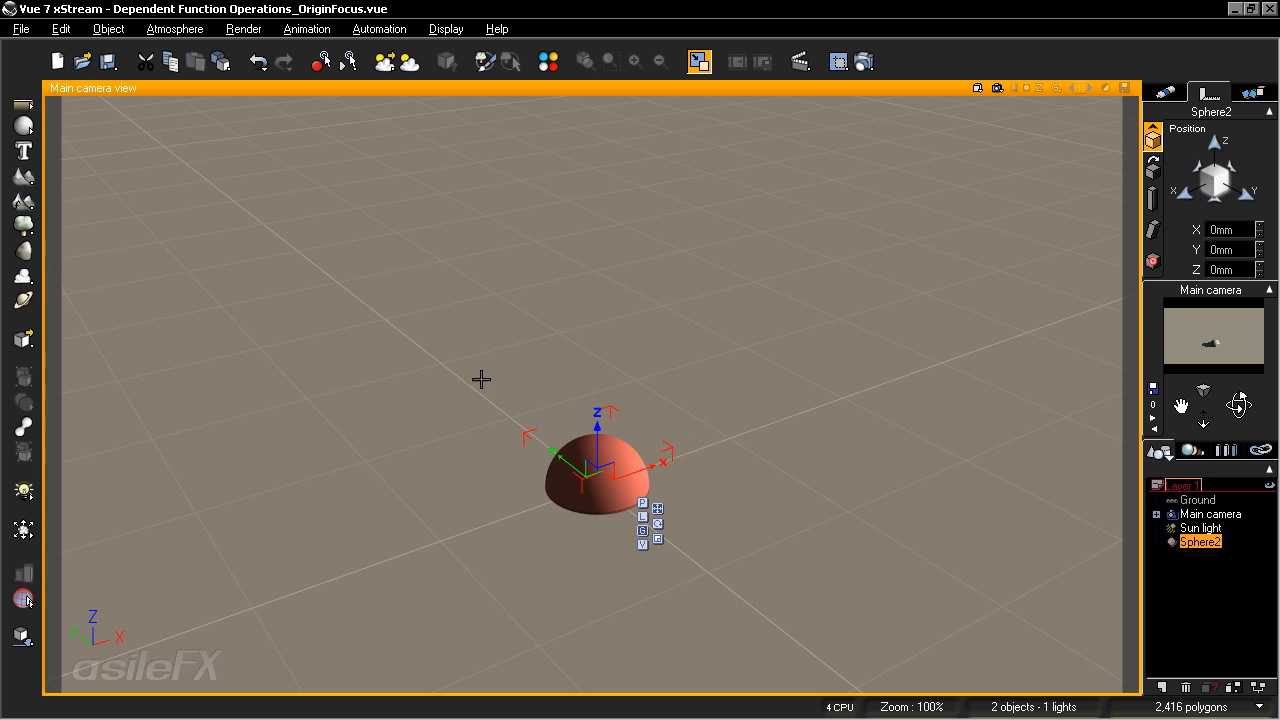
pyautogui.moveTo(23, 125); pyautogui.dragTo(88, 134)
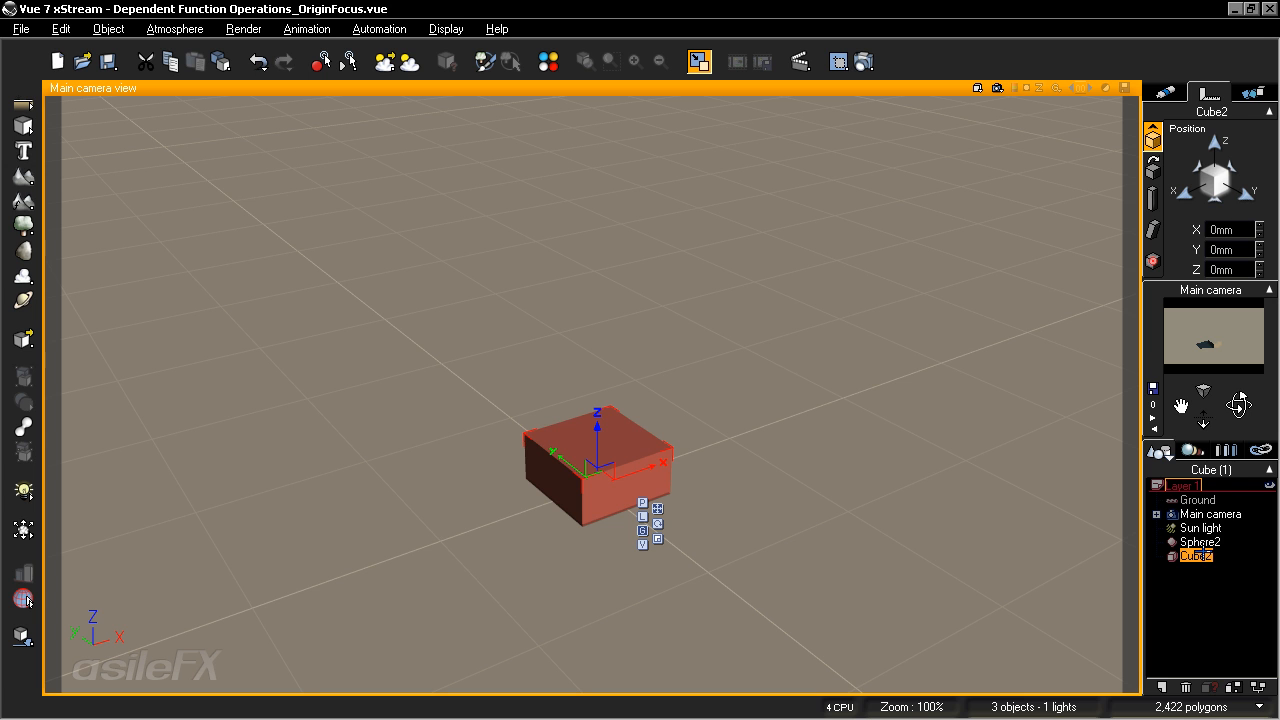
pyautogui.click(1202, 544)
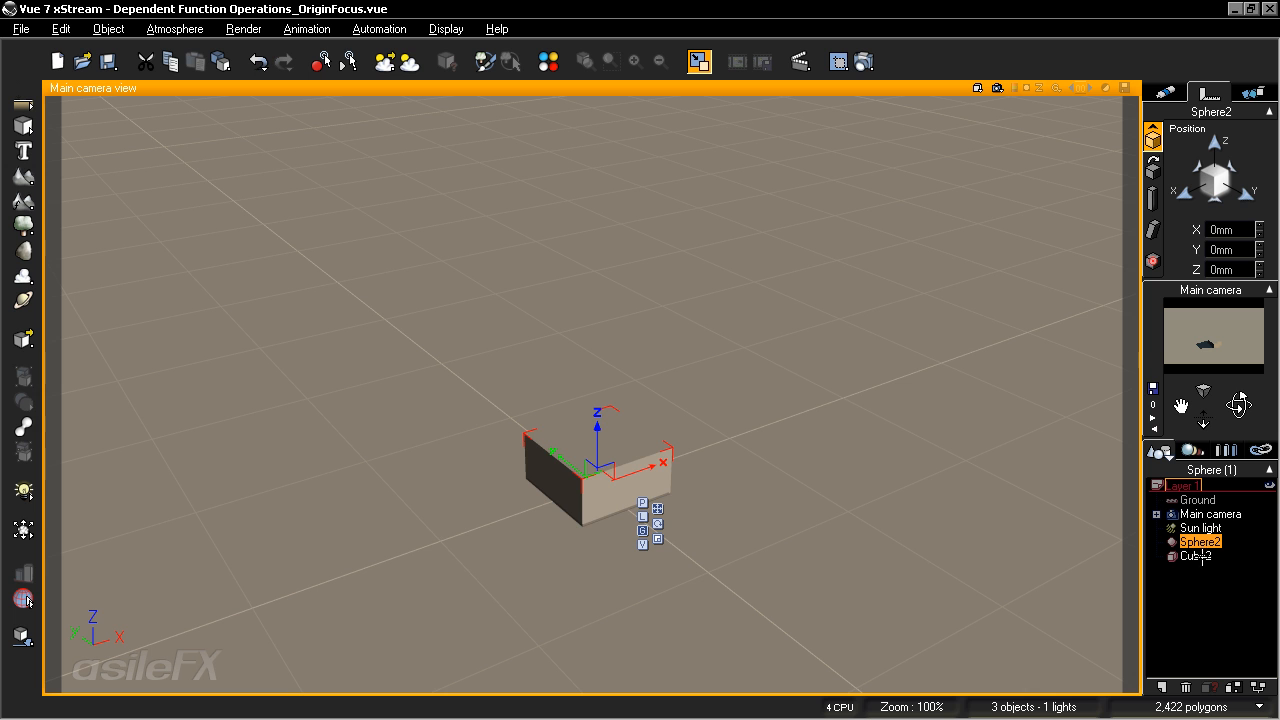
pyautogui.click(1198, 556)
# Load the MetaNode file Range Controller_offset.mnd into the sphere's object graph.
pyautogui.click(1202, 542)
pyautogui.click(1258, 690)
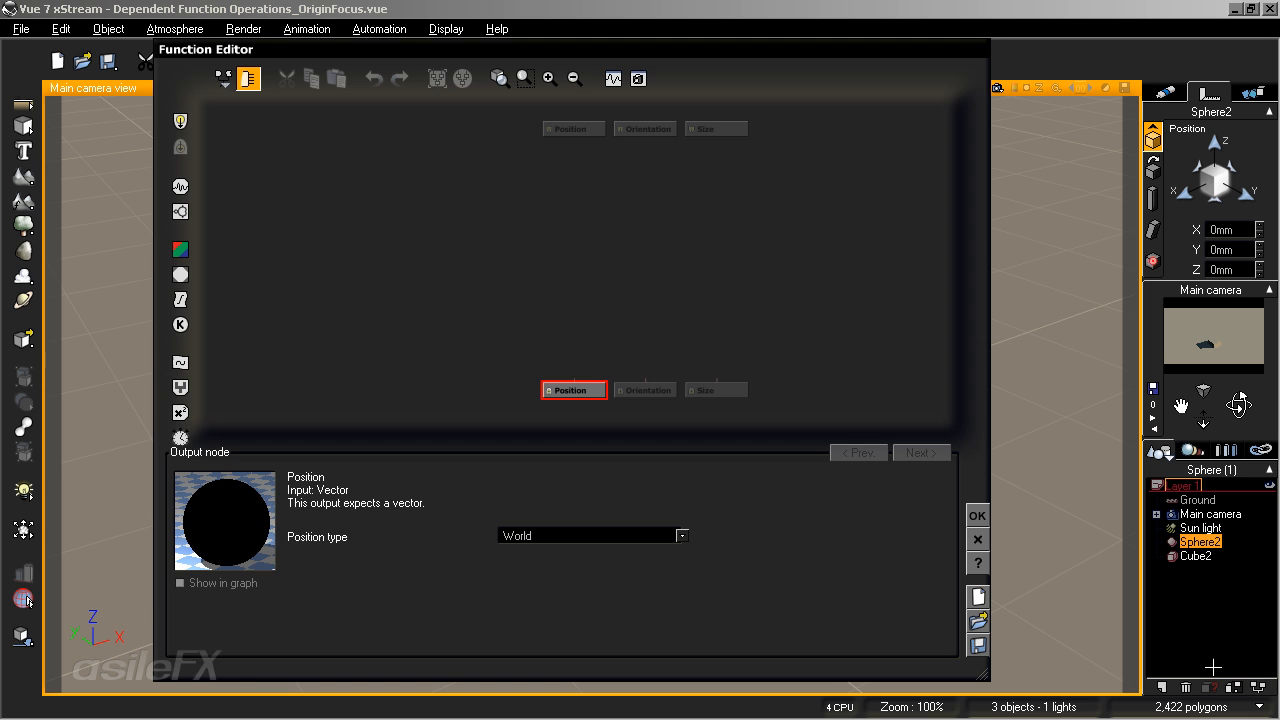
pyautogui.click(647, 286)
pyautogui.rightClick(671, 343)
pyautogui.click(747, 550)
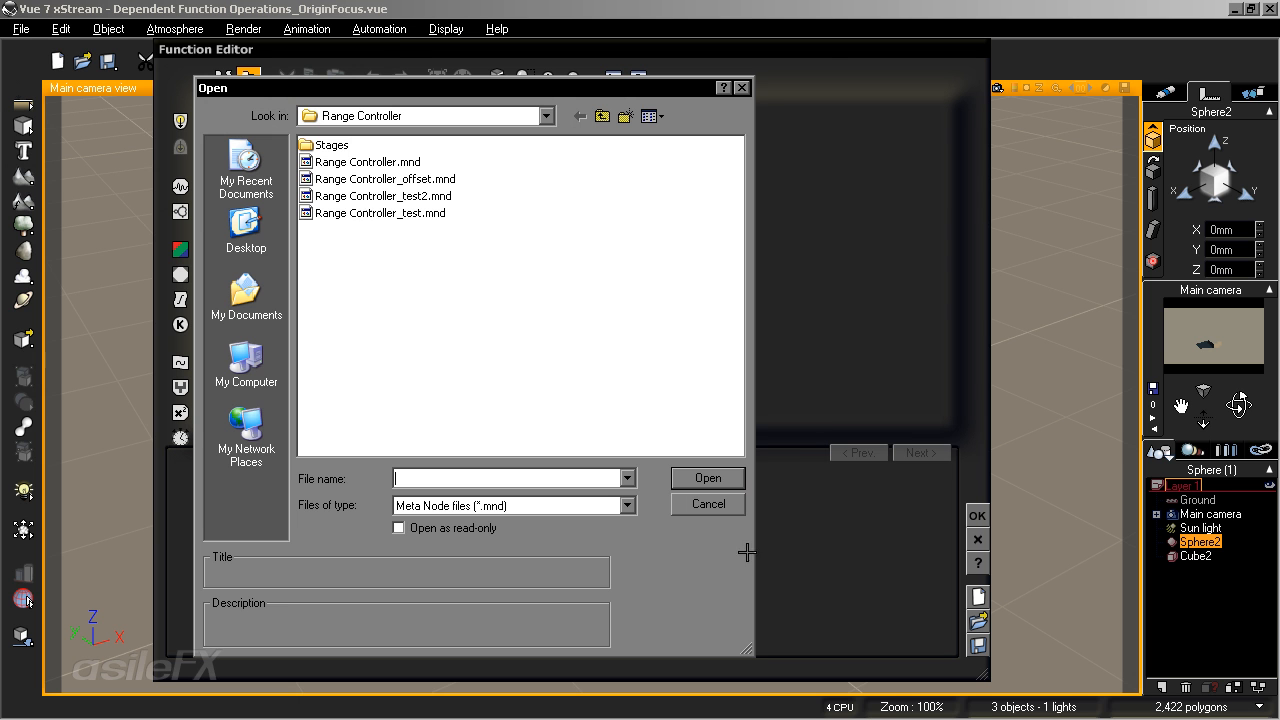
pyautogui.click(380, 179)
pyautogui.click(700, 477)
# Connect the Range Controller_offset node to the Position output, set its controller to Cube2 / Position, and accept the graph.
pyautogui.moveTo(653, 298); pyautogui.dragTo(606, 322)
pyautogui.moveTo(574, 384); pyautogui.dragTo(598, 320)
pyautogui.click(680, 507)
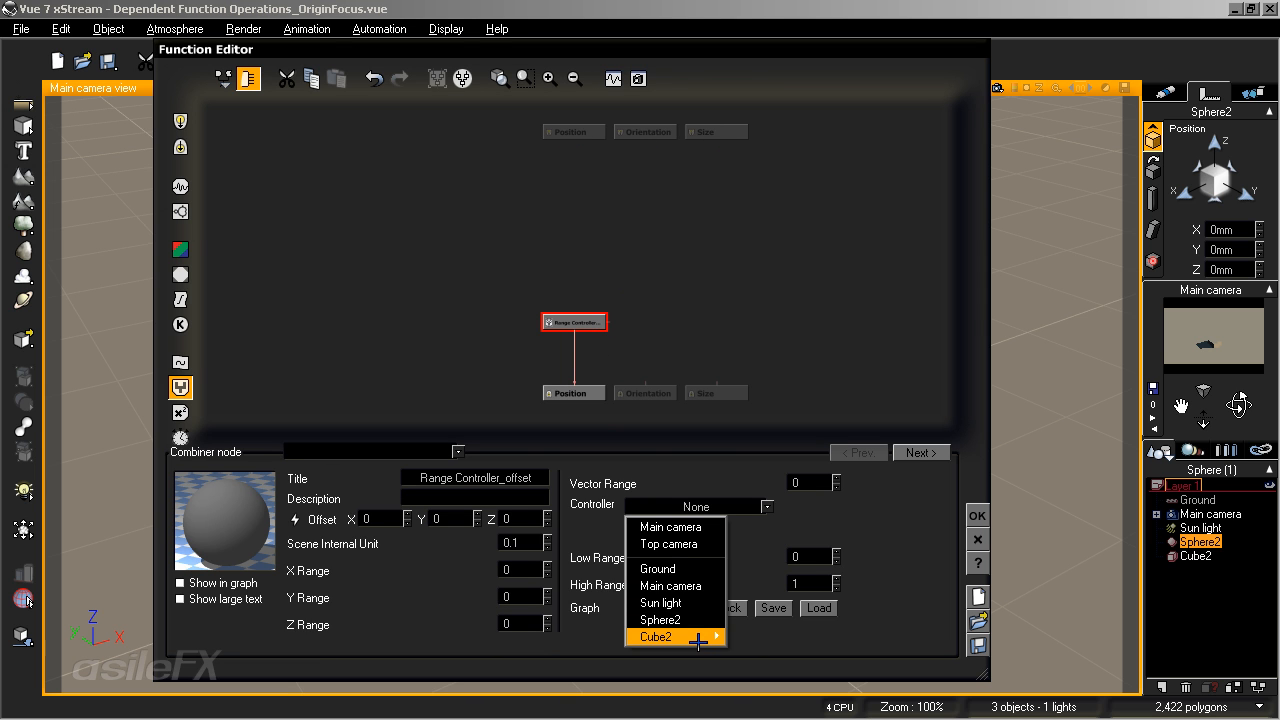
pyautogui.moveTo(705, 637)
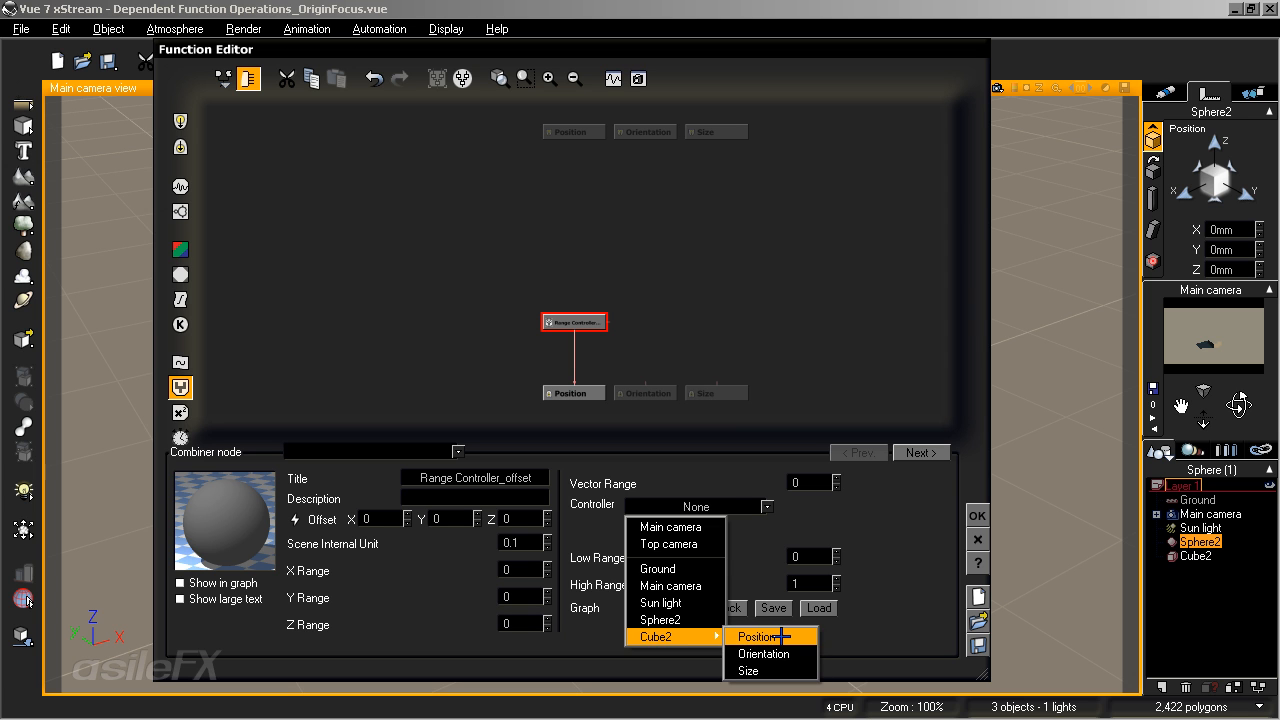
pyautogui.click(779, 636)
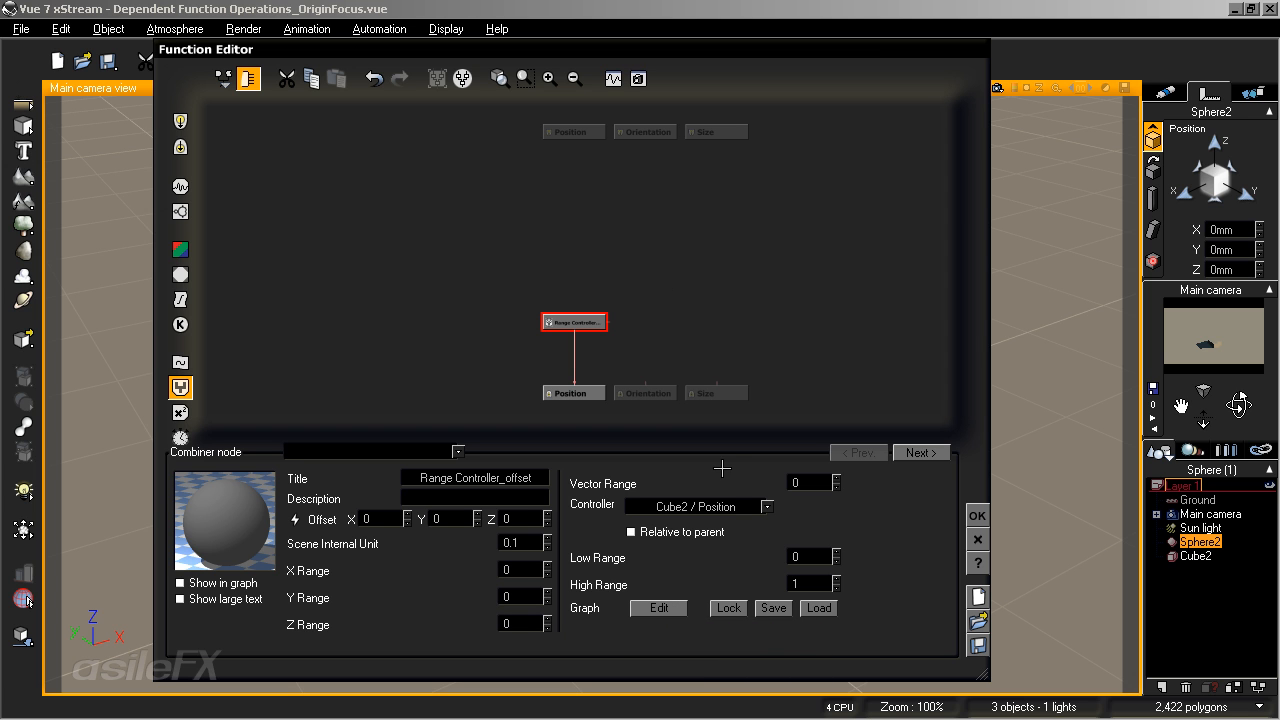
pyautogui.click(977, 516)
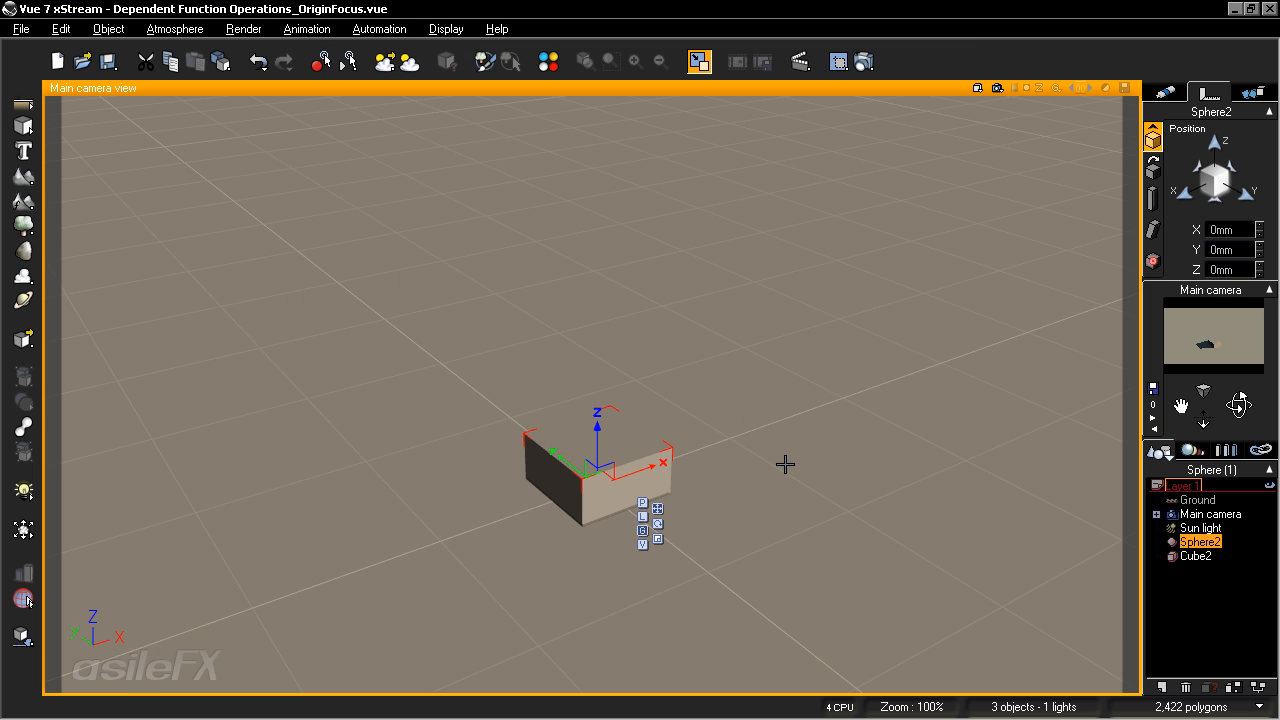
# Test the link by moving the cube along X to about 25.6 m and back close to the origin.
pyautogui.click(1206, 557)
pyautogui.moveTo(629, 471); pyautogui.dragTo(929, 370)
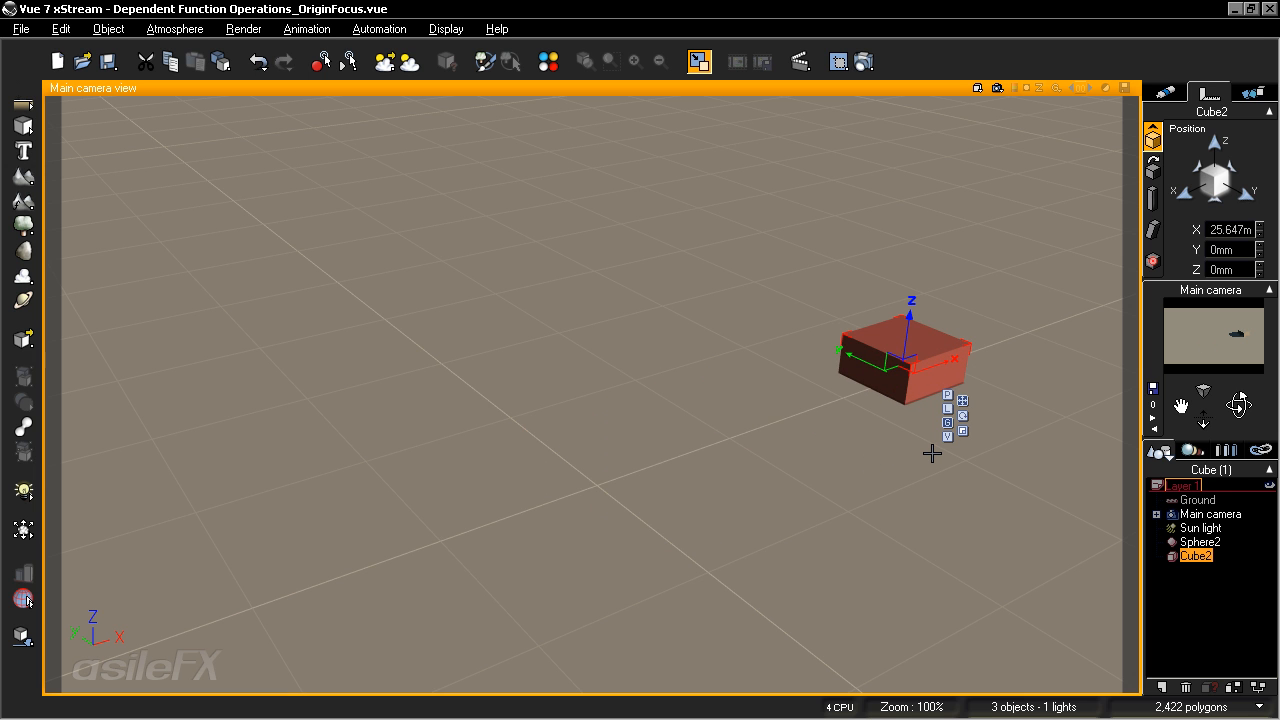
pyautogui.moveTo(935, 356); pyautogui.dragTo(647, 463)
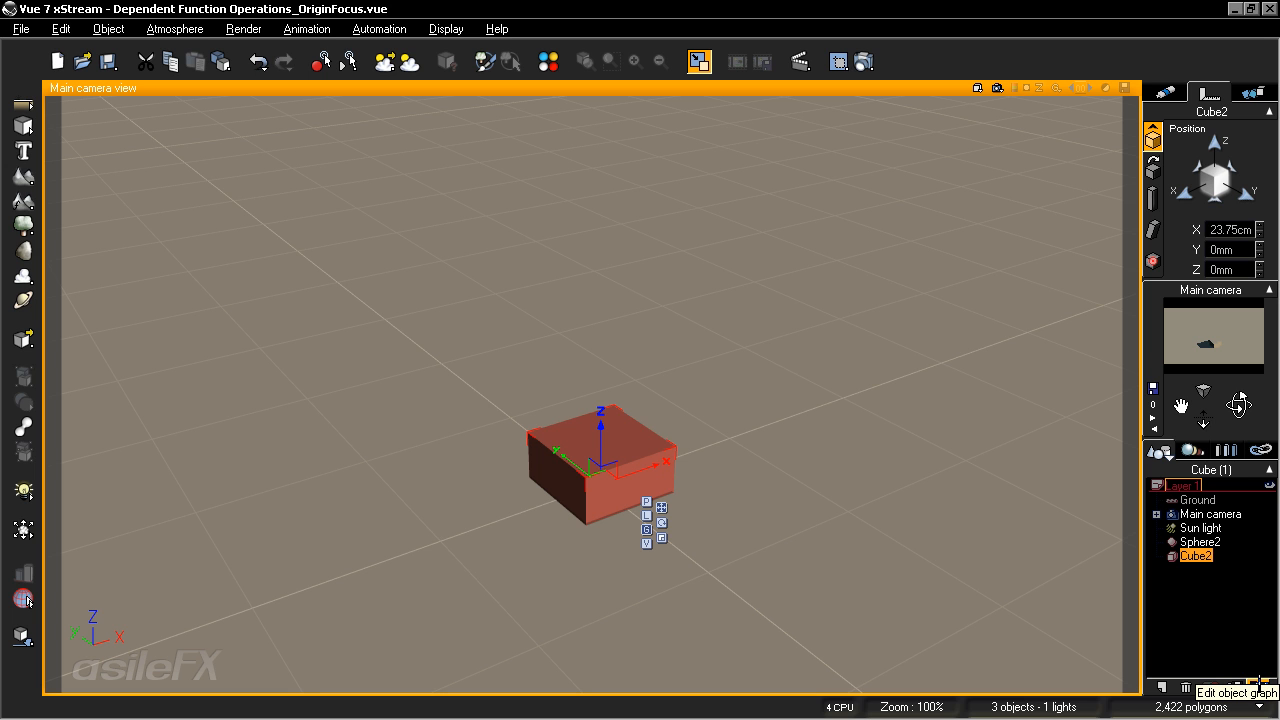
# Set the cube's X position to 0 and check the sphere's position against it.
pyautogui.click(1239, 232)
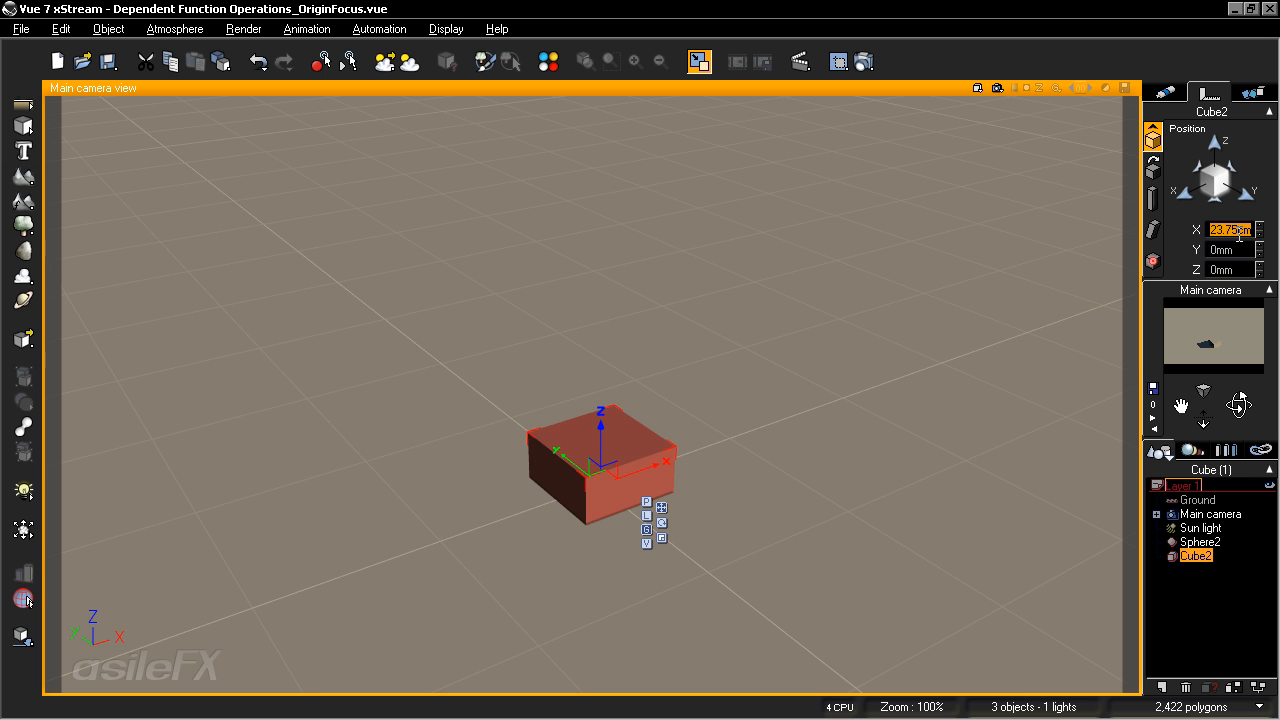
pyautogui.write('0')
pyautogui.press('Return')
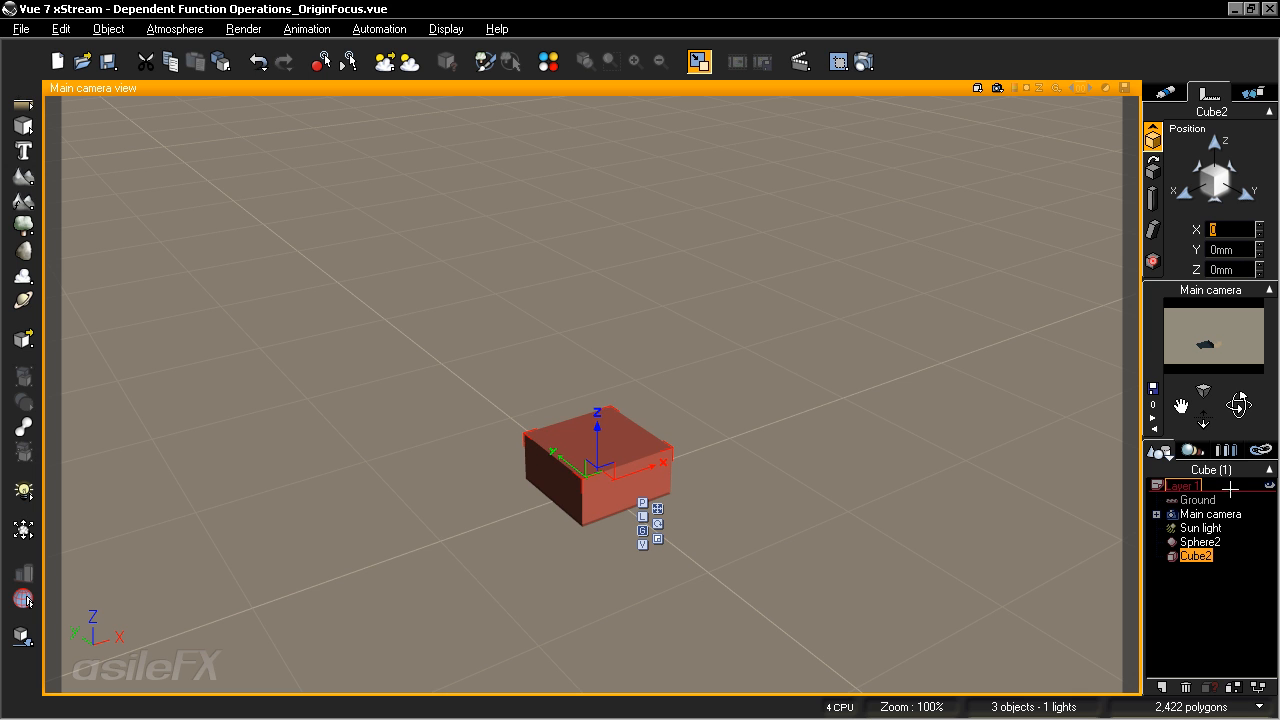
pyautogui.click(1208, 541)
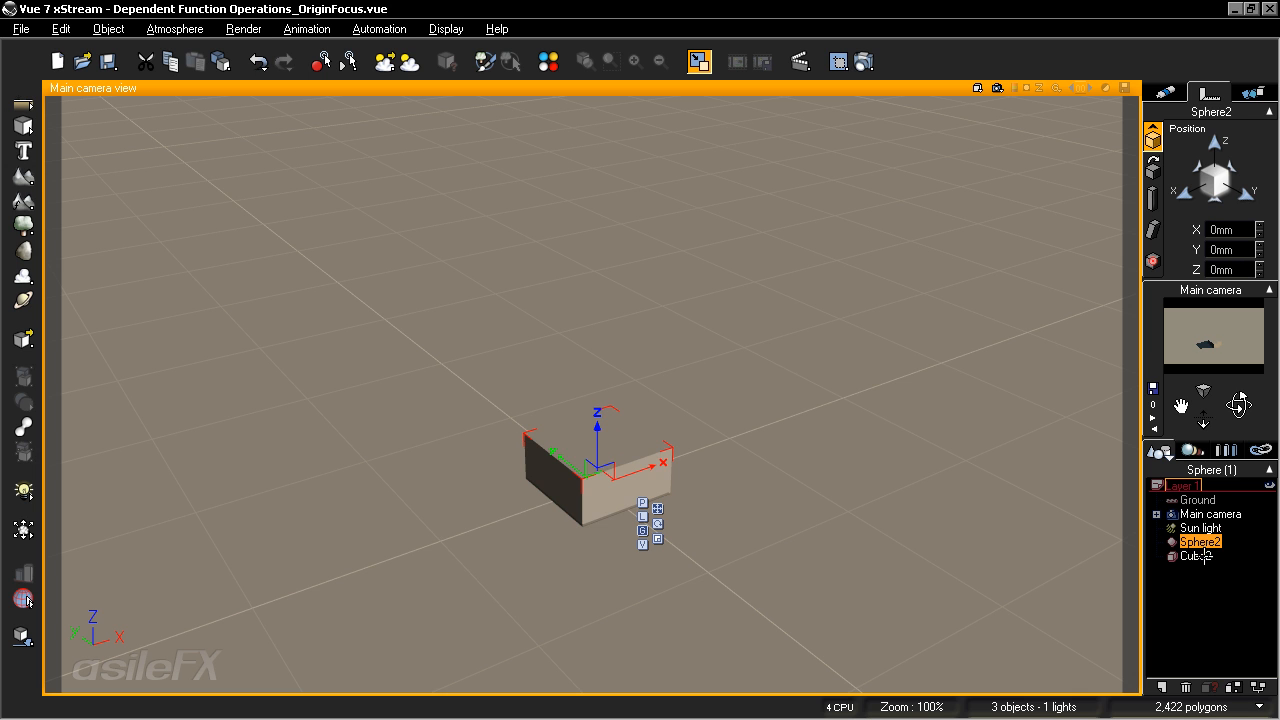
pyautogui.click(1196, 555)
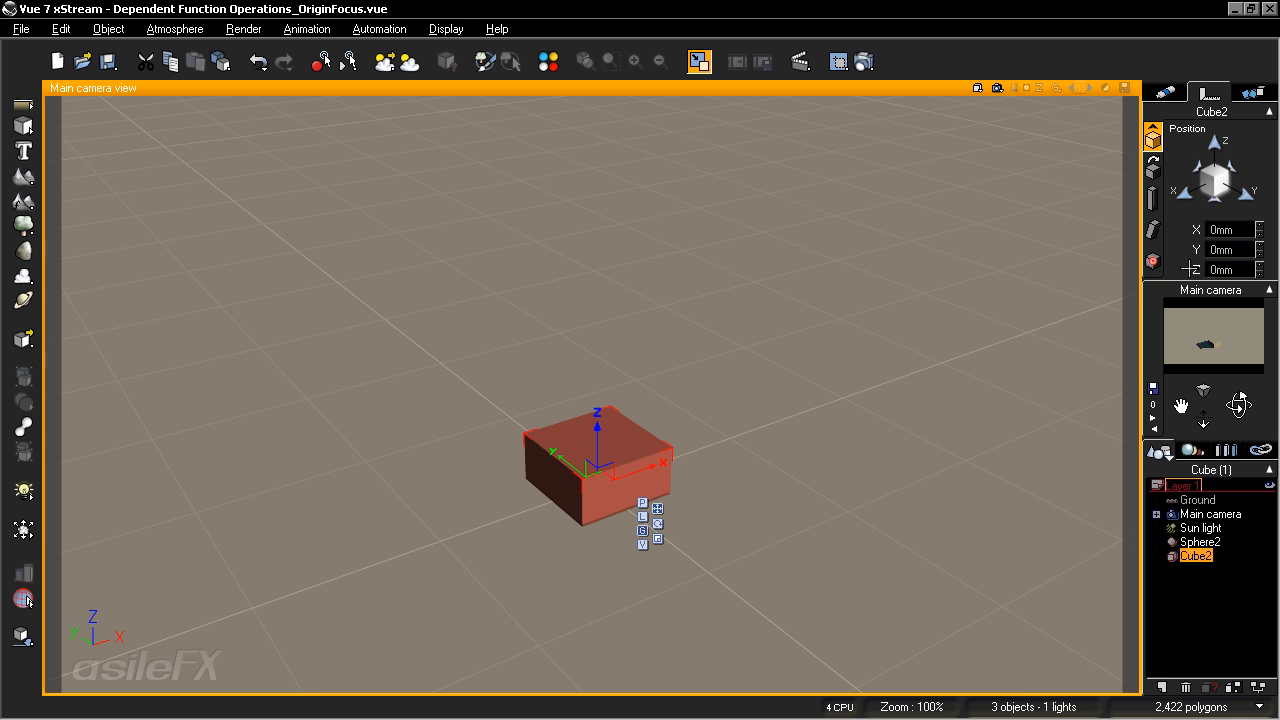
# Set the cube's Y position to 10 m and refresh the dependent sphere by deselecting.
pyautogui.doubleClick(1224, 250)
pyautogui.write('10m')
pyautogui.press('Return')
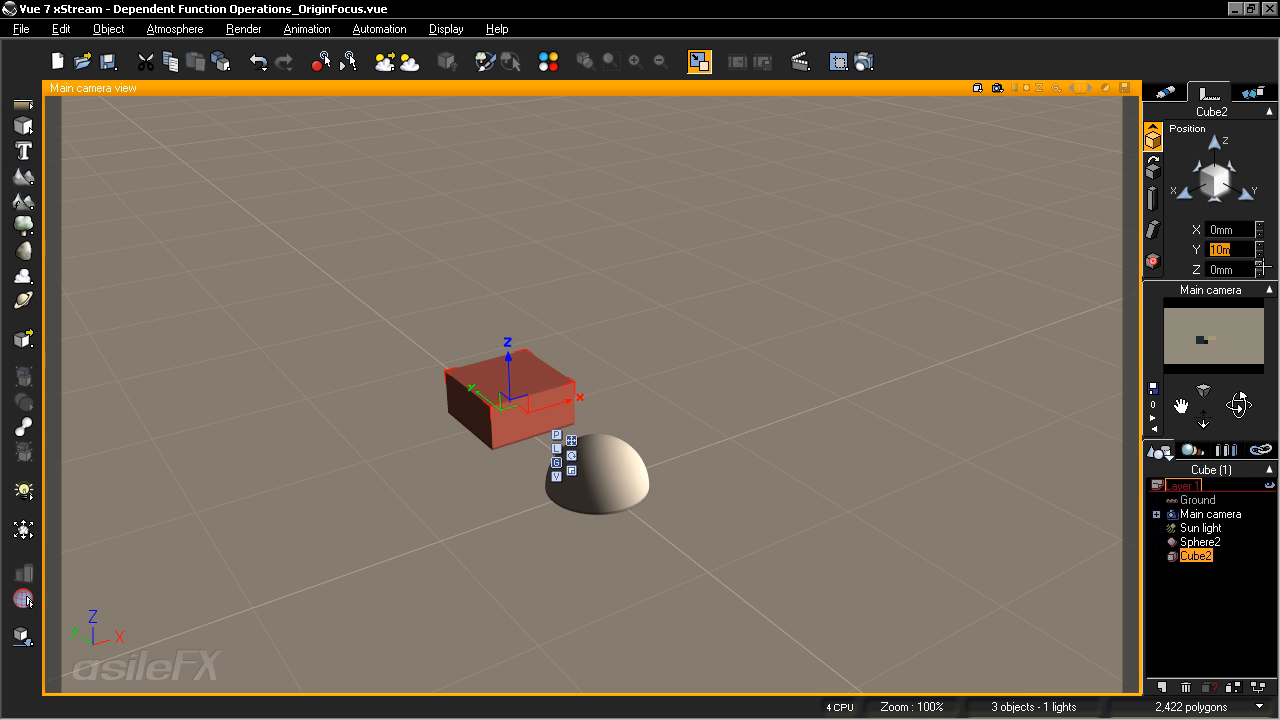
pyautogui.click(1221, 600)
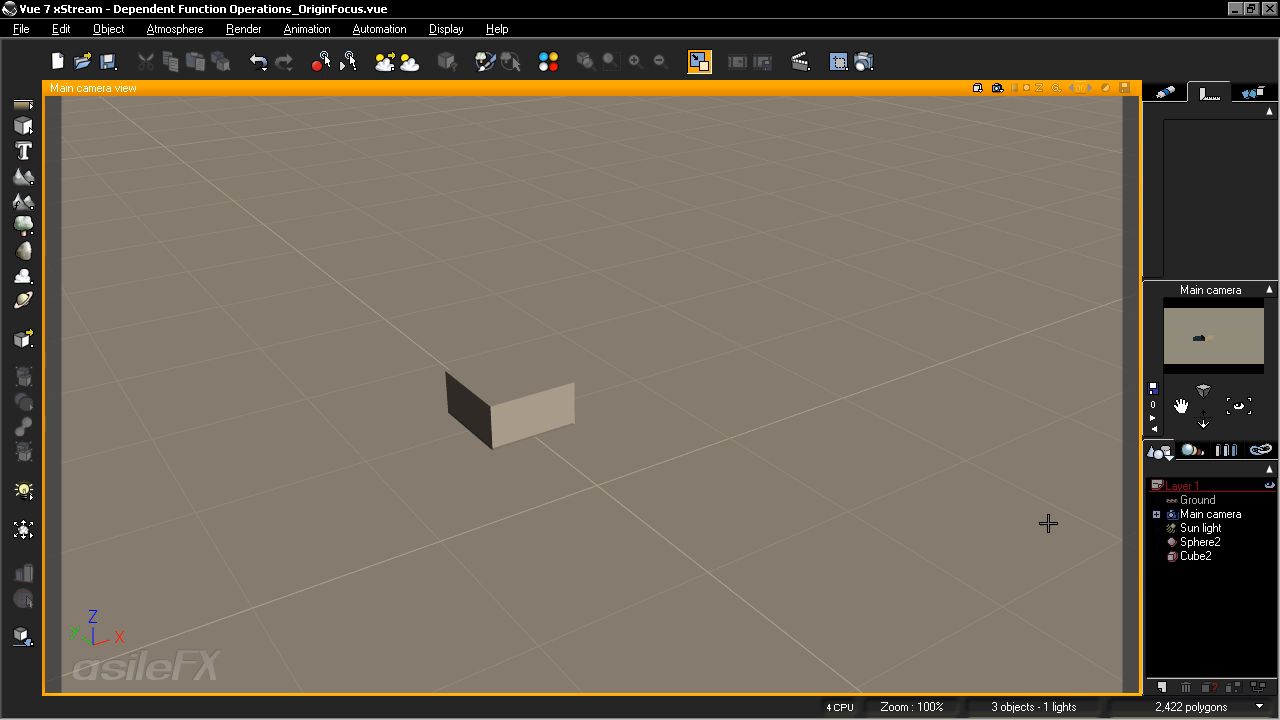
pyautogui.click(1200, 557)
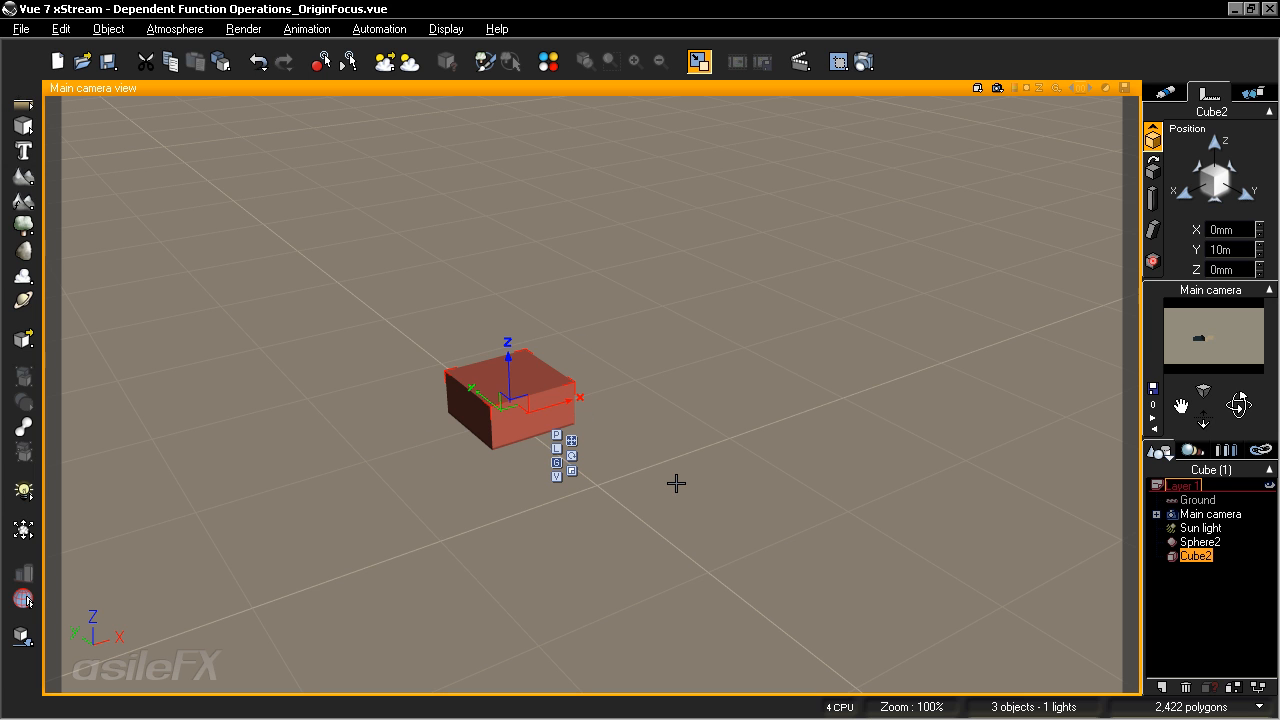
# Set the Offset Y of the sphere's Range Controller_offset node to -10, accept the graph, and check the sphere's position.
pyautogui.click(1203, 542)
pyautogui.click(1258, 688)
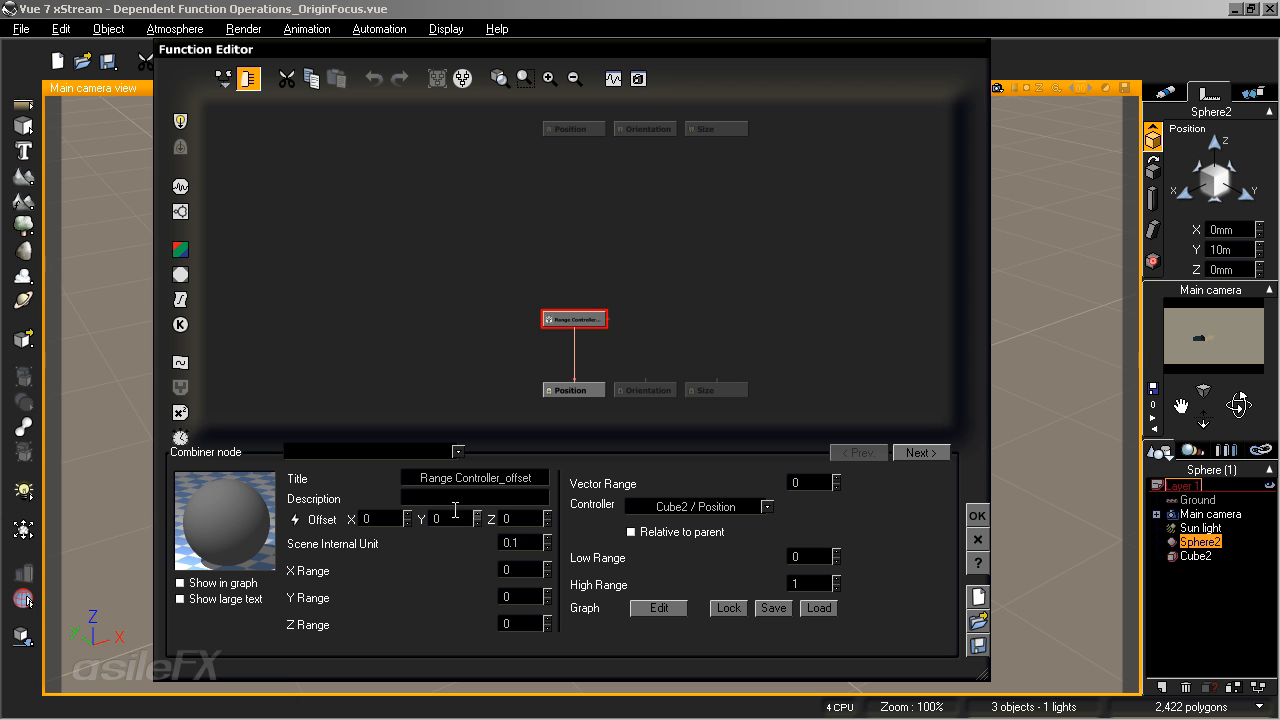
pyautogui.click(451, 516)
pyautogui.press('Return')
pyautogui.click(977, 515)
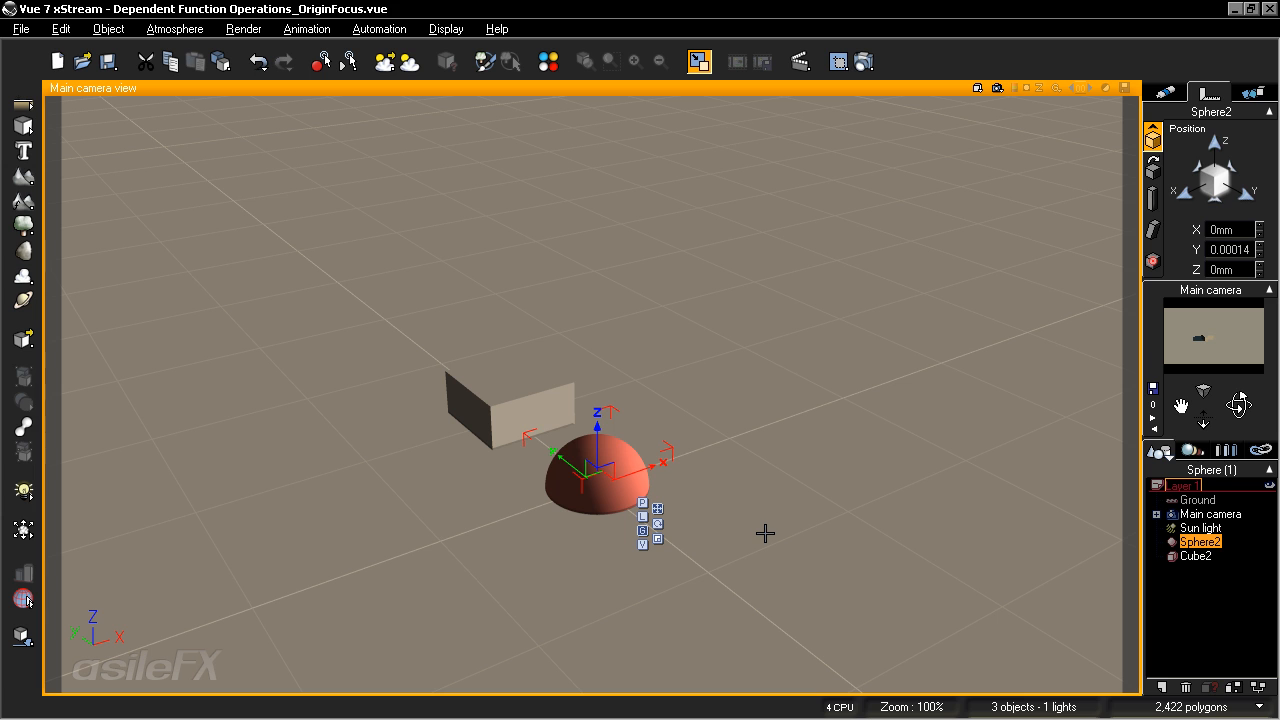
pyautogui.click(1227, 591)
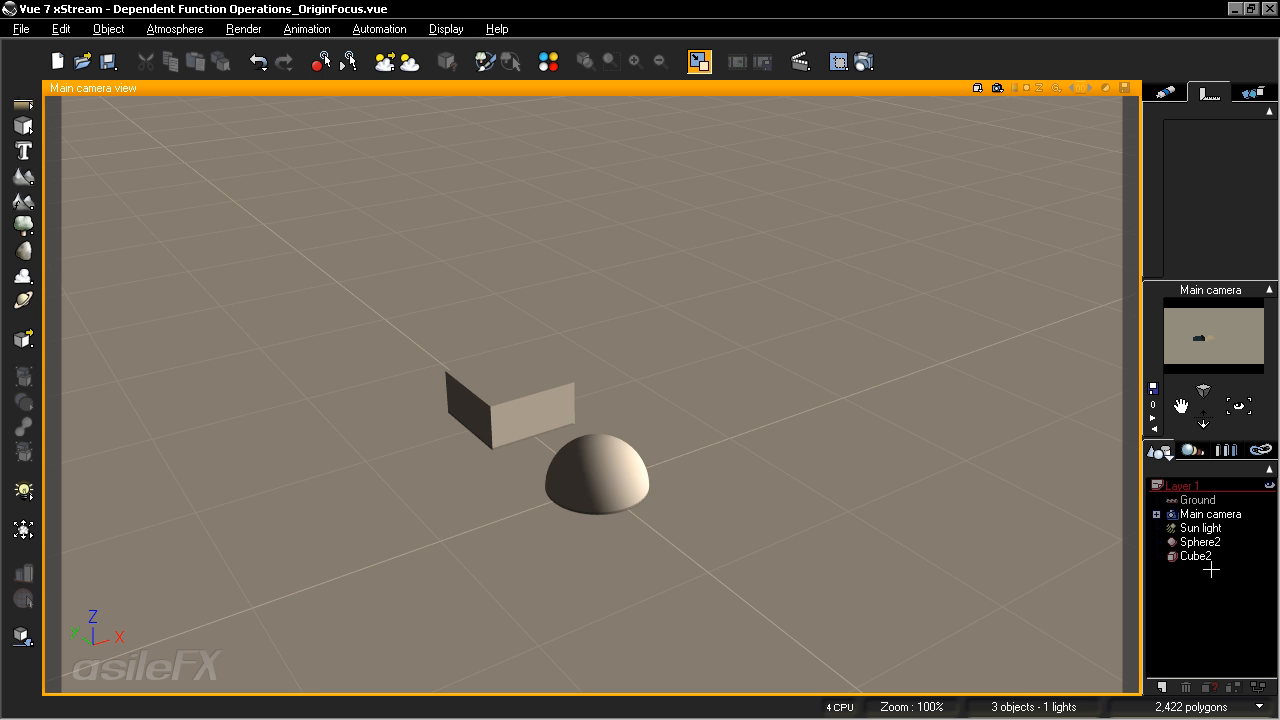
pyautogui.click(1199, 541)
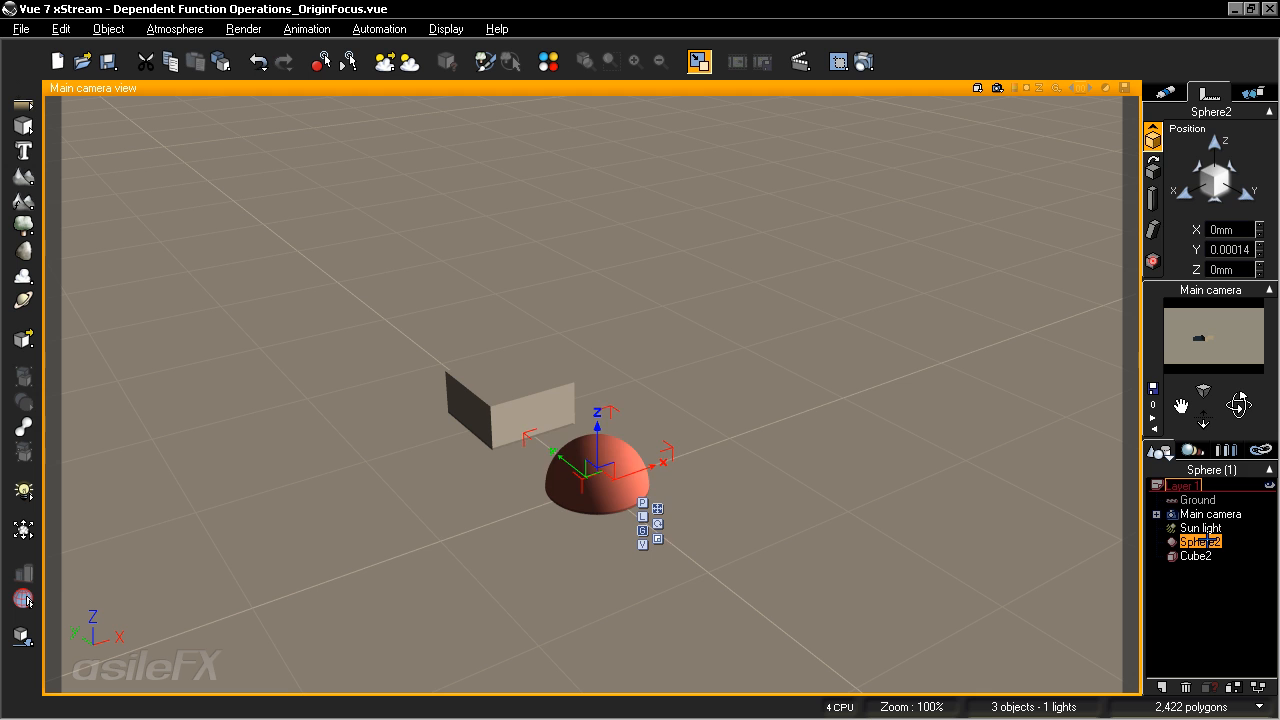
# Shift the cube along X to about 5 cm and check how the sphere follows.
pyautogui.click(1197, 556)
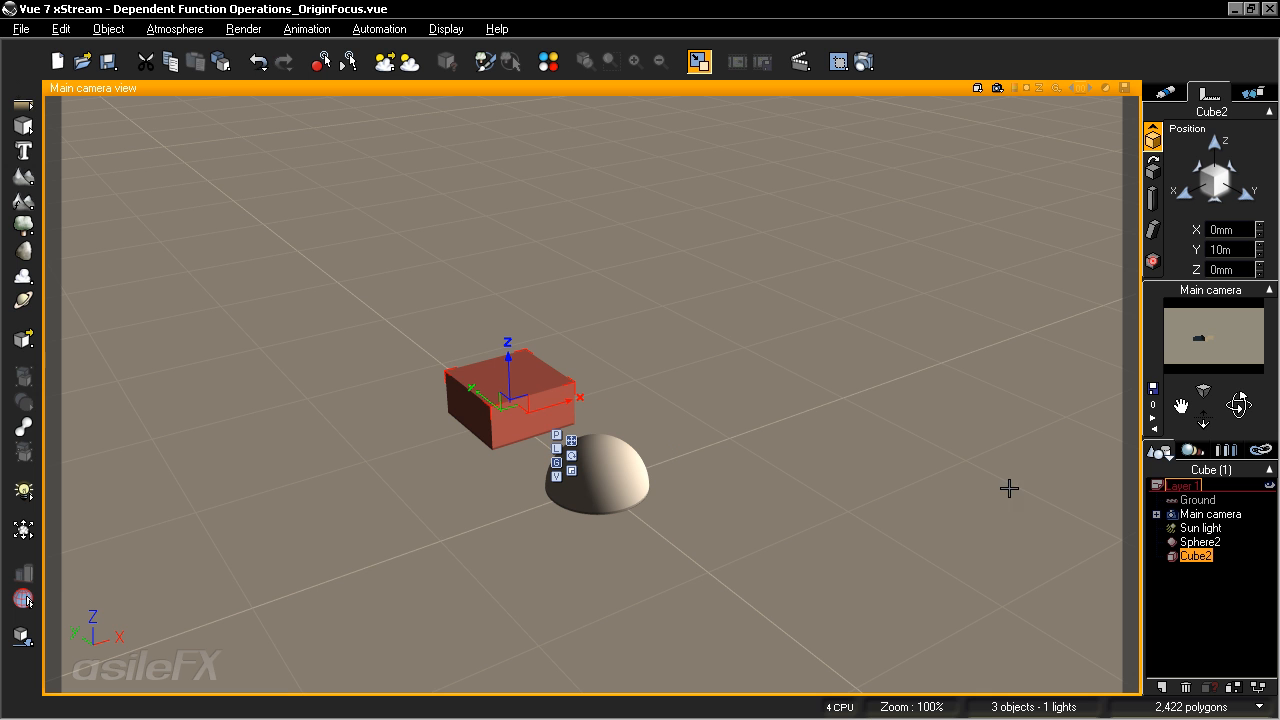
pyautogui.moveTo(532, 405); pyautogui.dragTo(574, 449)
pyautogui.click(1201, 541)
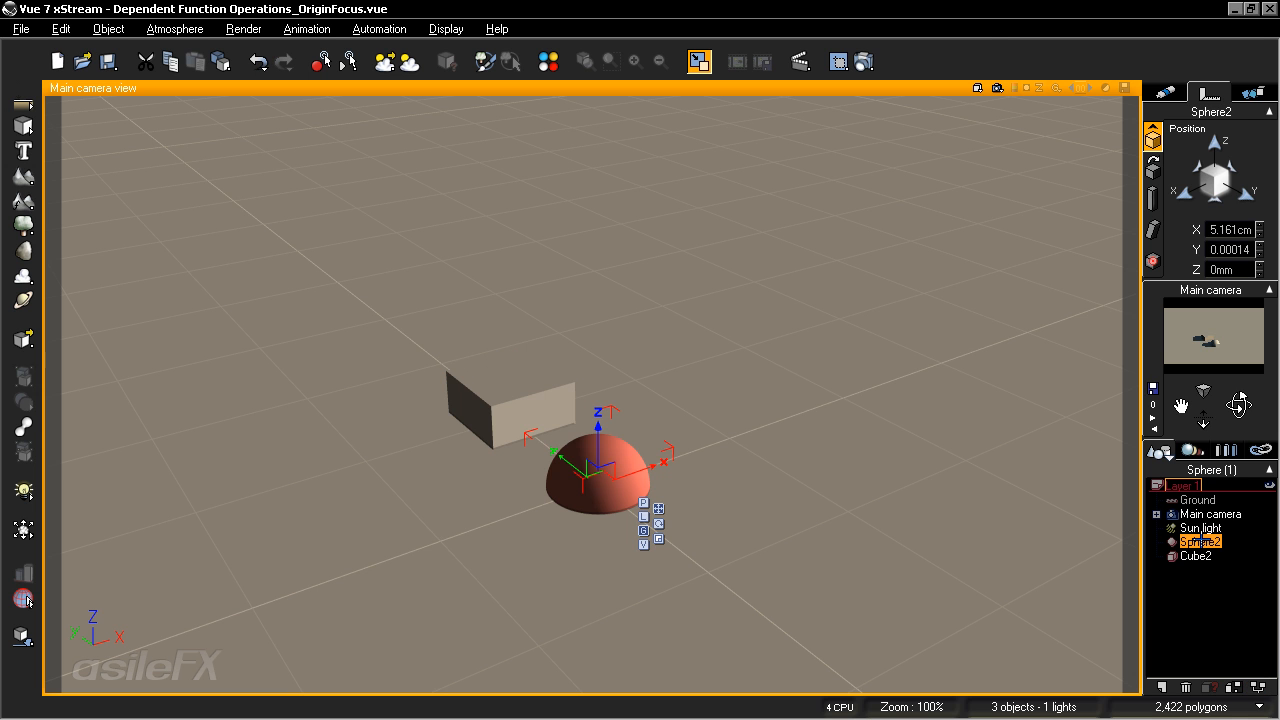
# Change the Vector Range of the sphere's Range Controller_offset node and accept the graph.
pyautogui.click(1258, 688)
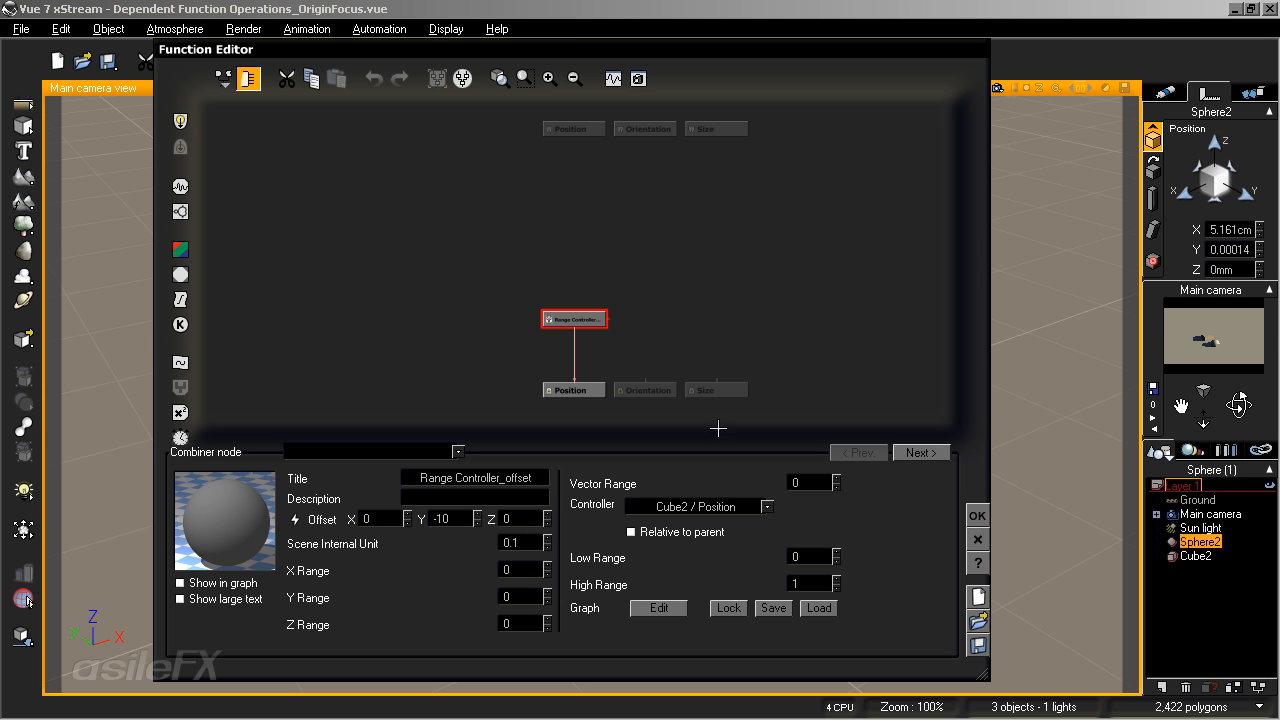
pyautogui.click(815, 483)
pyautogui.click(975, 515)
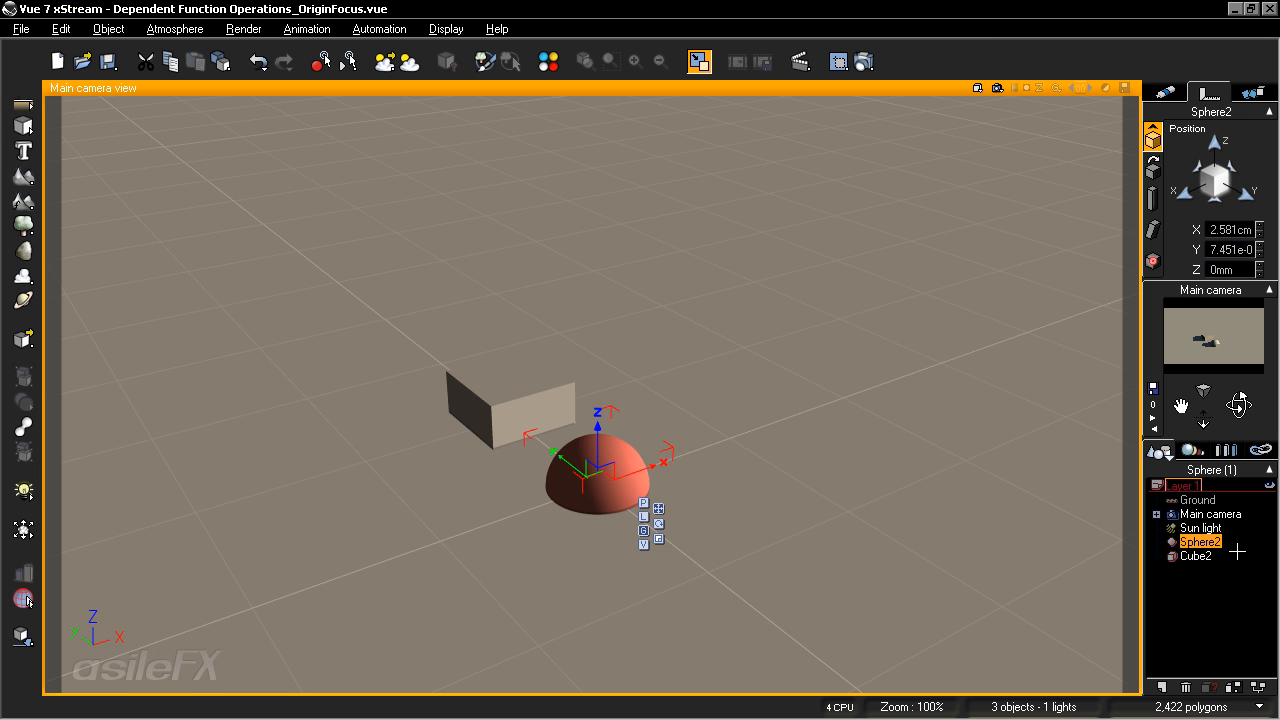
# Set the cube's X position to 20 and refresh the dependent sphere by deselecting.
pyautogui.click(1198, 556)
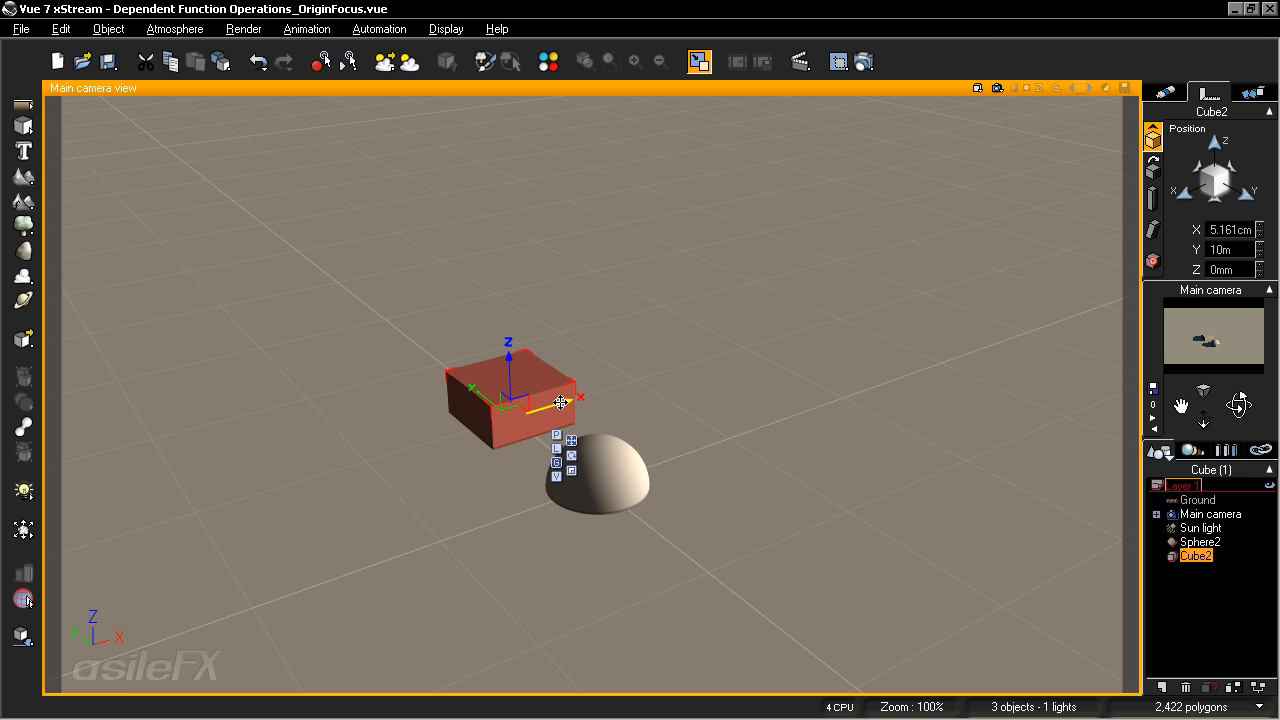
pyautogui.click(1239, 231)
pyautogui.write('20')
pyautogui.press('Return')
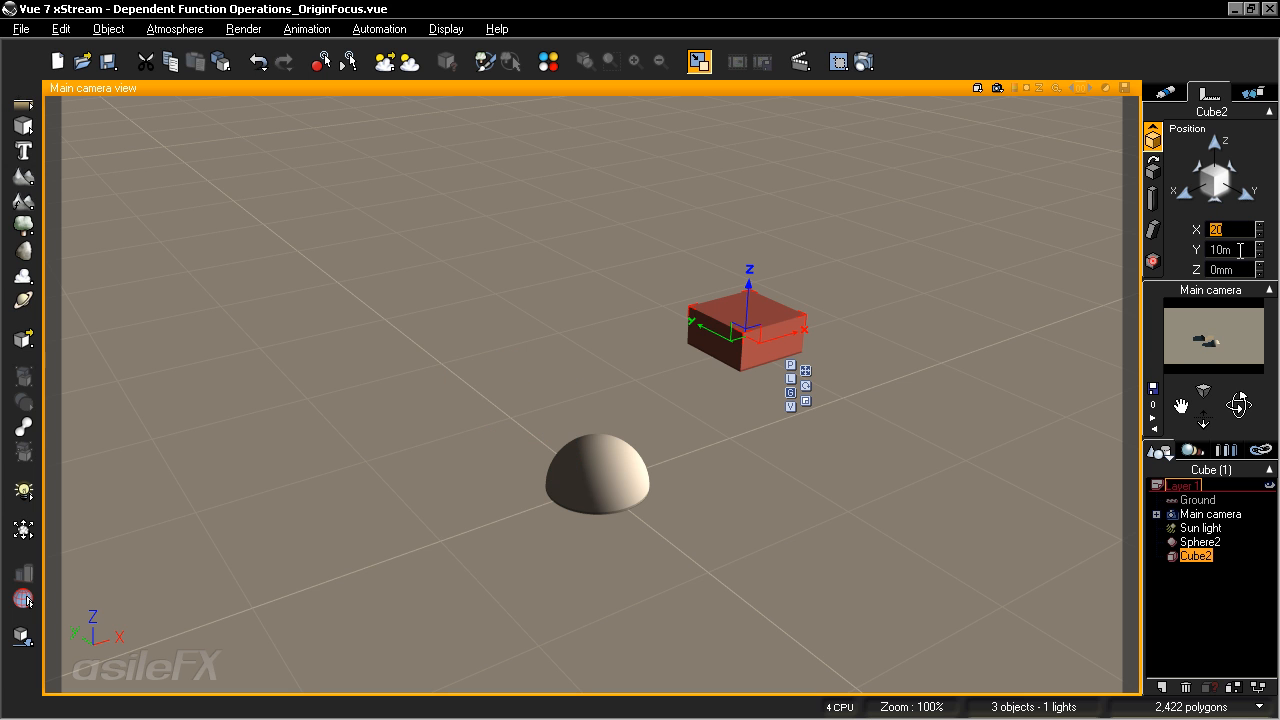
pyautogui.click(1196, 602)
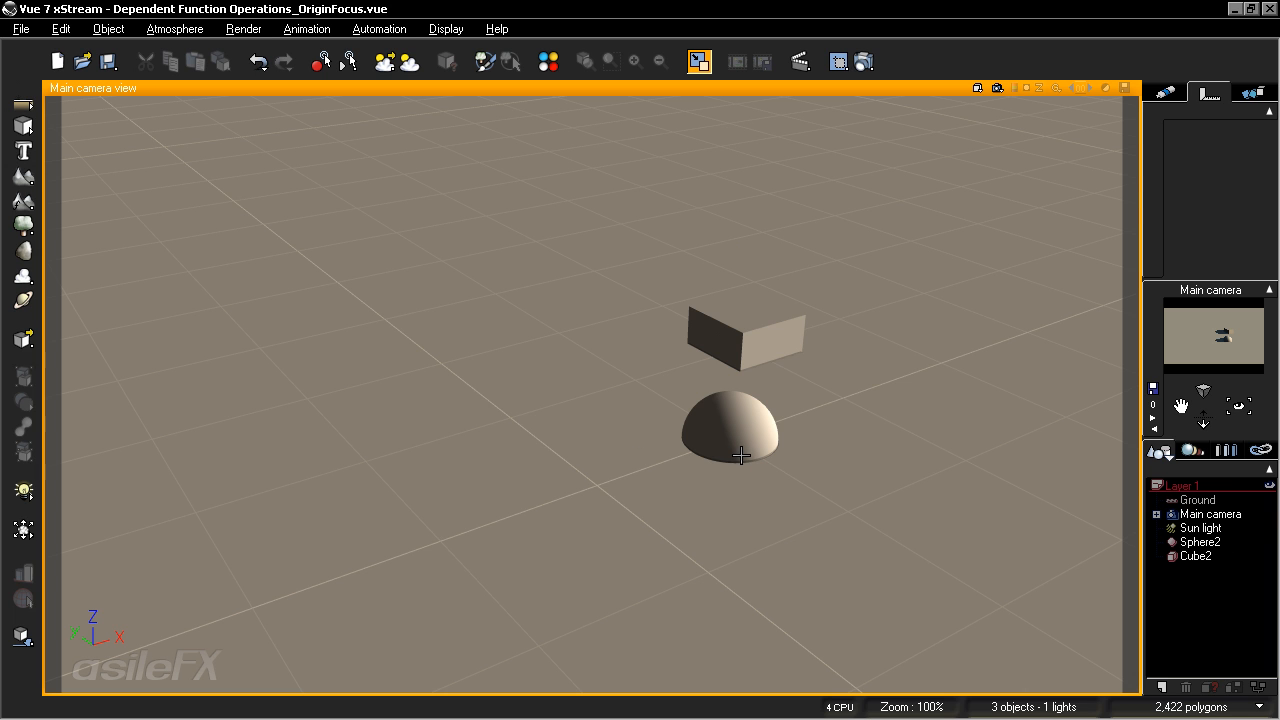
# Check the X, Y and Z positions of the sphere and the cube, and clear the selection.
pyautogui.click(1205, 542)
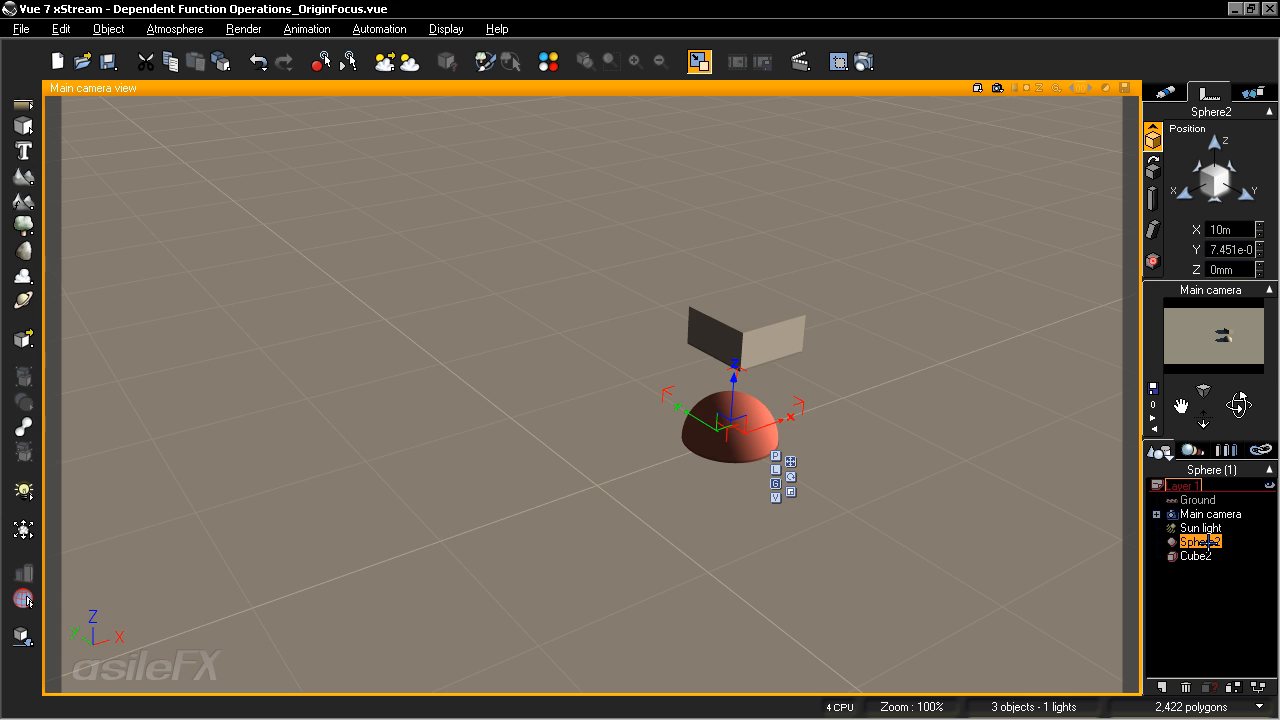
pyautogui.click(1198, 556)
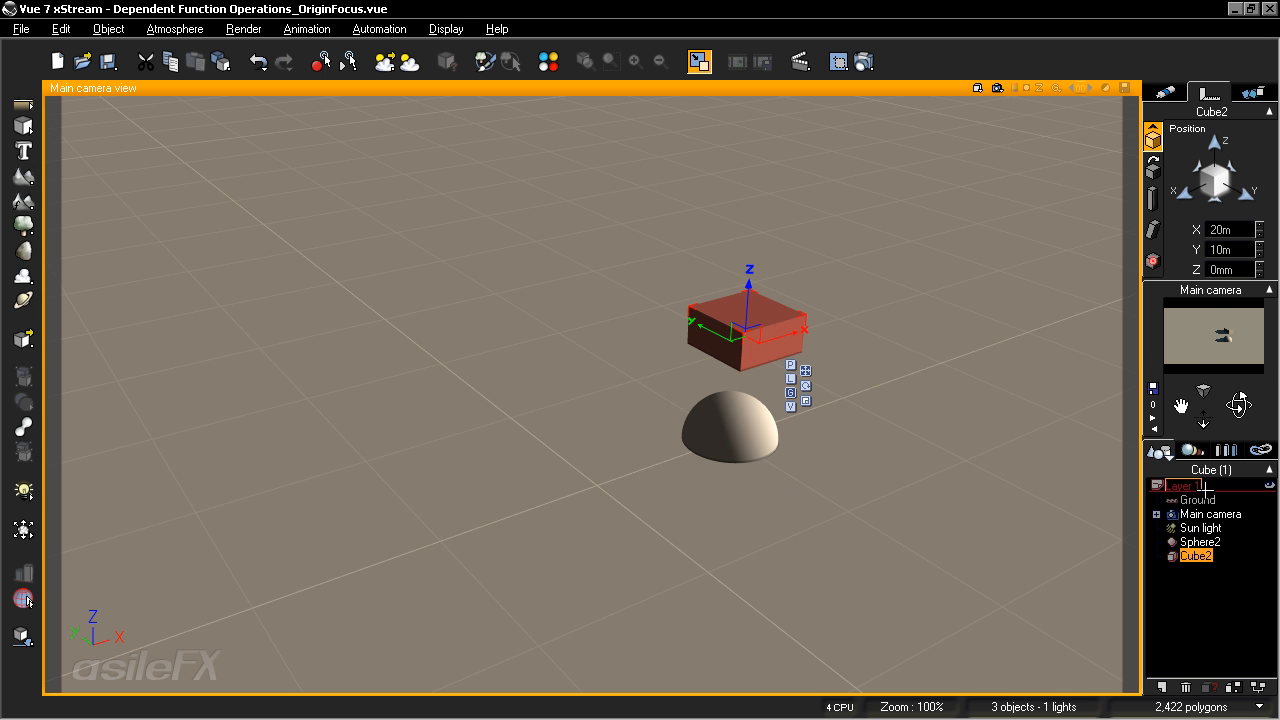
pyautogui.click(1215, 606)
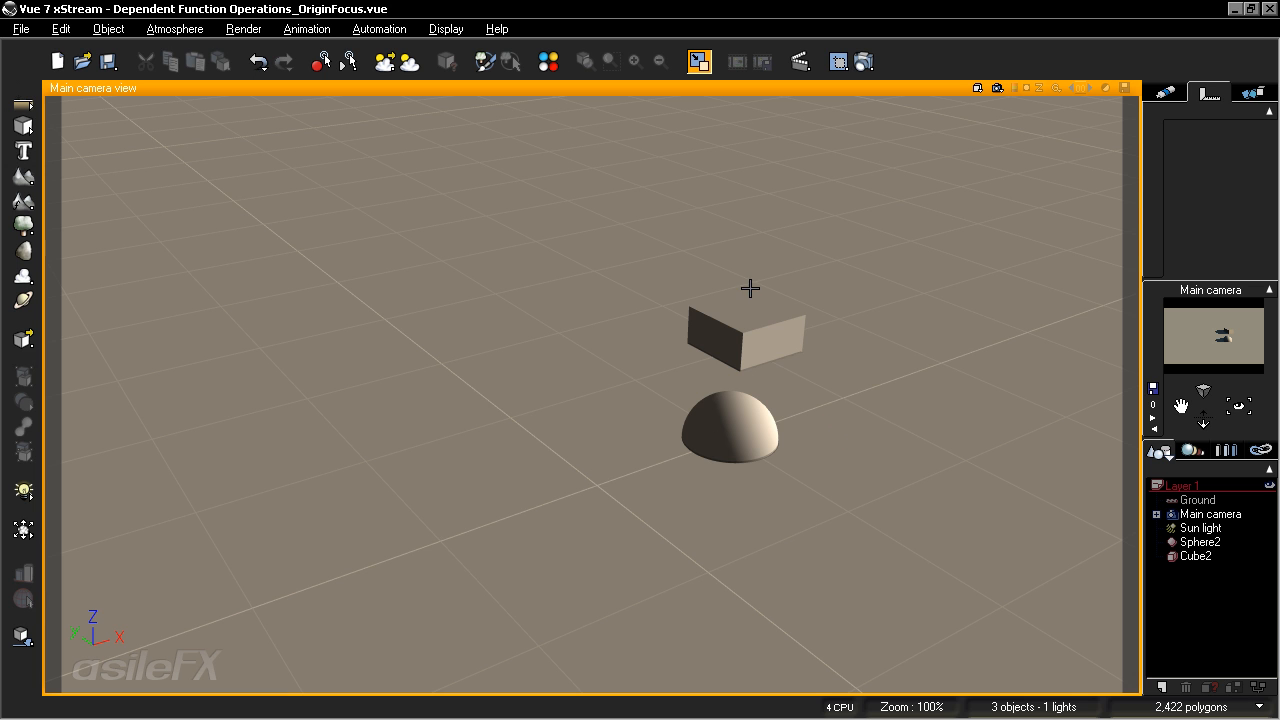
pyautogui.click(754, 329)
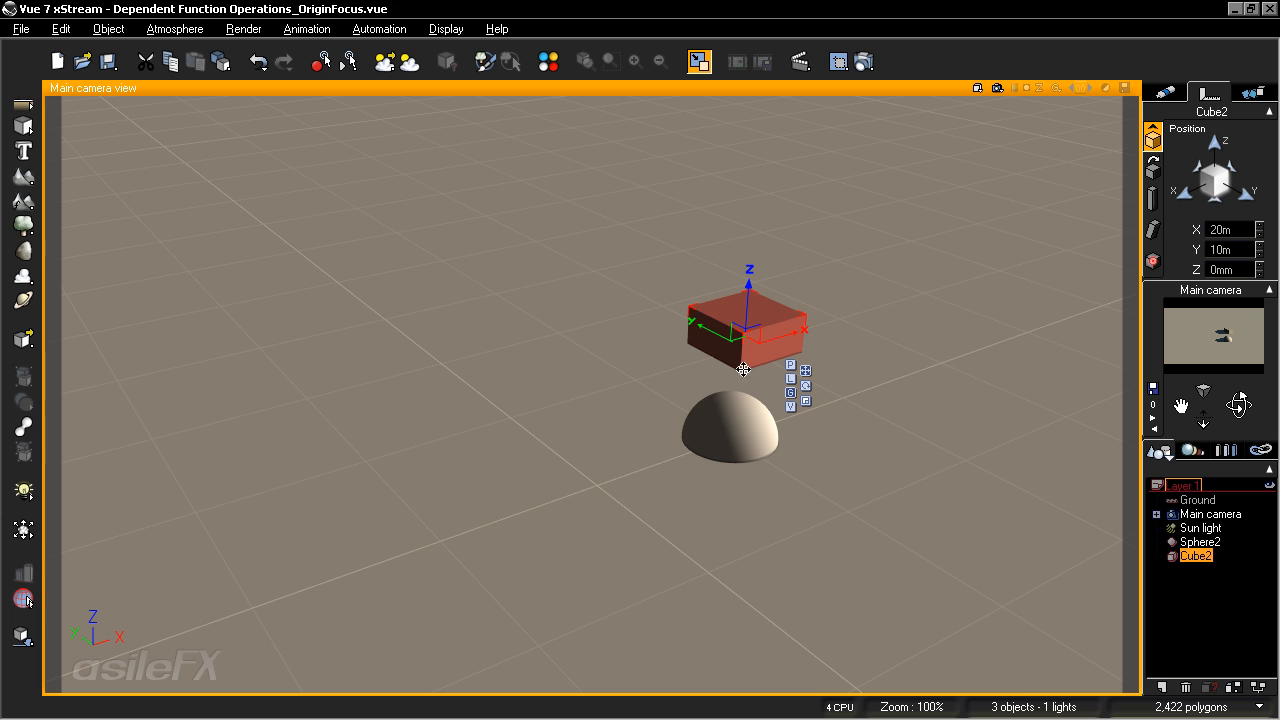
pyautogui.click(1208, 599)
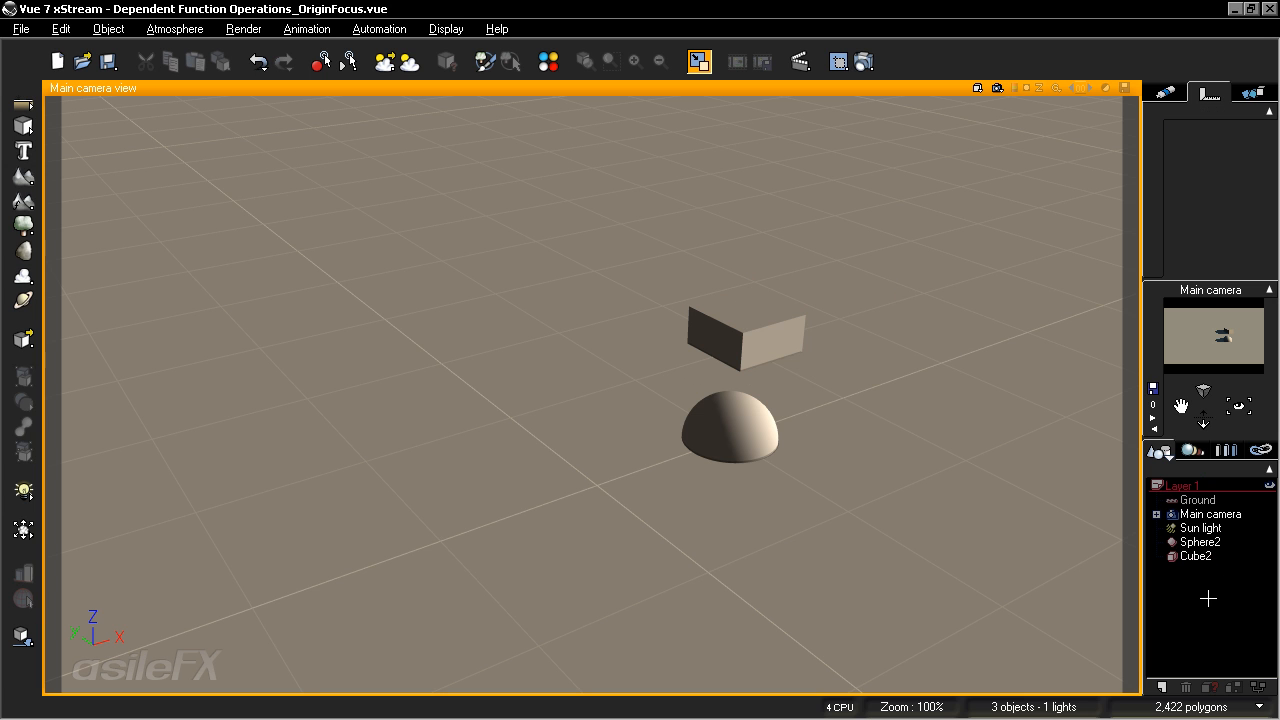
# Set the Vector Range of the sphere's Range Controller_offset node to 10, accept the graph, and check the cube's position against the sphere.
pyautogui.click(1203, 540)
pyautogui.click(1257, 687)
pyautogui.doubleClick(819, 488)
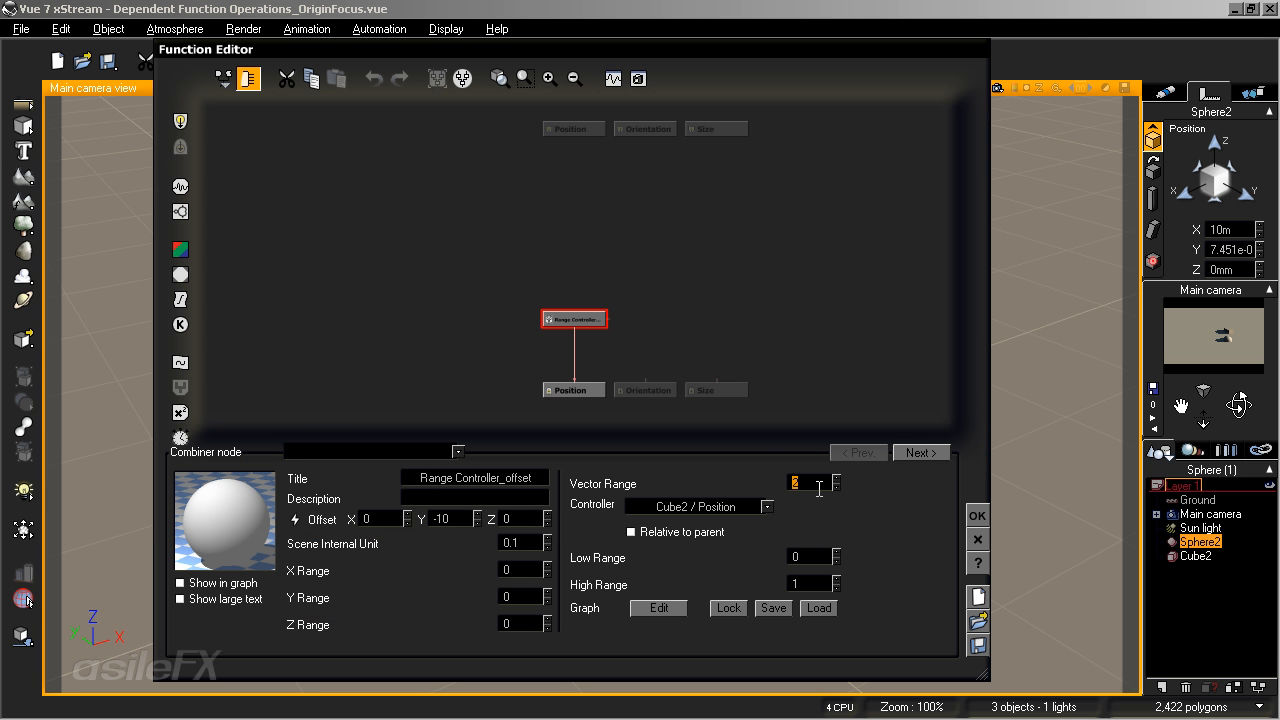
pyautogui.click(977, 516)
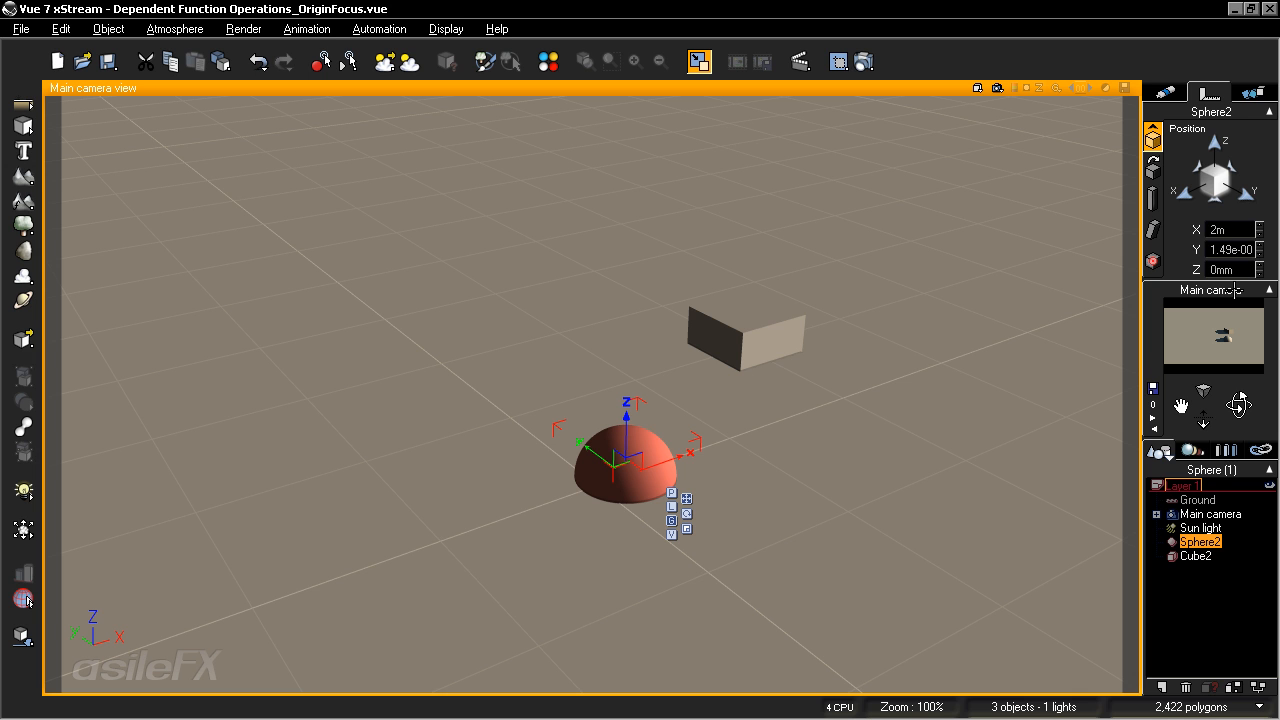
pyautogui.click(764, 340)
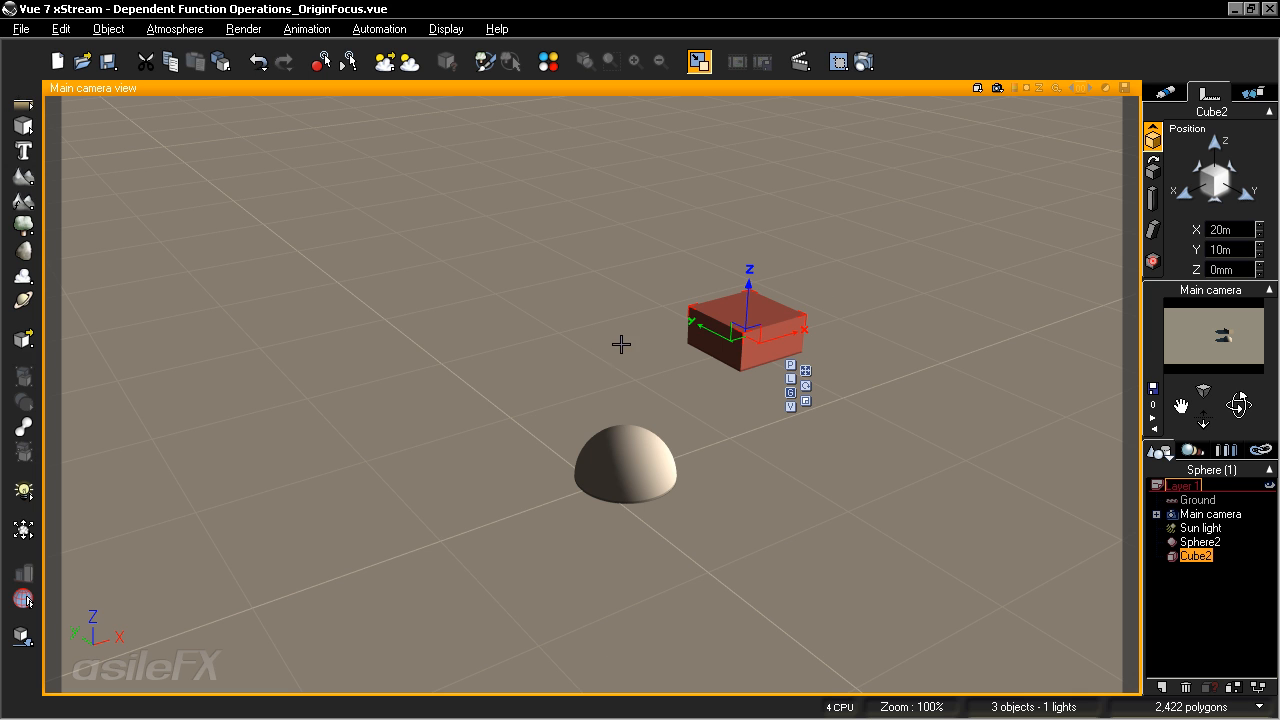
pyautogui.click(716, 422)
pyautogui.click(791, 317)
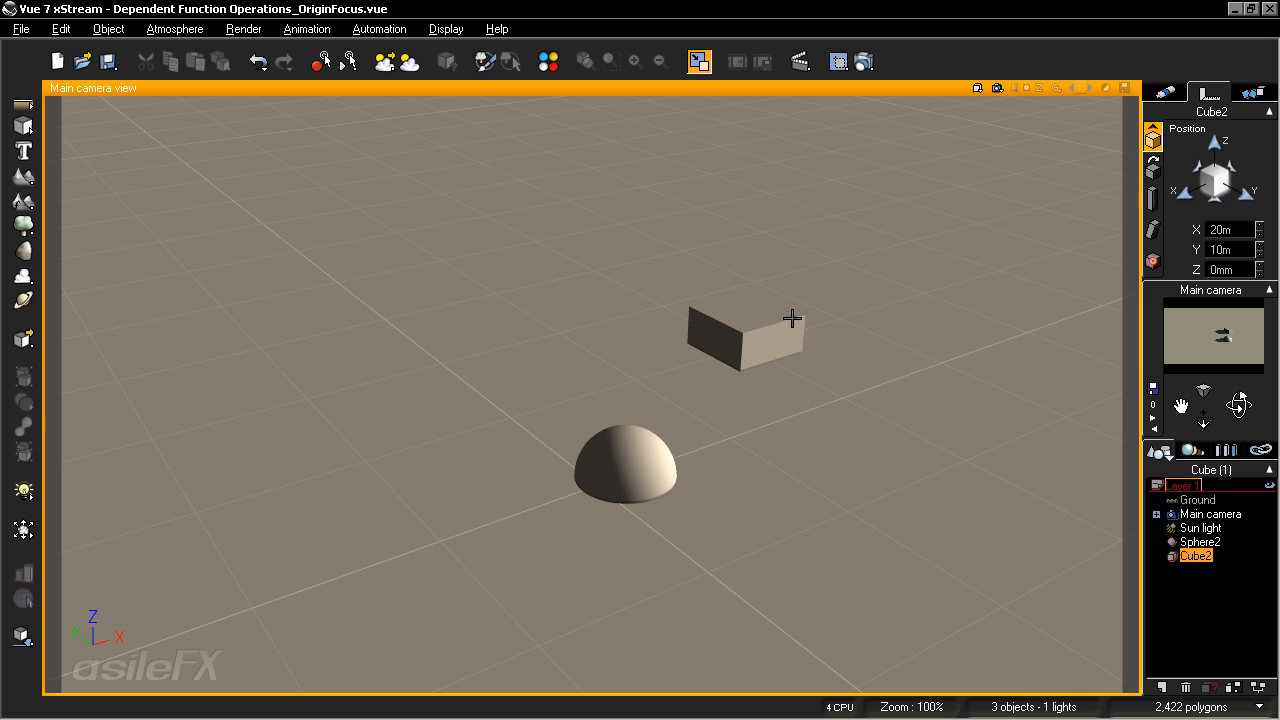
# Set the Vector Range of the sphere's Range Controller_offset node to 5 and accept the graph.
pyautogui.click(1205, 541)
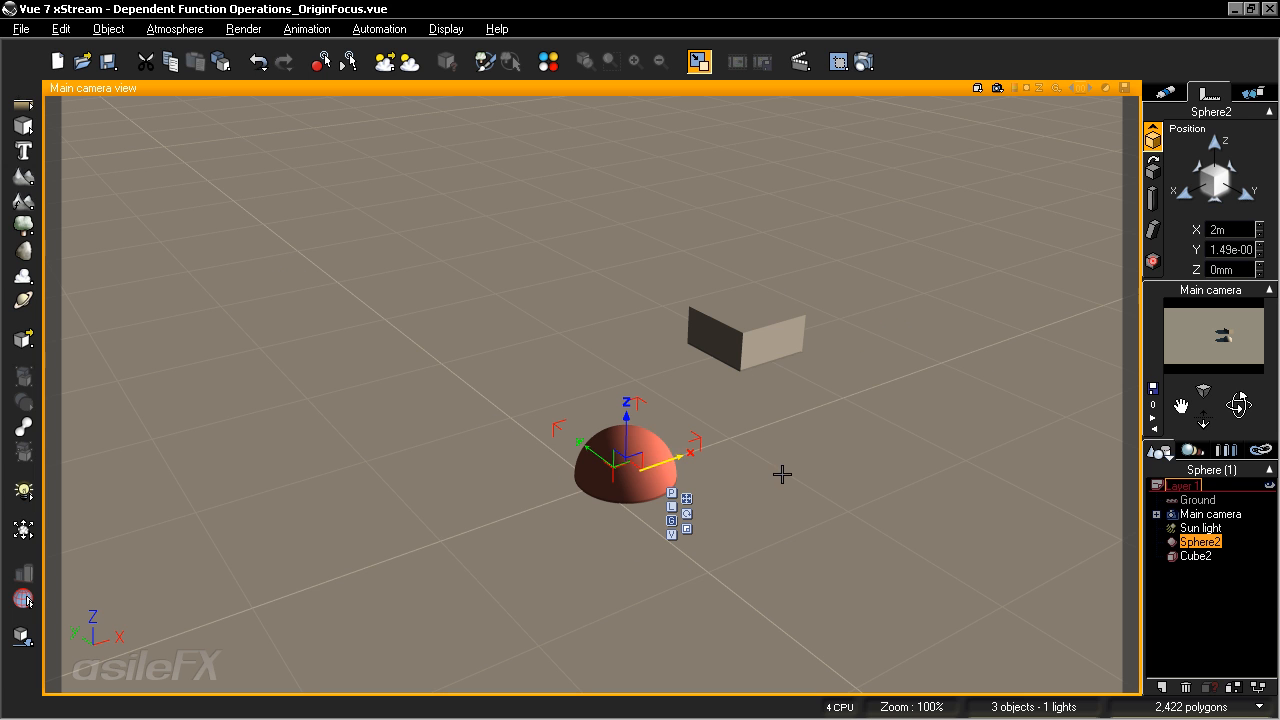
pyautogui.click(1258, 687)
pyautogui.moveTo(720, 380); pyautogui.dragTo(666, 357)
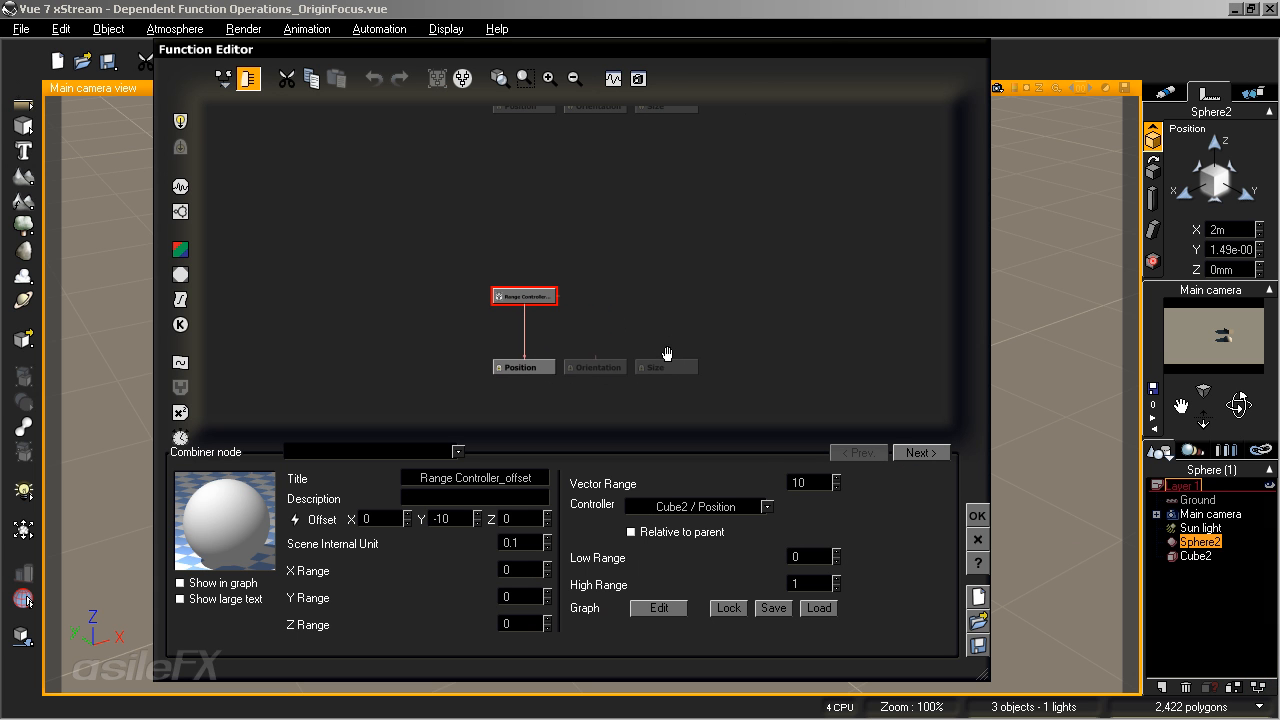
pyautogui.doubleClick(807, 477)
pyautogui.write('5')
pyautogui.press('Return')
pyautogui.click(975, 515)
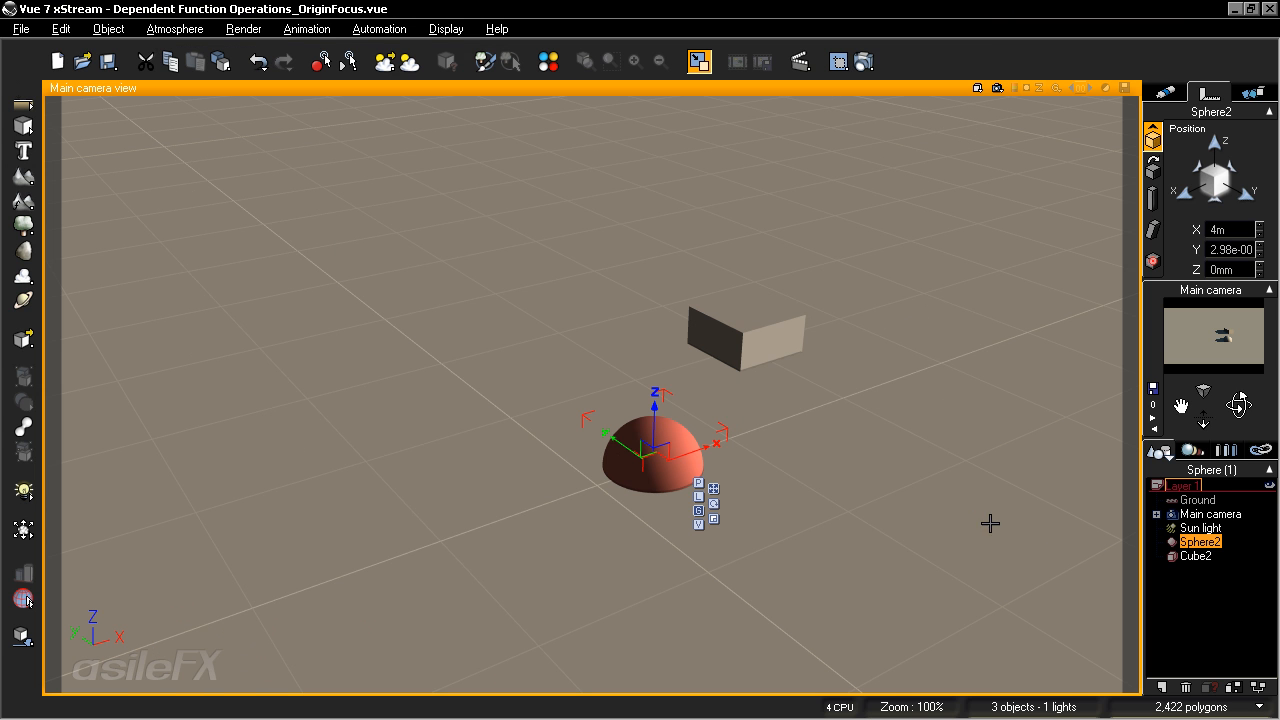
# Compare the cube's position with the sphere's under the new Vector Range, ending with nothing selected.
pyautogui.click(1200, 578)
pyautogui.click(1196, 556)
pyautogui.click(1200, 541)
pyautogui.click(1220, 581)
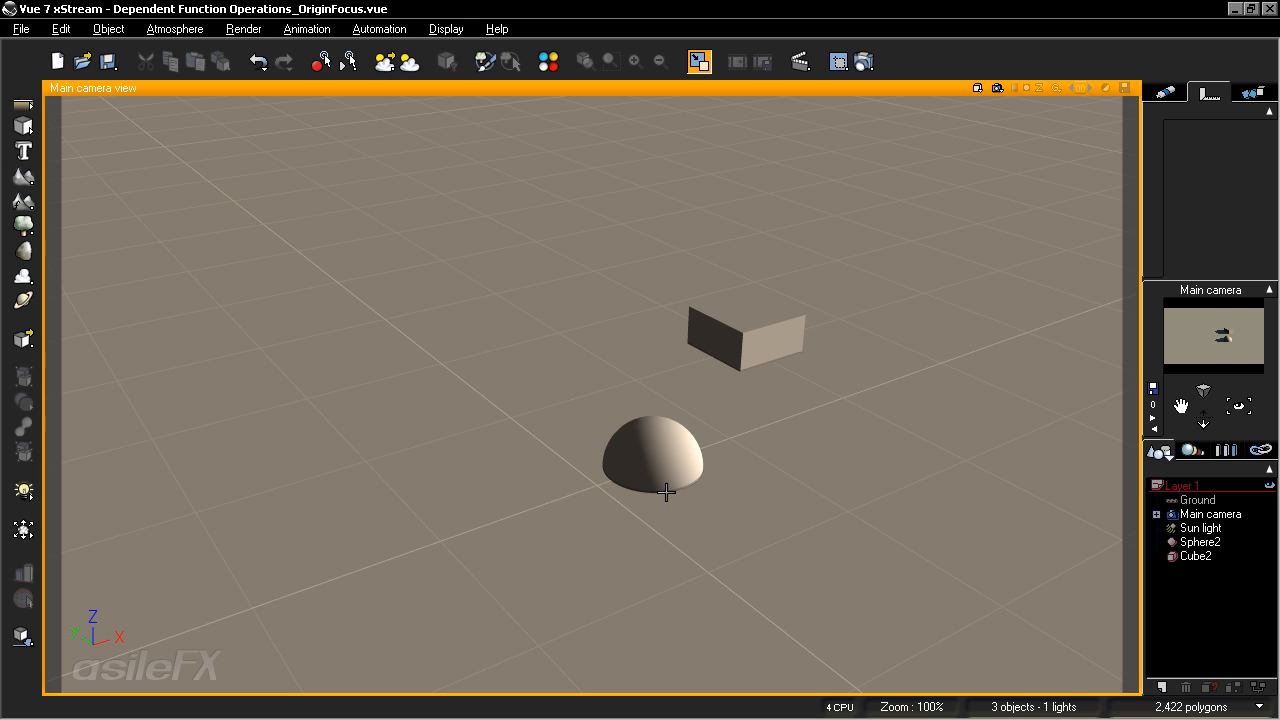
# Set the Offset Y of the sphere's Range Controller_offset node to 0 and accept the graph.
pyautogui.click(1190, 541)
pyautogui.click(1260, 689)
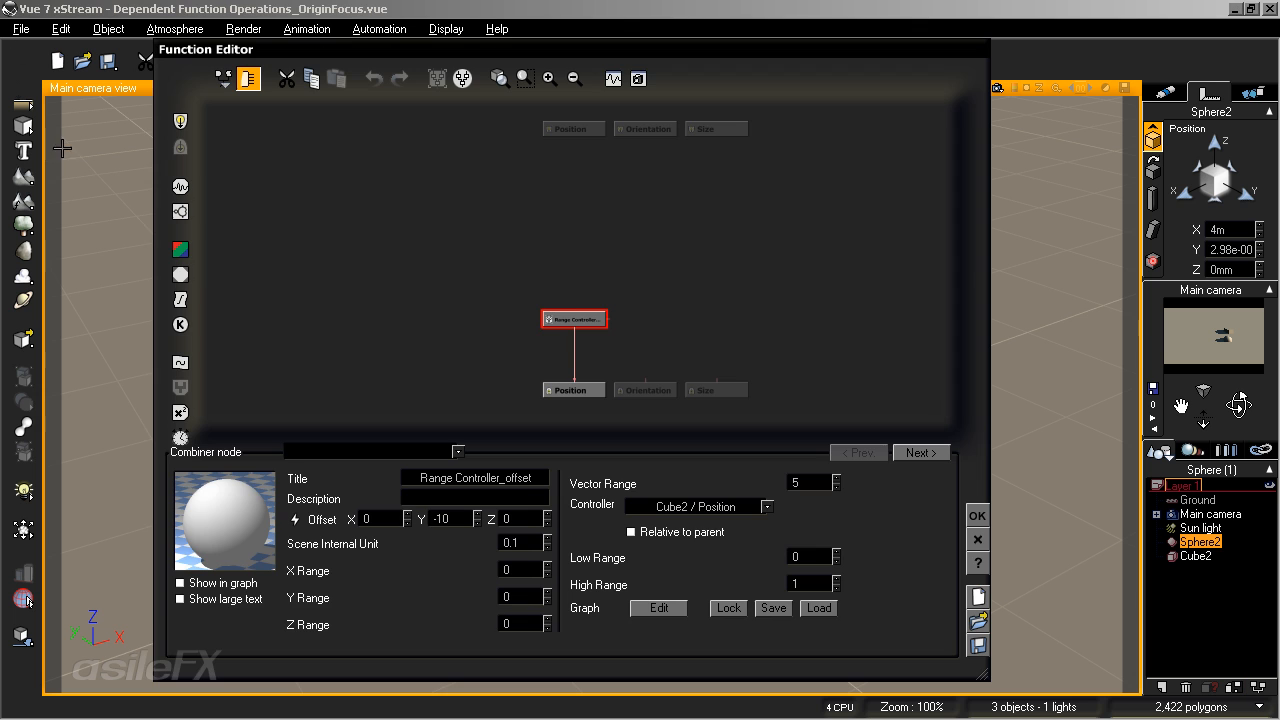
pyautogui.doubleClick(445, 518)
pyautogui.write('0')
pyautogui.press('Return')
pyautogui.click(978, 515)
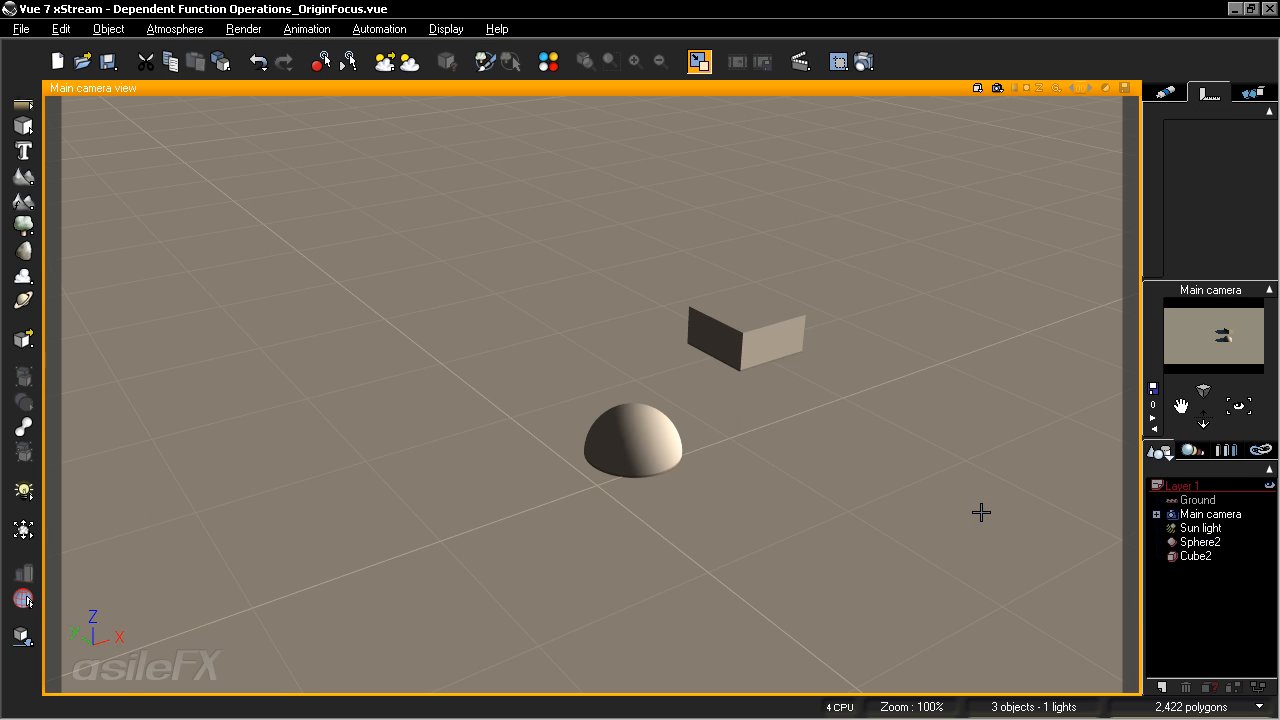
# Review the sphere's Range Controller_offset settings in the Function Editor, close it, and check the cube's position.
pyautogui.click(629, 450)
pyautogui.doubleClick(629, 450)
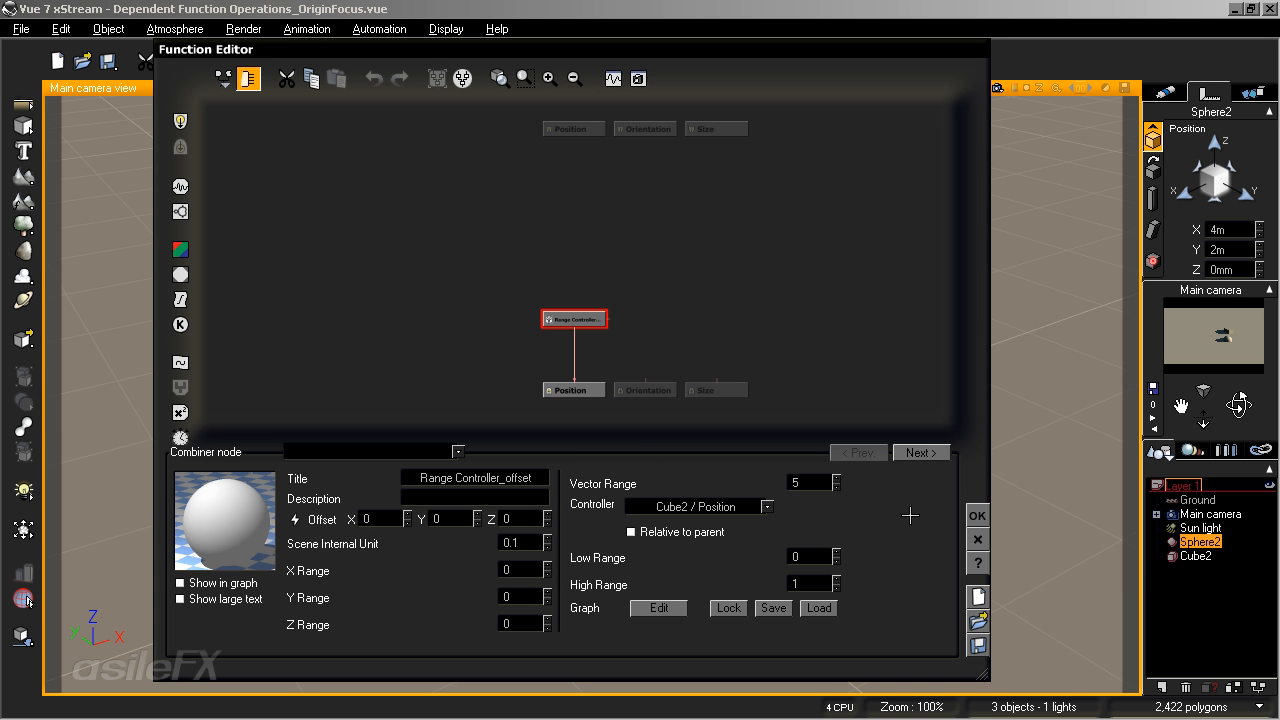
pyautogui.click(977, 514)
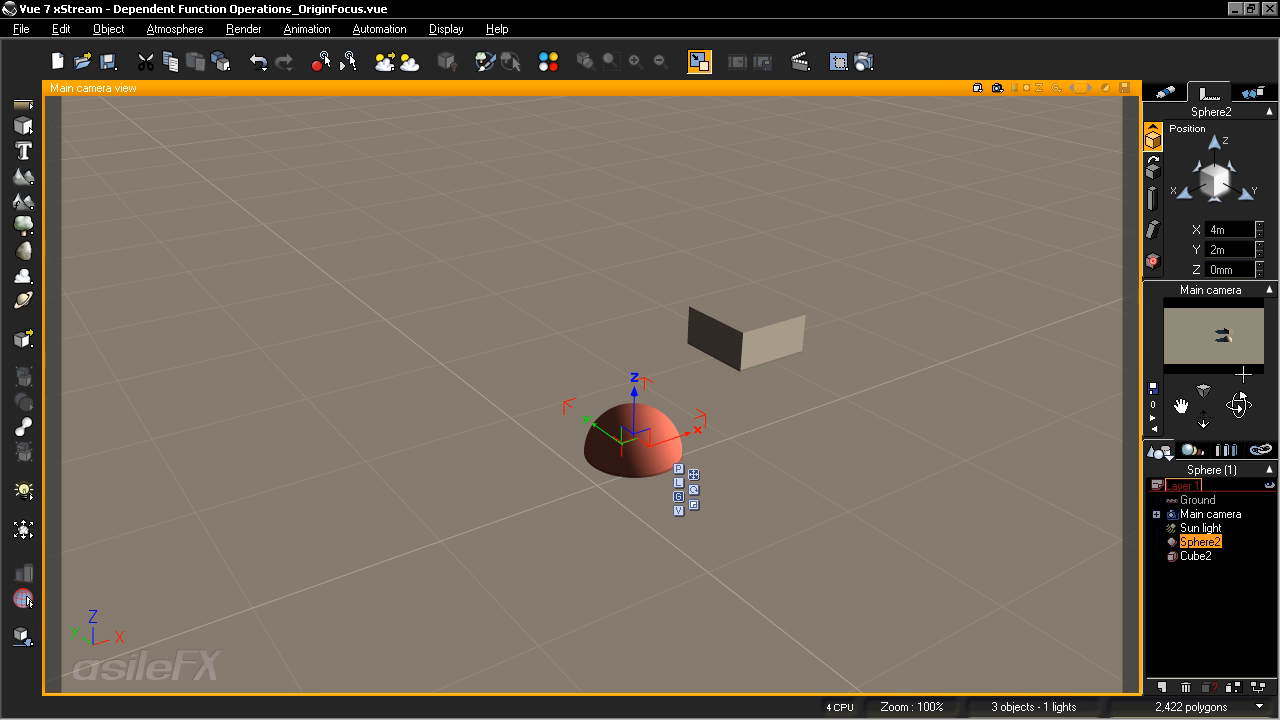
pyautogui.click(710, 329)
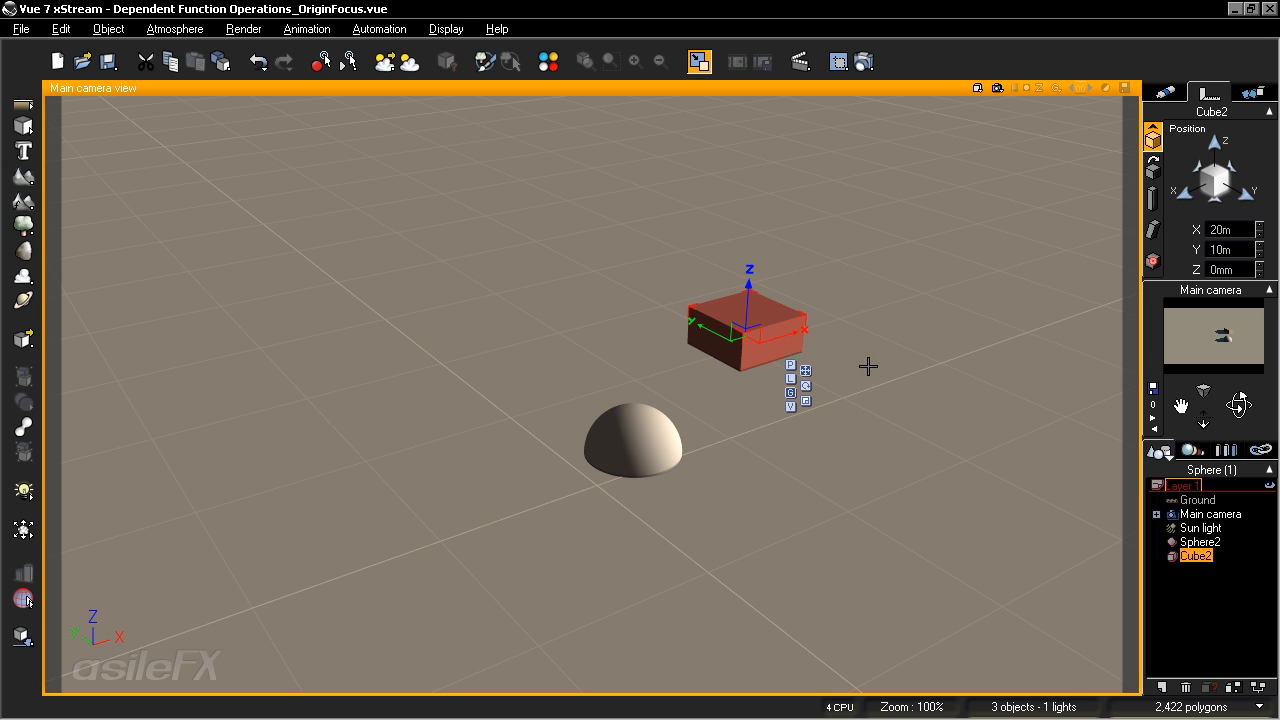
pyautogui.click(1190, 601)
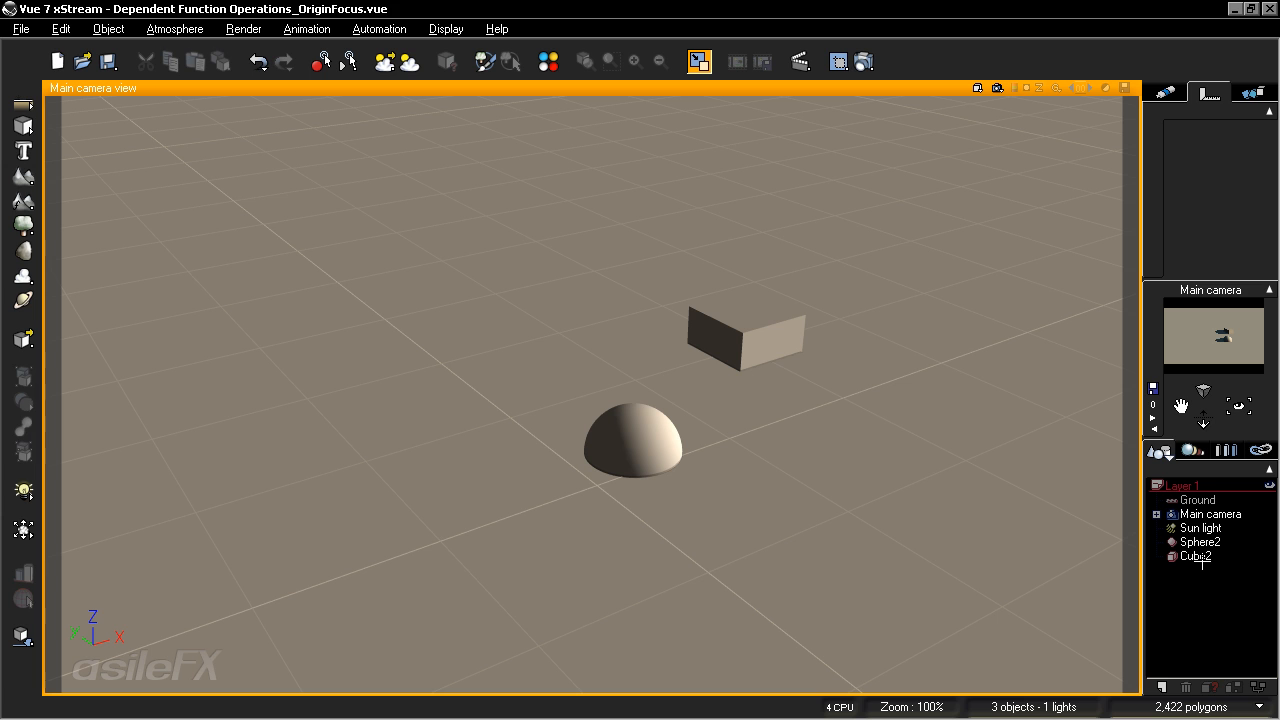